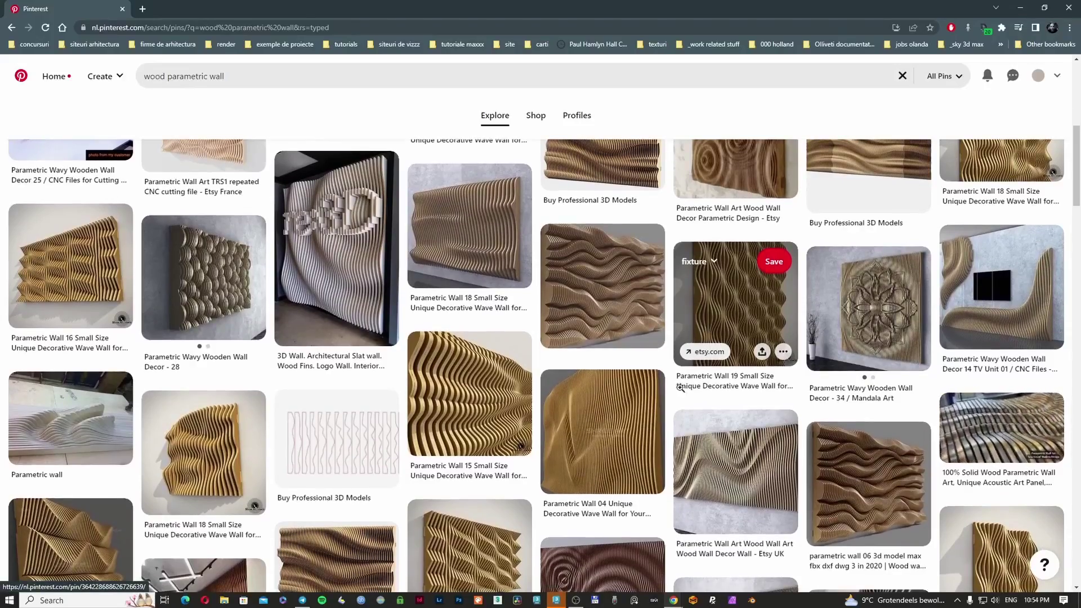
Examine the wood parametric wall reference images in the Pinterest results.
scroll(678, 388, down, 2)
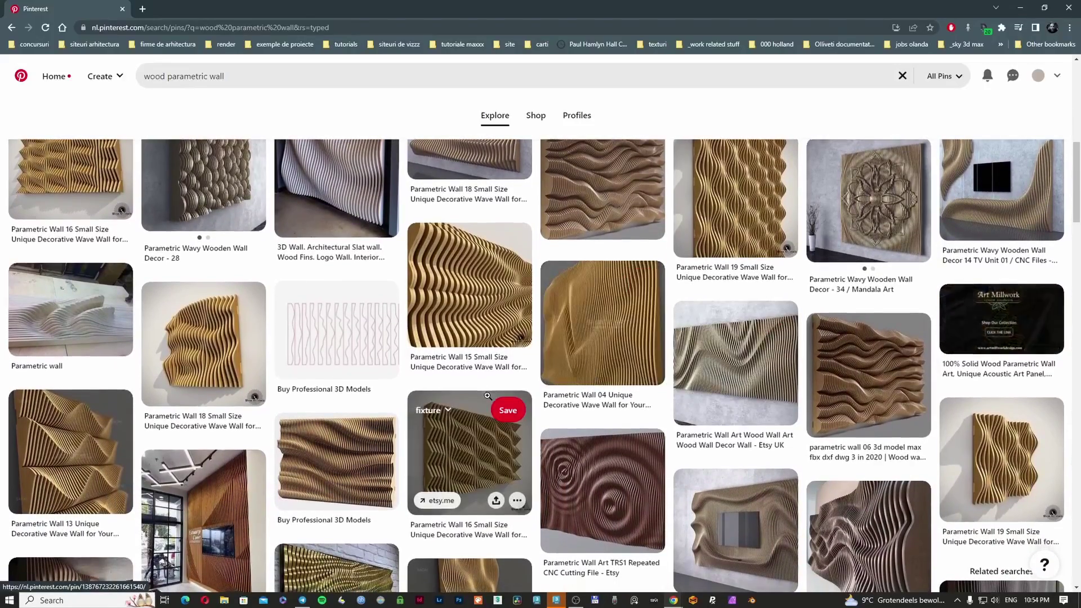
scroll(488, 399, down, 3)
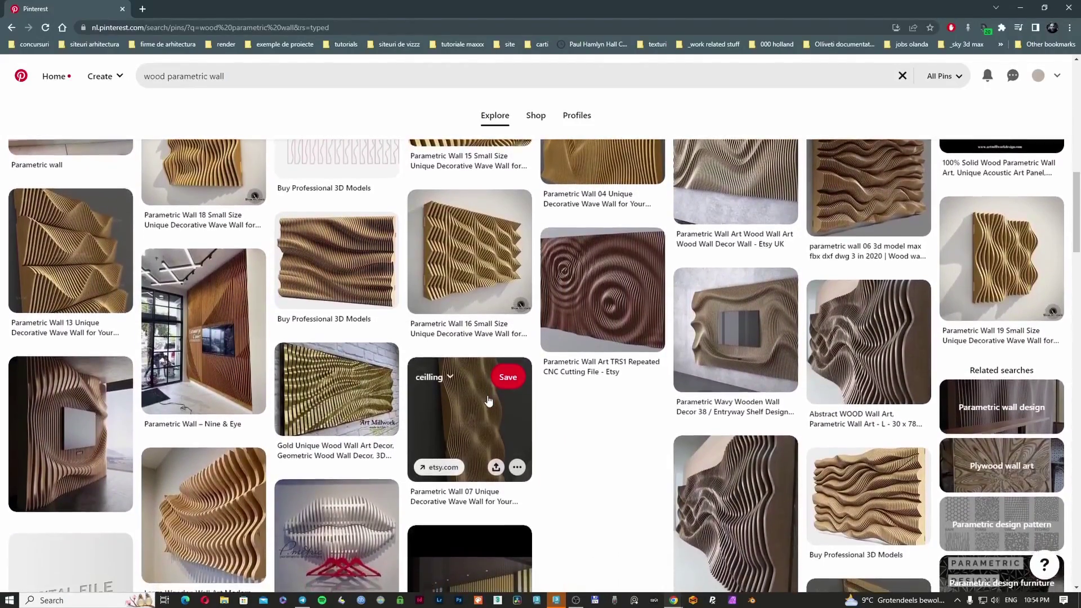
scroll(487, 396, down, 1)
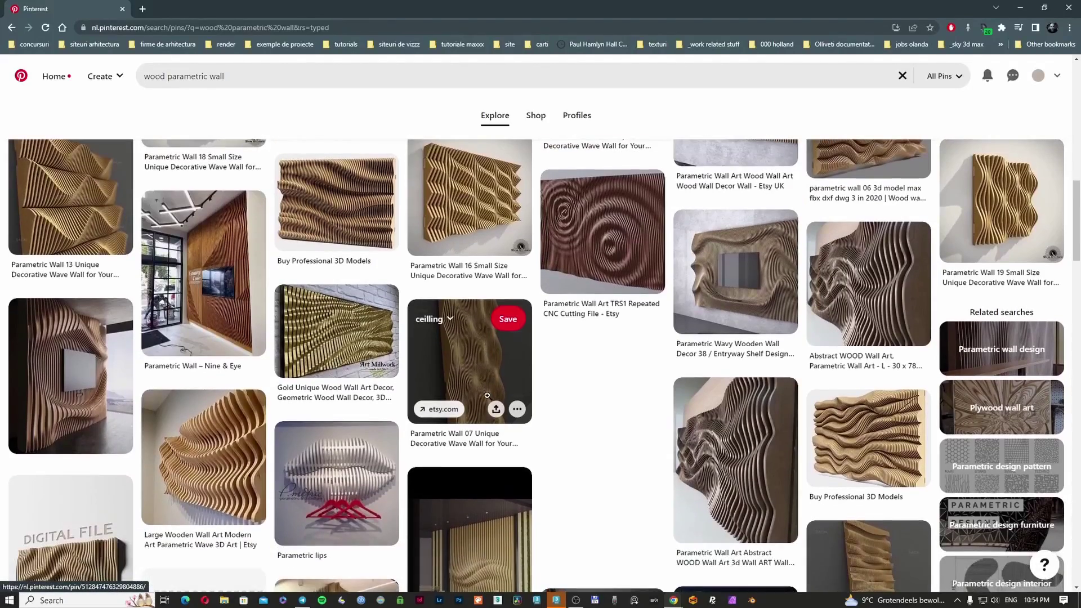
scroll(487, 396, down, 4)
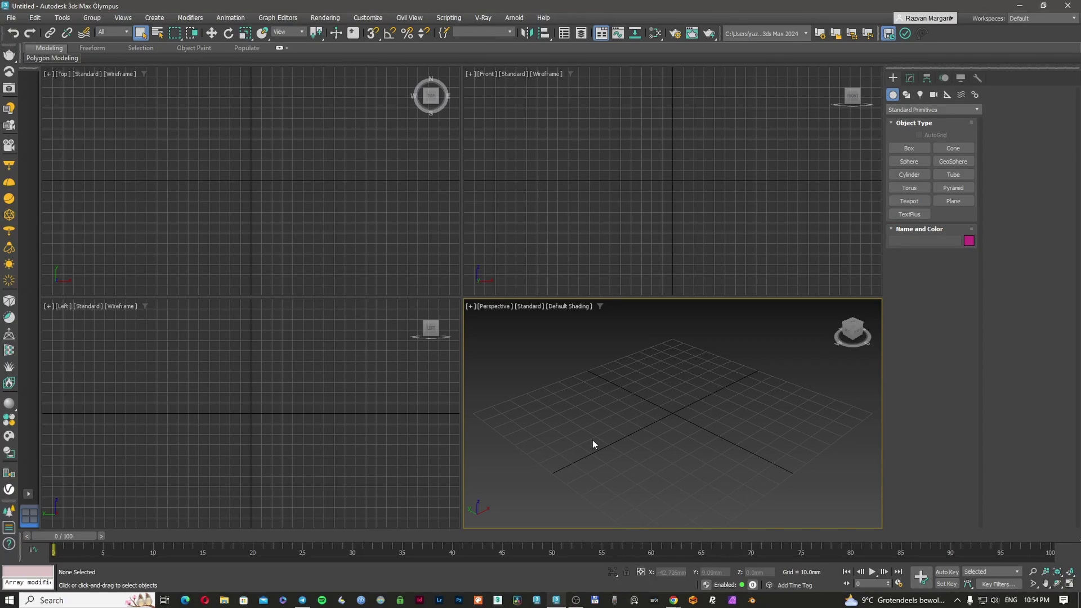
In 3ds Max, check that the system unit scale and the metric display unit are both set to millimetres.
click(363, 17)
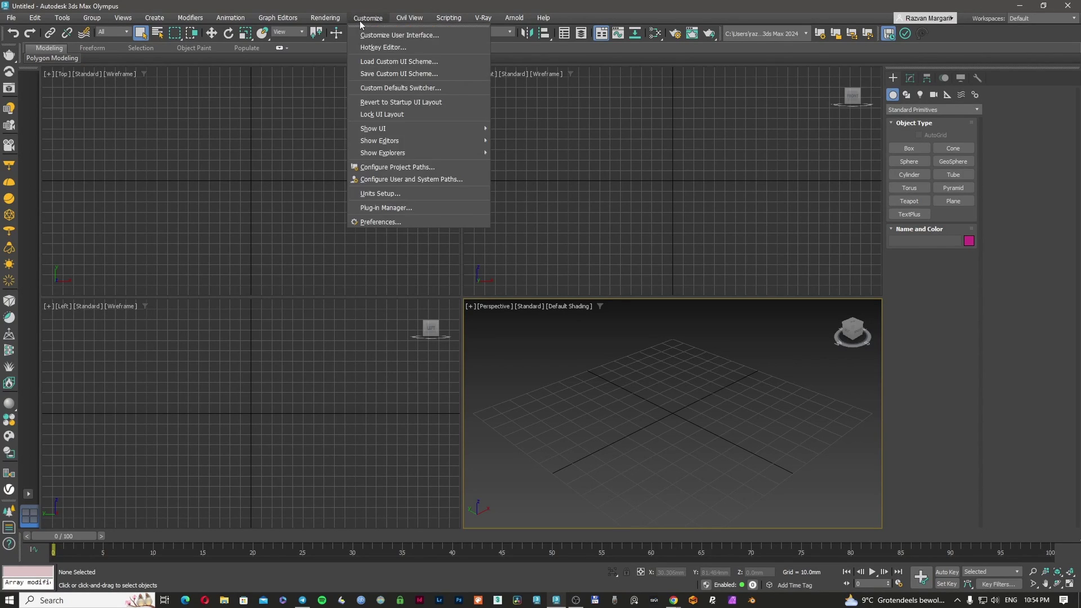
click(382, 193)
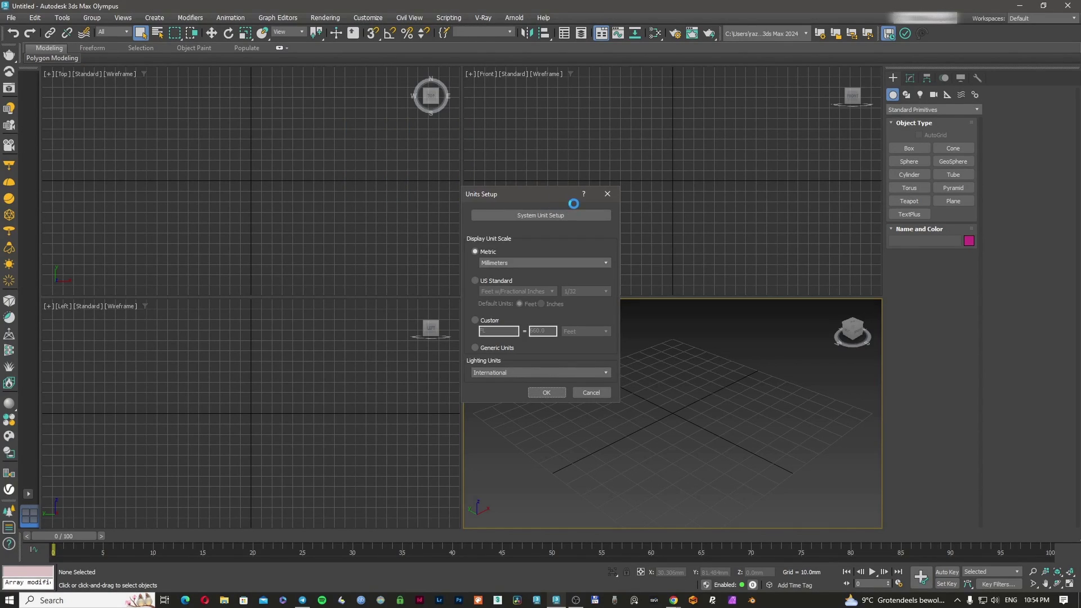
click(534, 217)
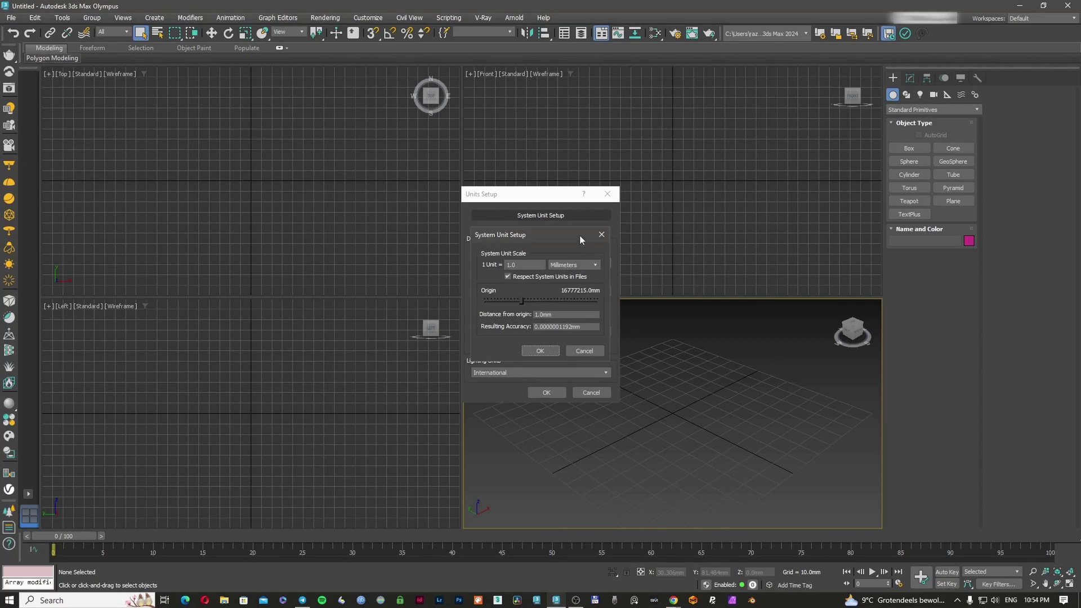
key(Return)
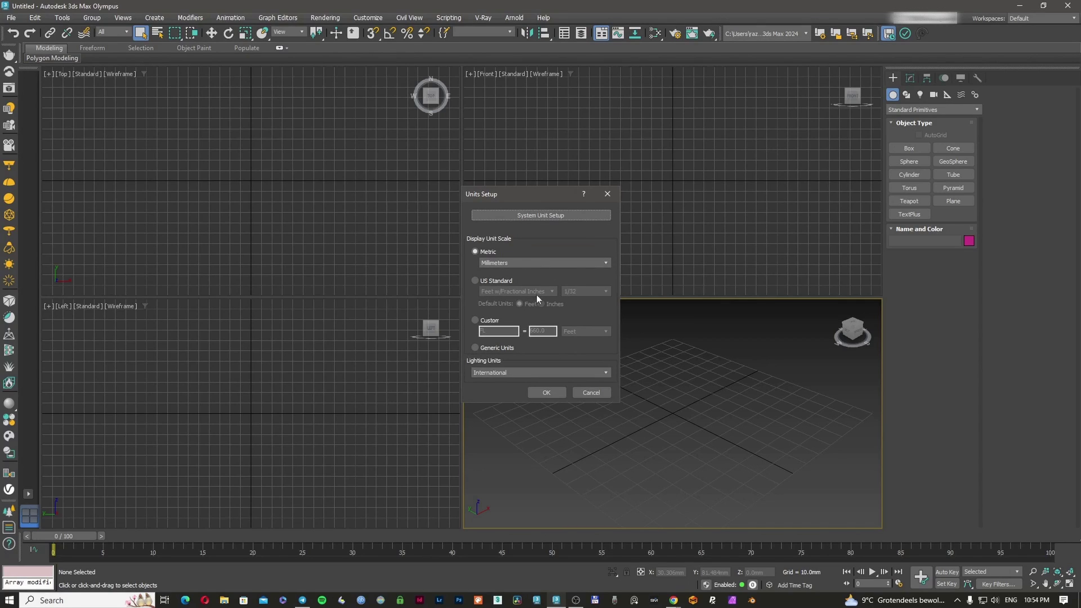
click(546, 393)
Create a plane about 366 mm wide and 153 mm long in the maximized Front view.
key(alt+w)
key(f)
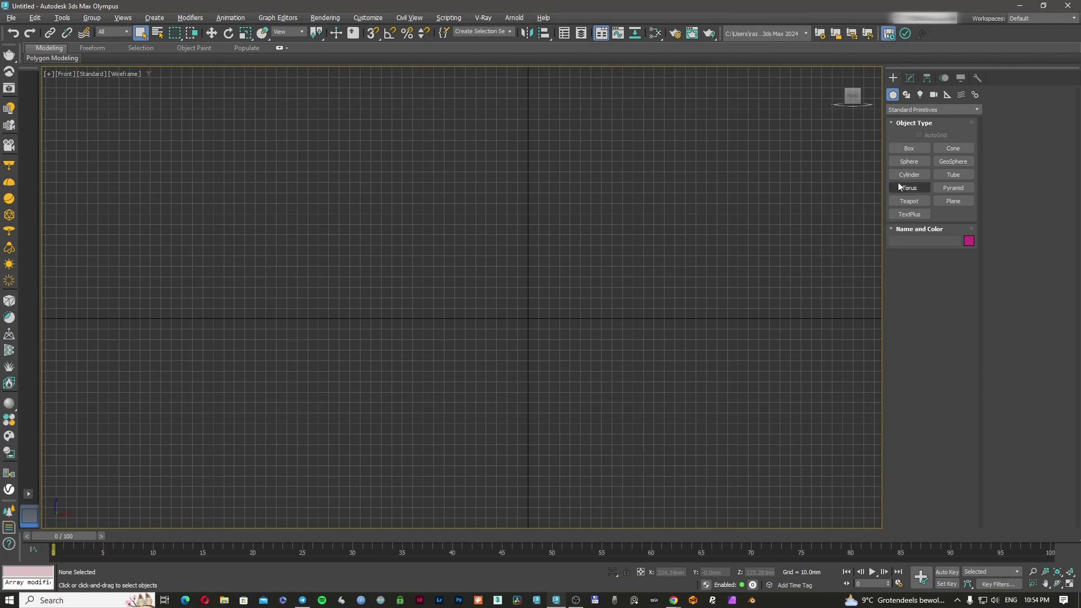
click(951, 201)
scroll(616, 261, up, 1)
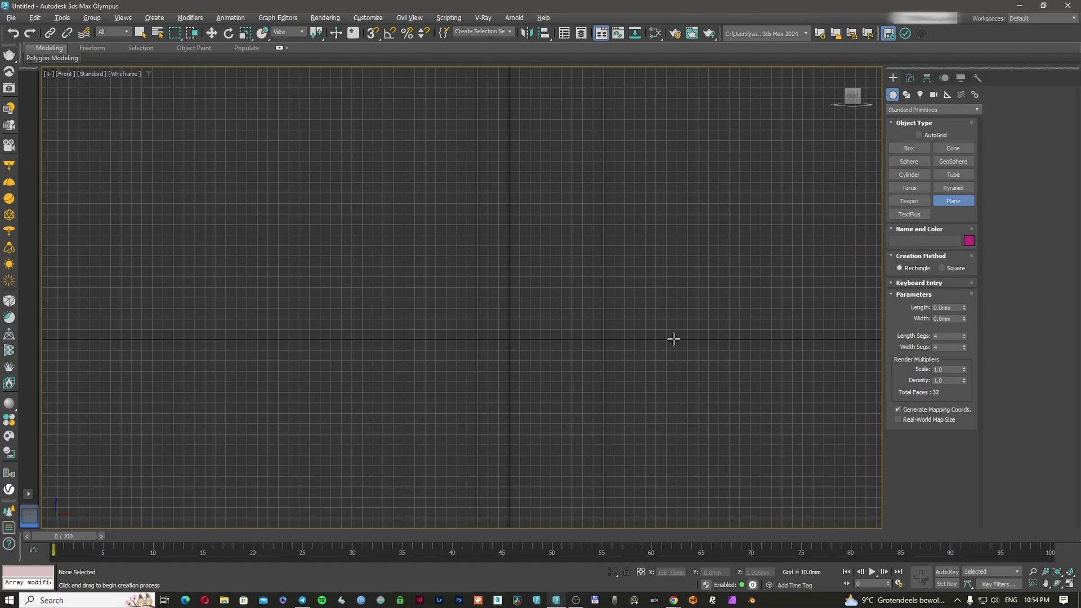
drag(673, 339, 289, 177)
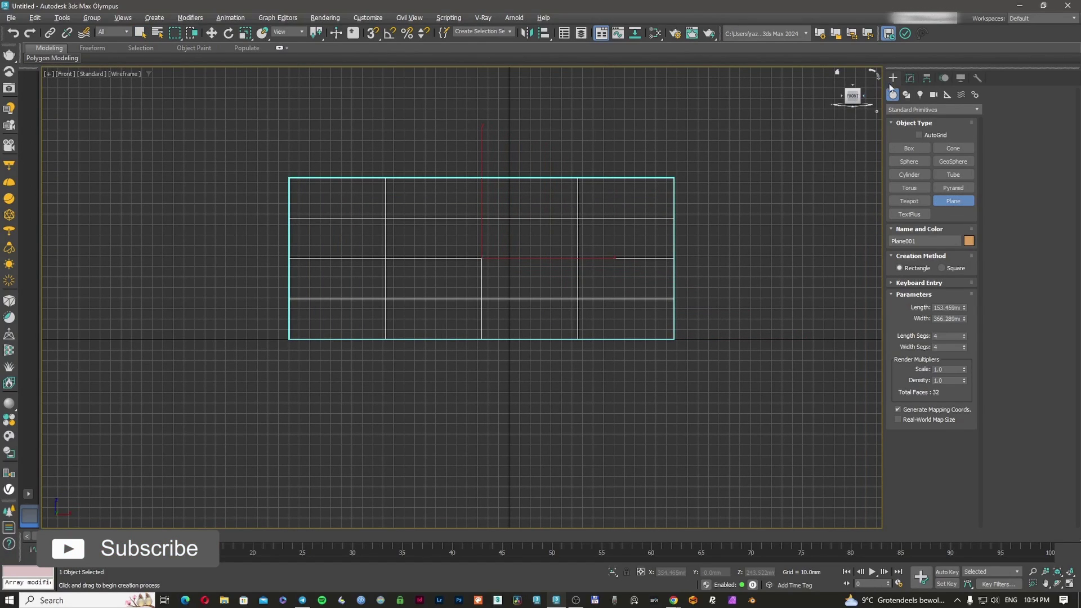
Set the plane's width to 5000 mm and its length to 2500 mm.
click(910, 77)
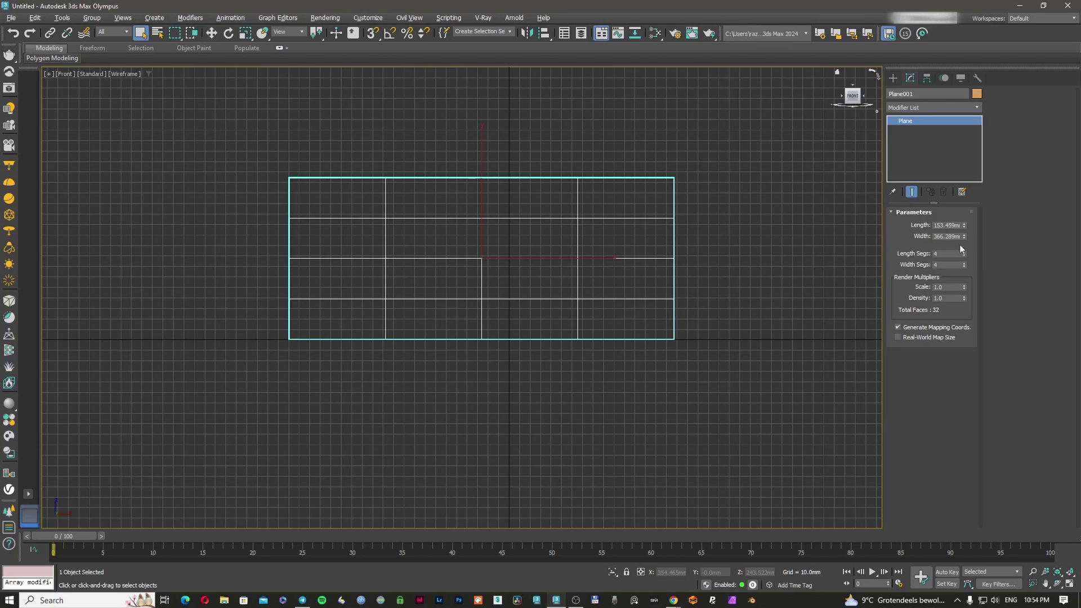
mouse_move(966, 237)
mouse_down()
mouse_move(972, 195)
mouse_move(968, 236)
mouse_up()
text(5000)
key(Return)
scroll(561, 267, down, 5)
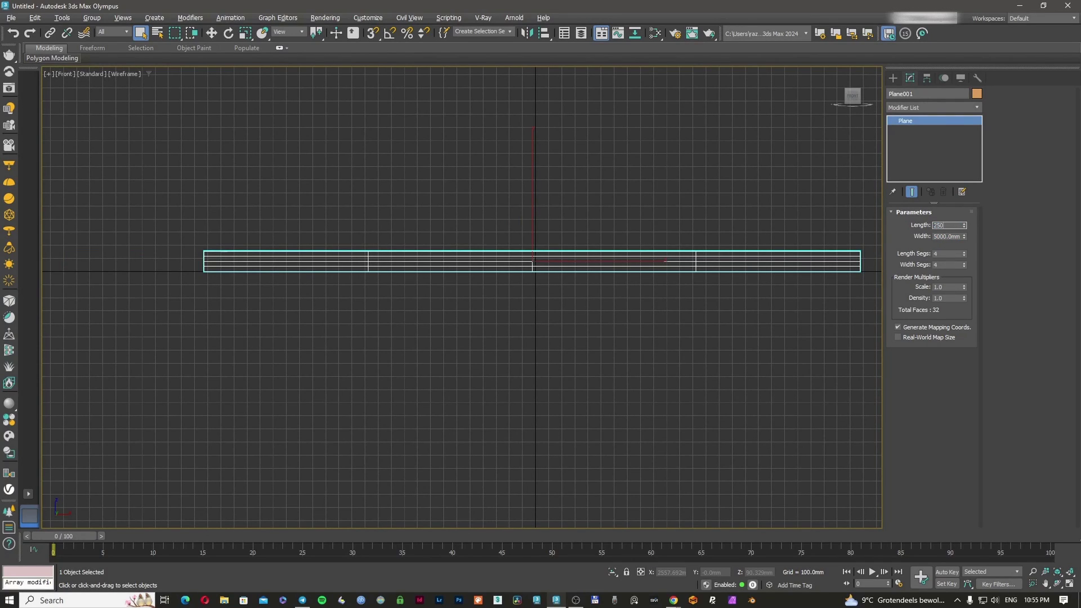
key(Return)
scroll(462, 339, down, 3)
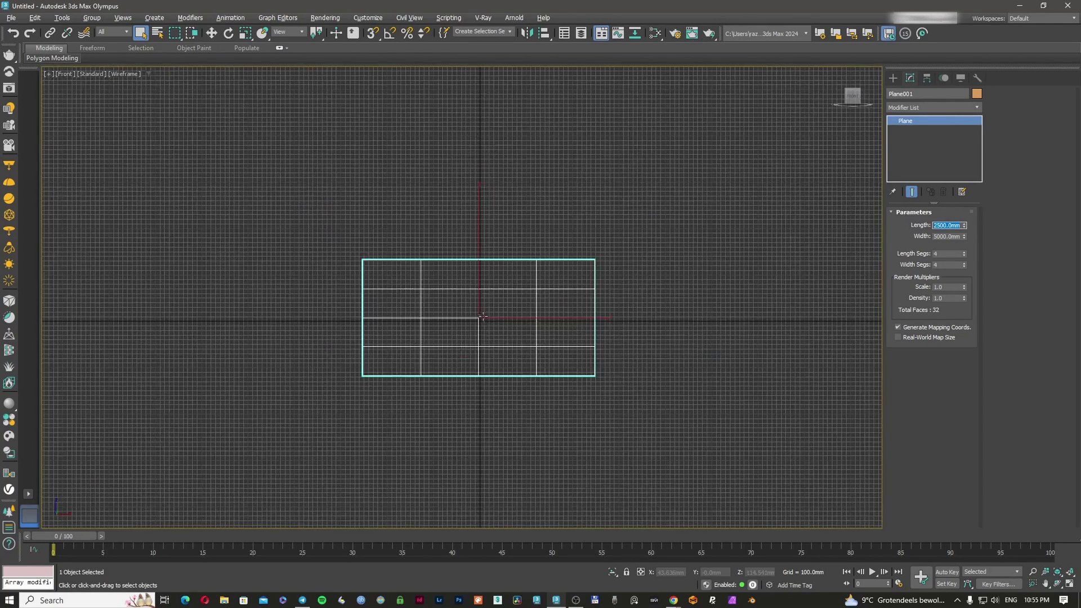
Move the plane vertically upward to a Z position of about 1044 mm.
scroll(478, 314, up, 3)
right_click(478, 314)
click(495, 325)
scroll(489, 288, up, 2)
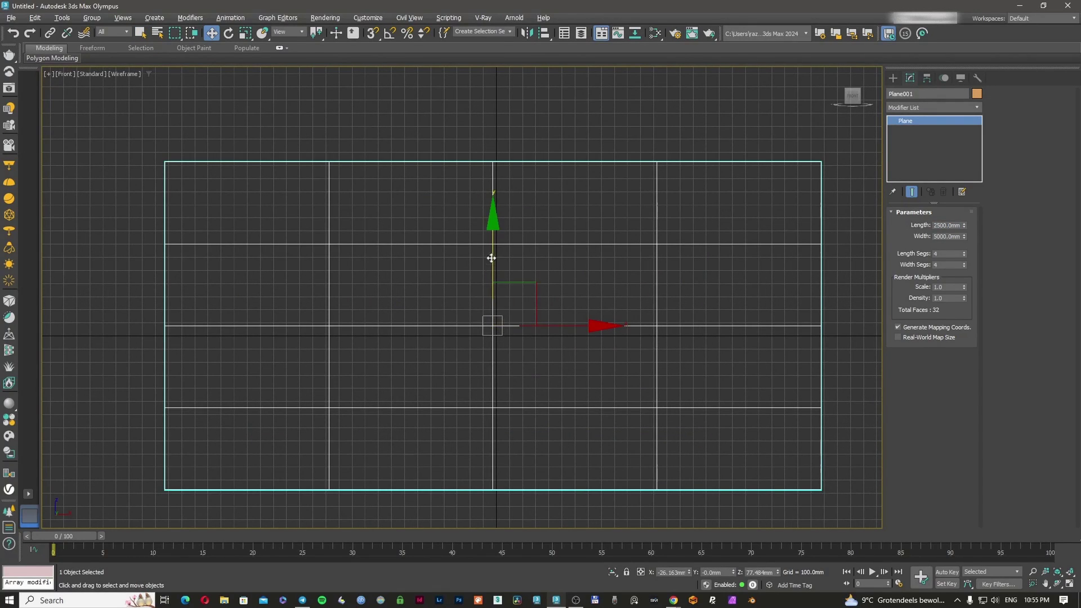
drag(491, 259, 503, 138)
scroll(534, 362, down, 2)
Widen the plane to 8000 mm and raise it to about Z 1192 mm, with its lower edge near the ground line.
drag(961, 237, 900, 251)
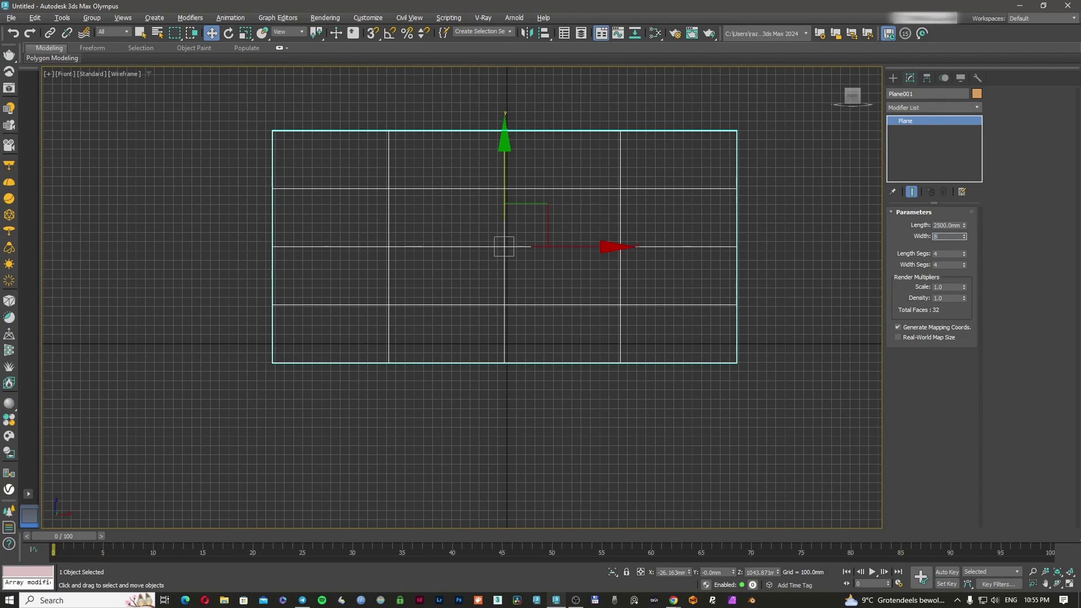
text(8000)
key(Return)
middle_drag(383, 294, 401, 322)
drag(521, 223, 522, 209)
Draw a rectangle spline about 2441 mm long and 661 mm wide beside the plane in the Left view.
key(p)
alt+middle_drag(492, 261, 491, 266)
scroll(490, 265, up, 3)
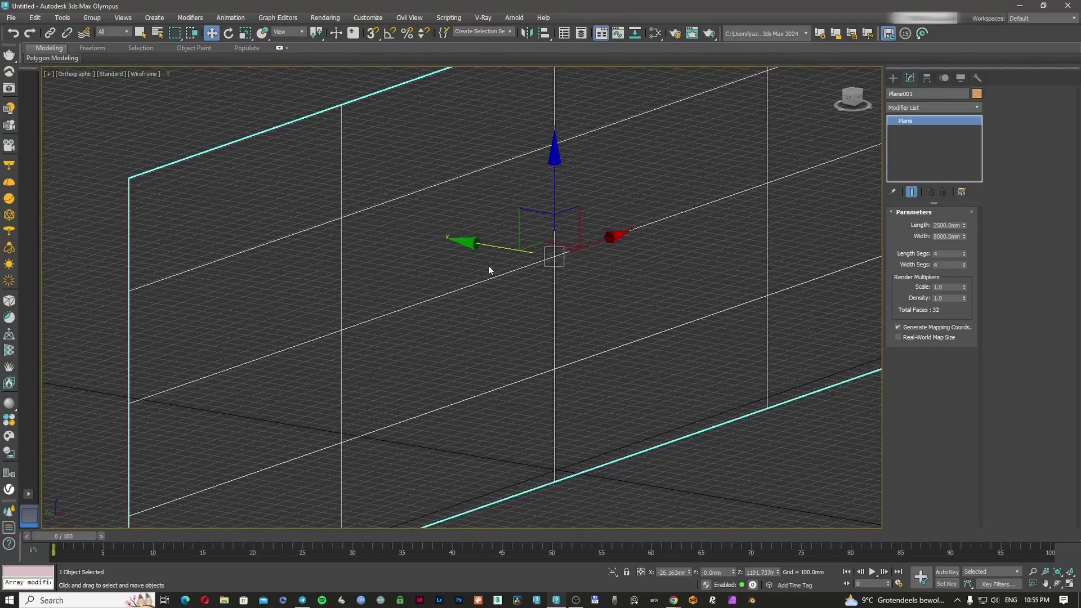
key(l)
key(z)
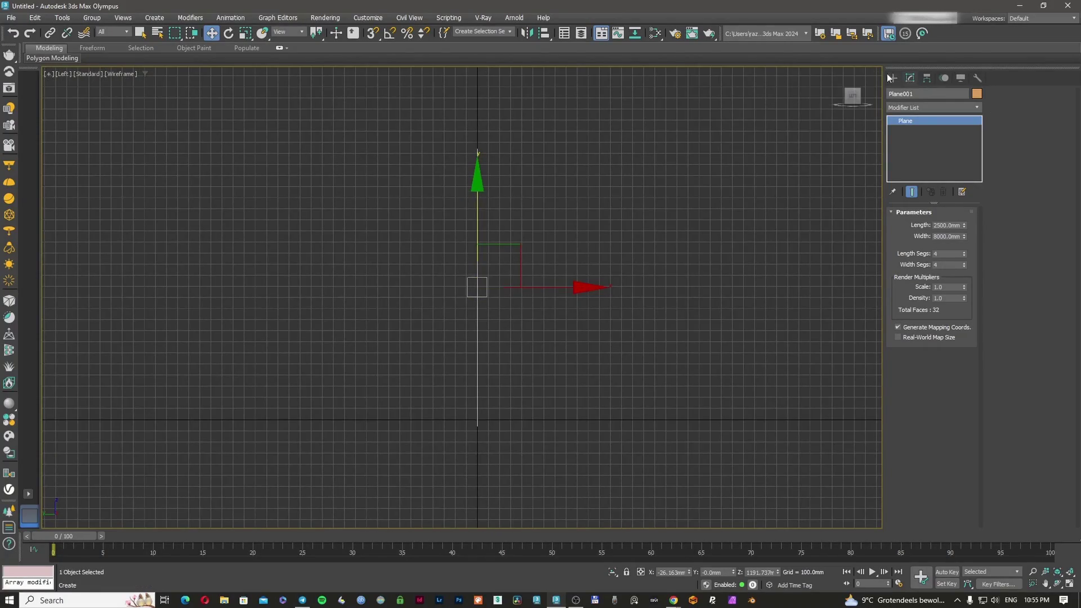
click(892, 78)
click(908, 95)
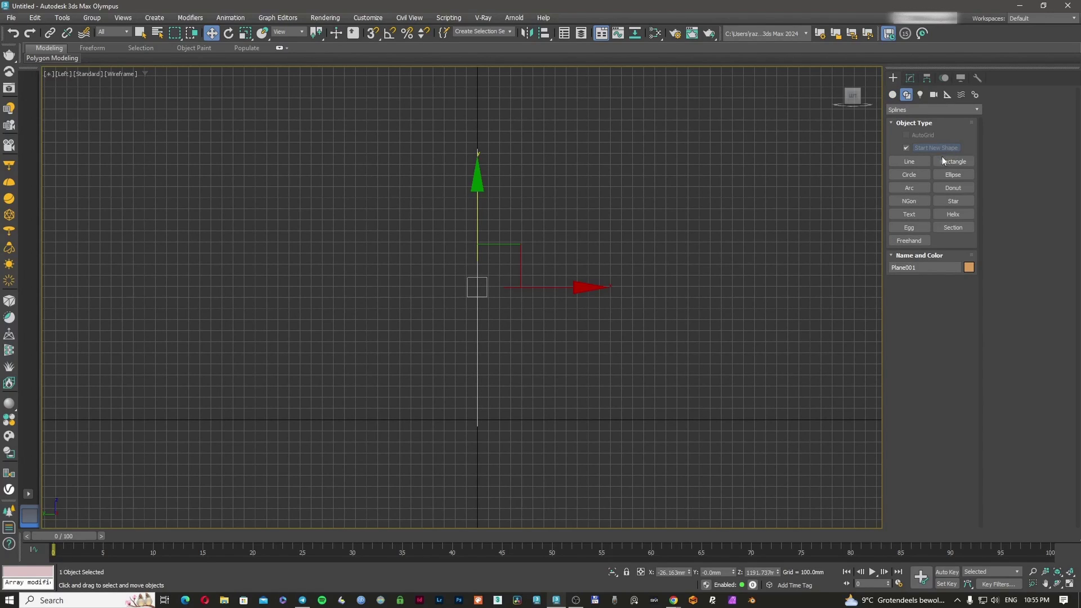
click(941, 161)
middle_drag(502, 222, 532, 214)
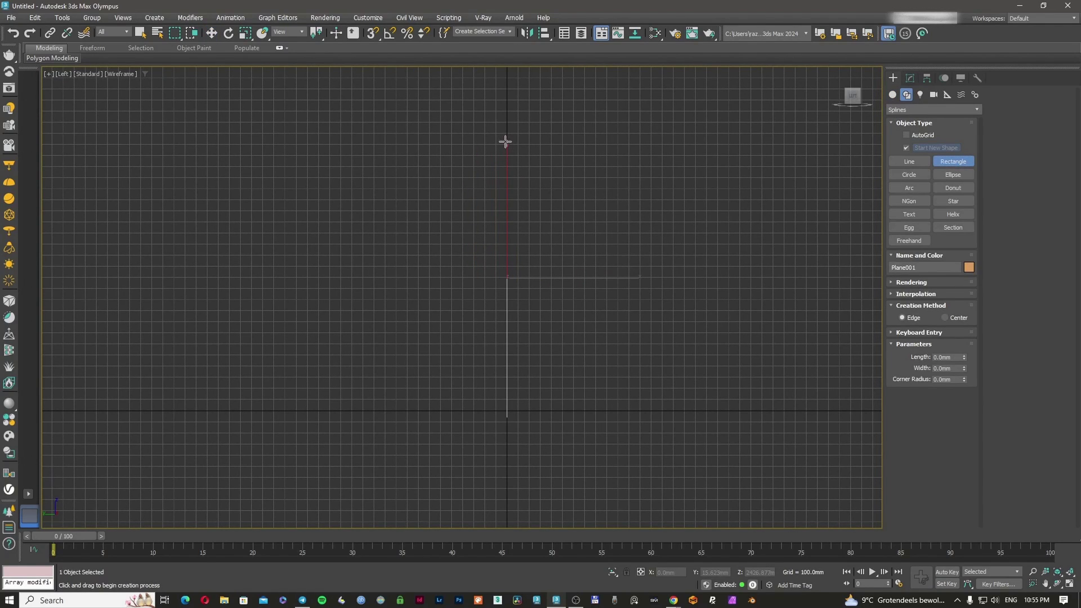
drag(505, 141, 433, 409)
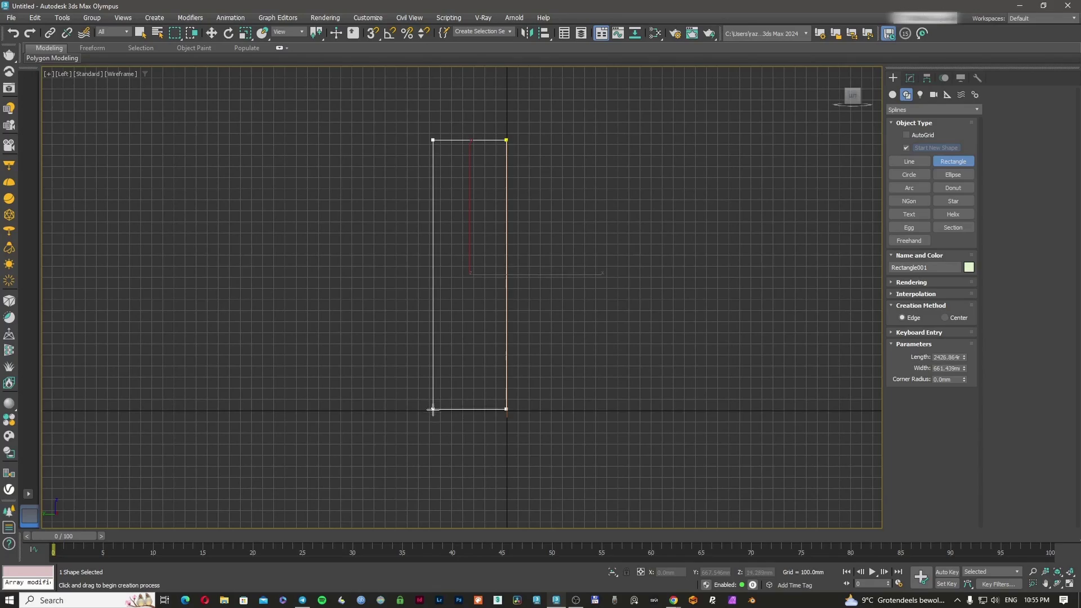
Shift the rectangle across the plane and move it to the plane's end, at about X -4117 mm and Y 111 mm.
key(w)
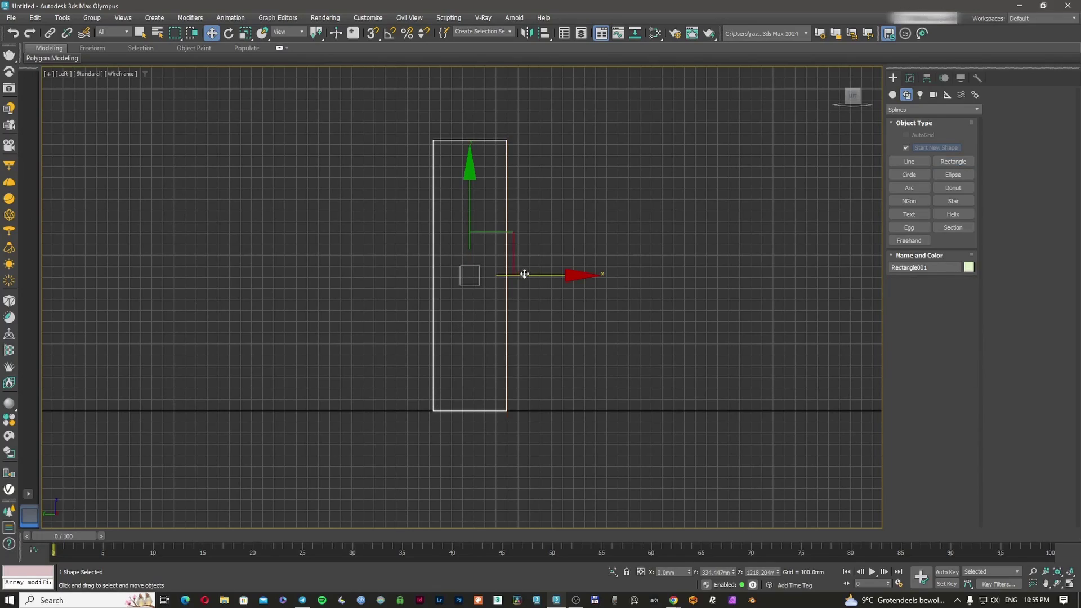
drag(525, 275, 549, 275)
scroll(507, 262, up, 3)
scroll(526, 265, down, 3)
mouse_move(527, 266)
alt+middle_down()
mouse_move(502, 297)
mouse_move(568, 278)
alt+middle_up()
key(F3)
key(F3)
scroll(502, 297, down, 2)
drag(628, 244, 404, 357)
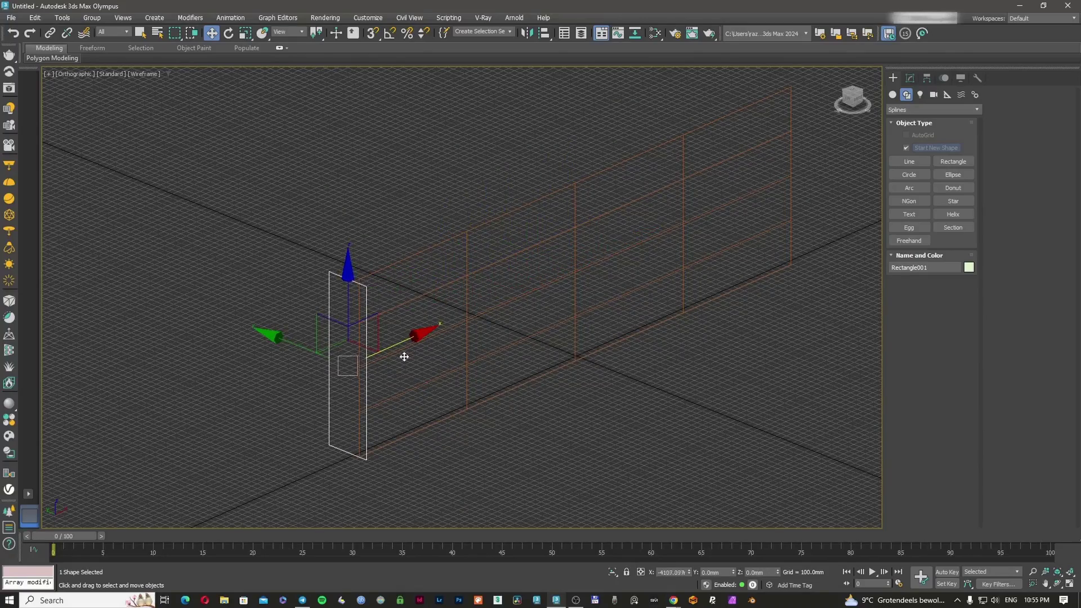
Apply an Edit Poly modifier to the rectangle at the end of the plane and show the scene shaded.
key(F3)
key(z)
scroll(496, 277, up, 3)
alt+middle_drag(495, 277, 493, 308)
click(910, 78)
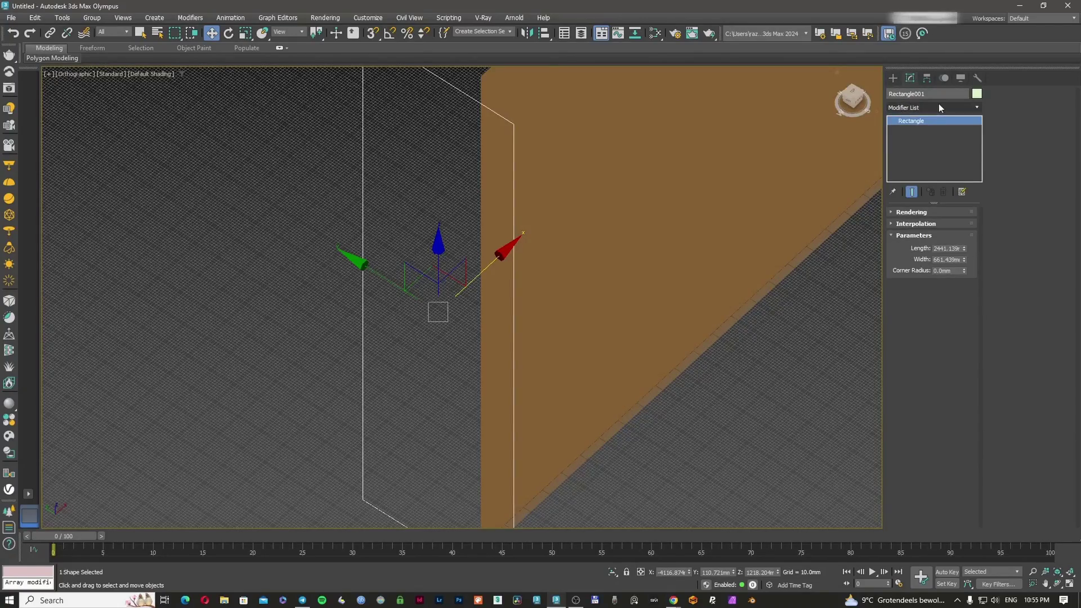
scroll(487, 273, down, 6)
middle_drag(647, 127, 618, 207)
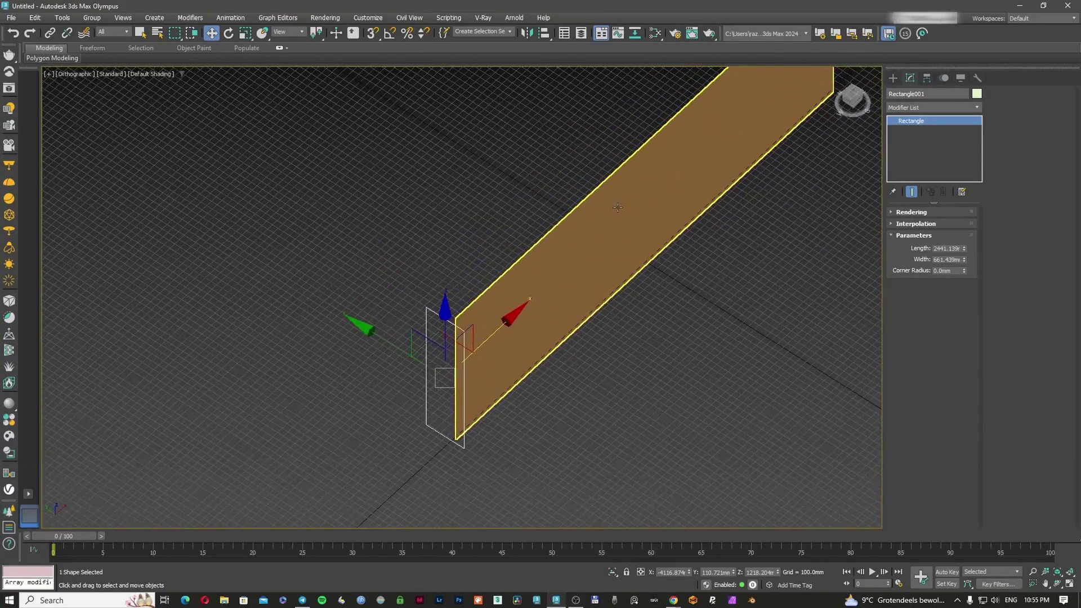
key(F3)
scroll(616, 208, up, 2)
click(612, 208)
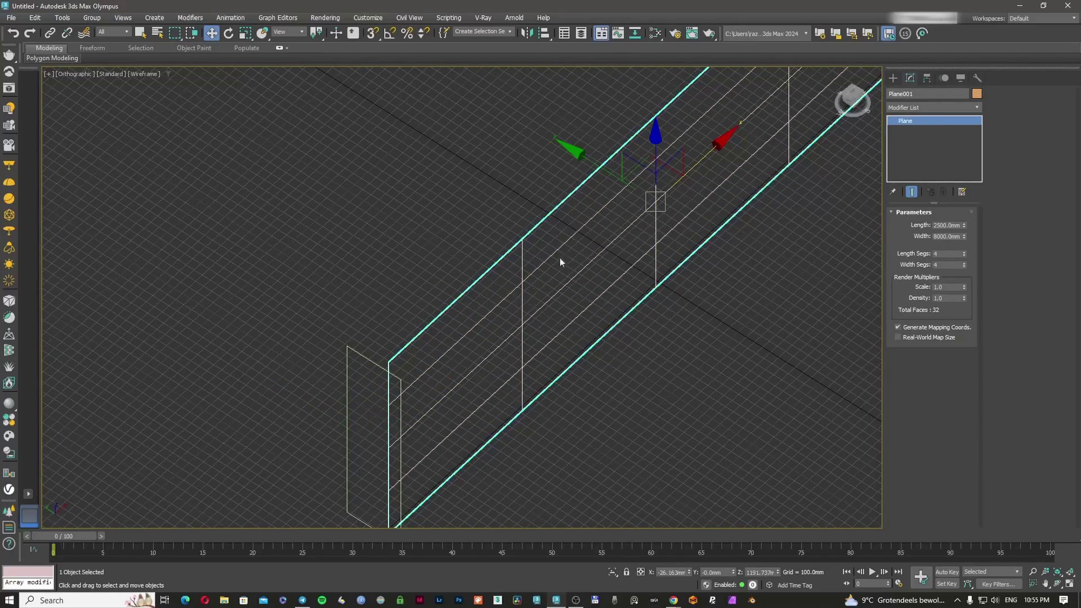
click(460, 290)
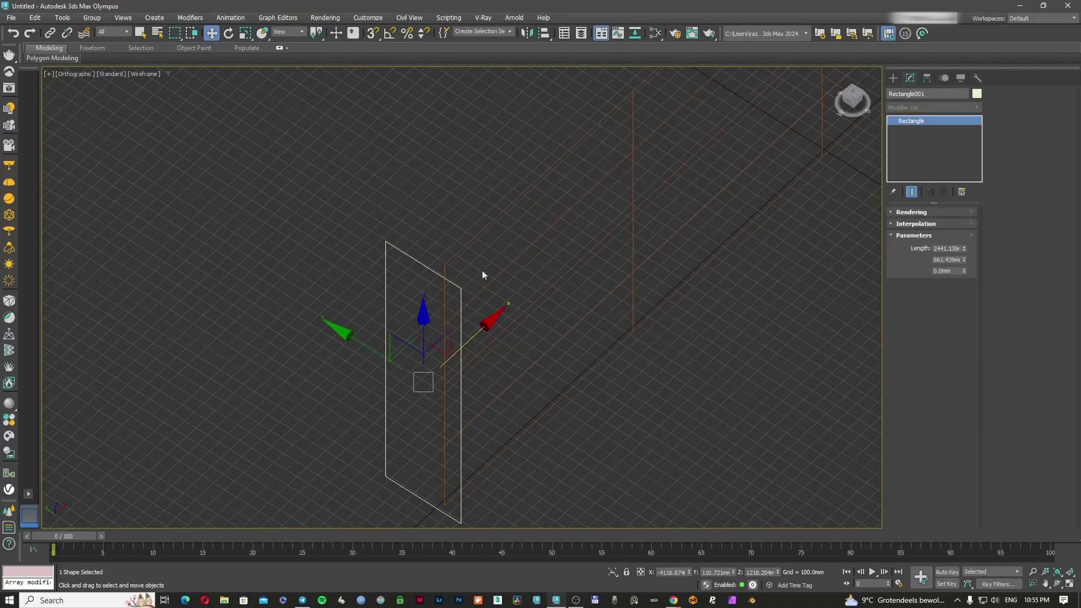
key(F3)
key(F3)
click(941, 108)
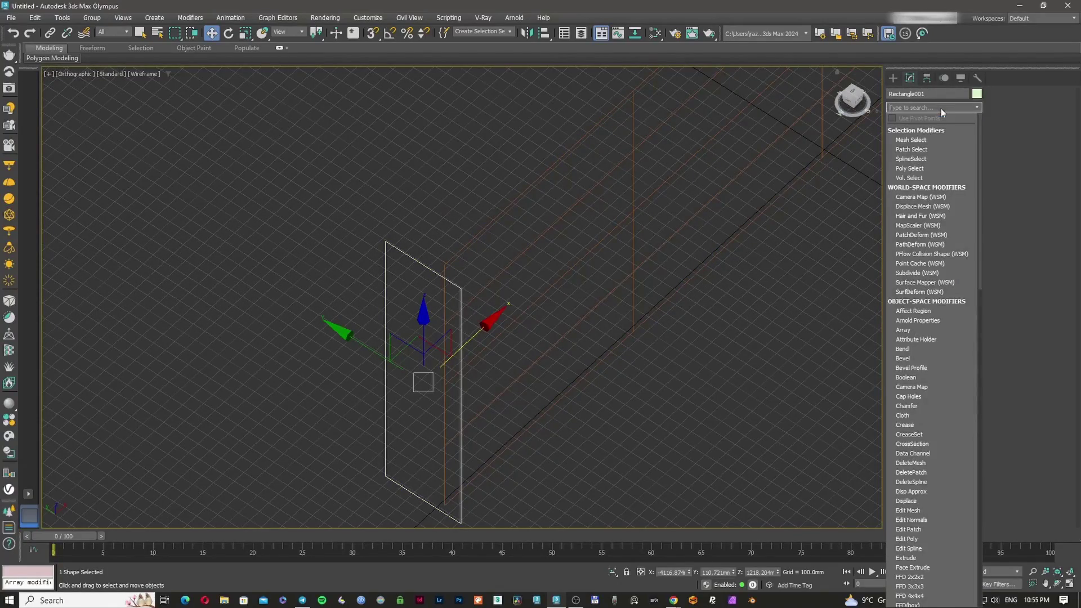
text(e)
click(898, 168)
key(F3)
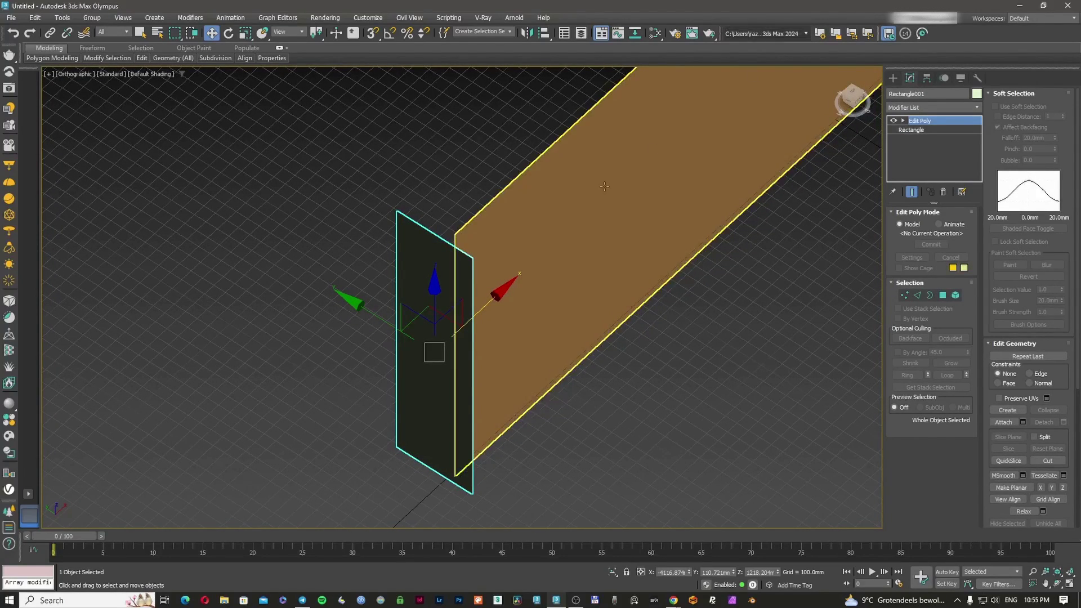
right_click(920, 121)
click(969, 224)
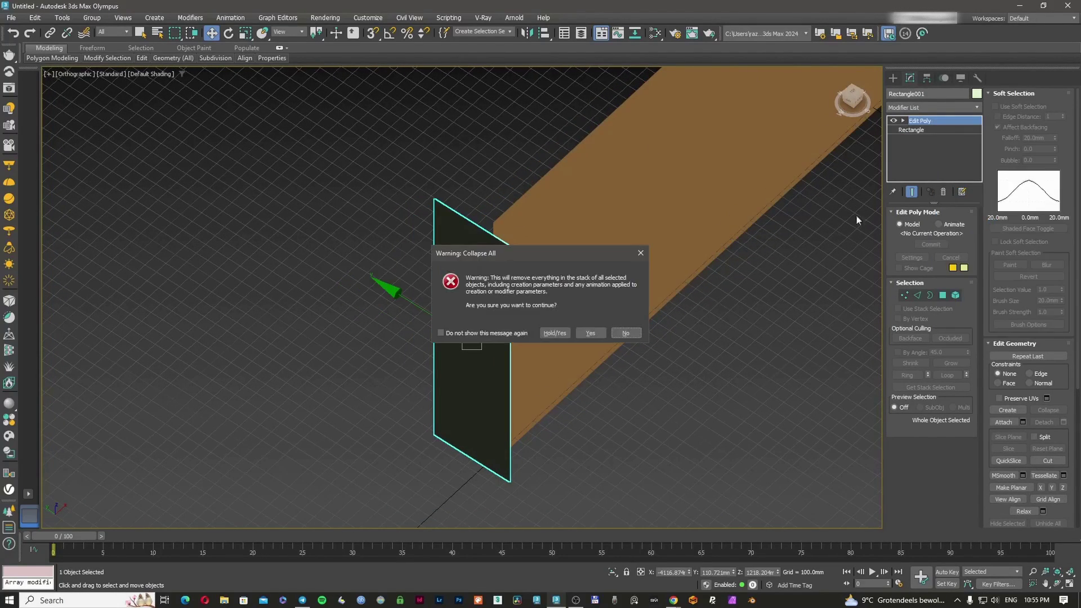
click(590, 333)
Add an Array modifier to the rectangle and set its X count to 1.
click(922, 108)
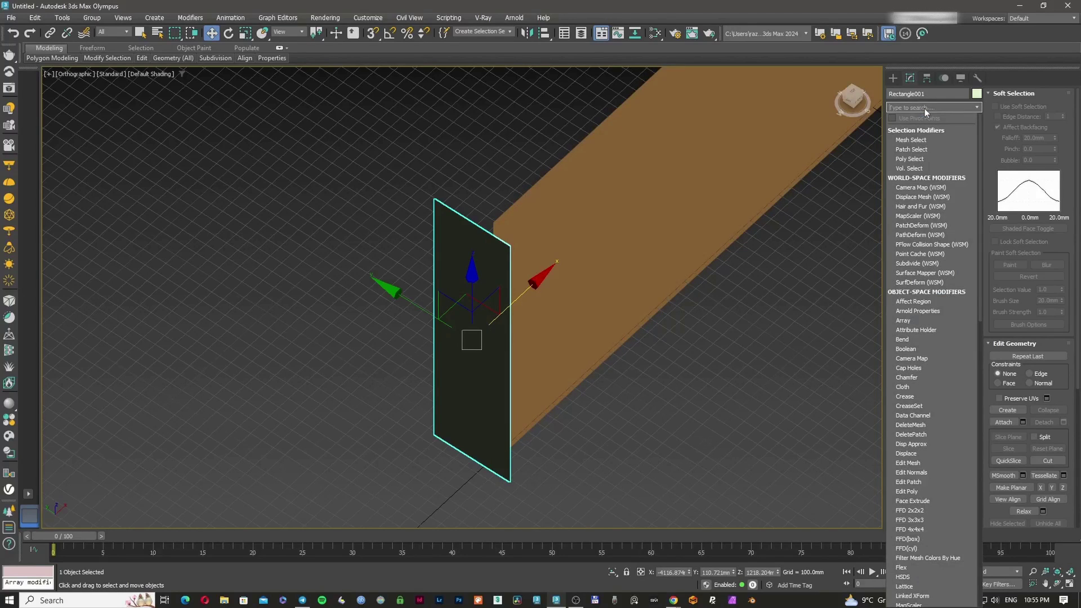
text(a)
key(Return)
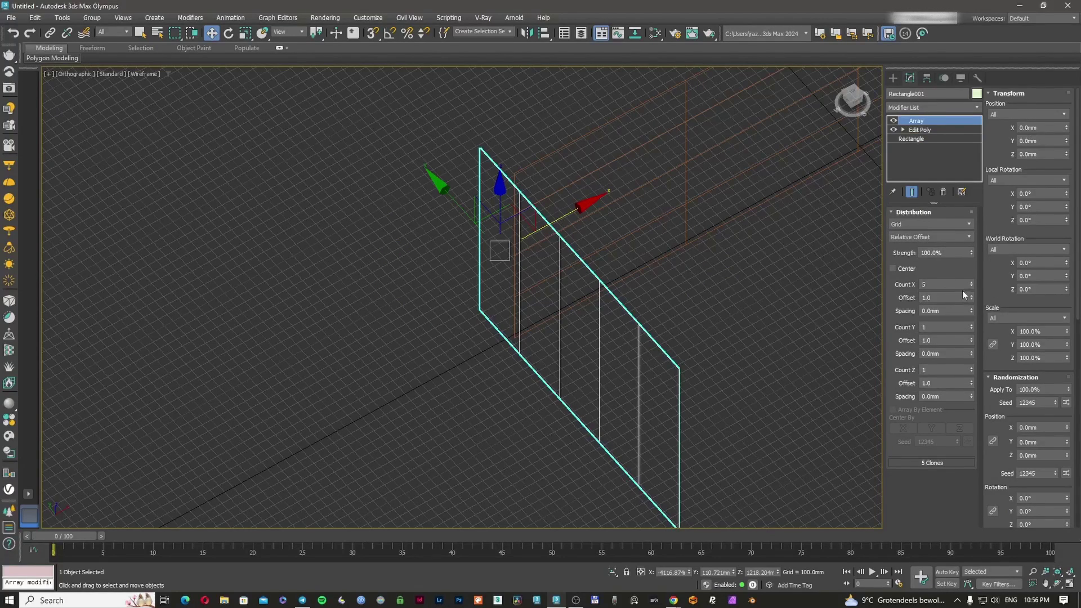
drag(972, 286, 971, 315)
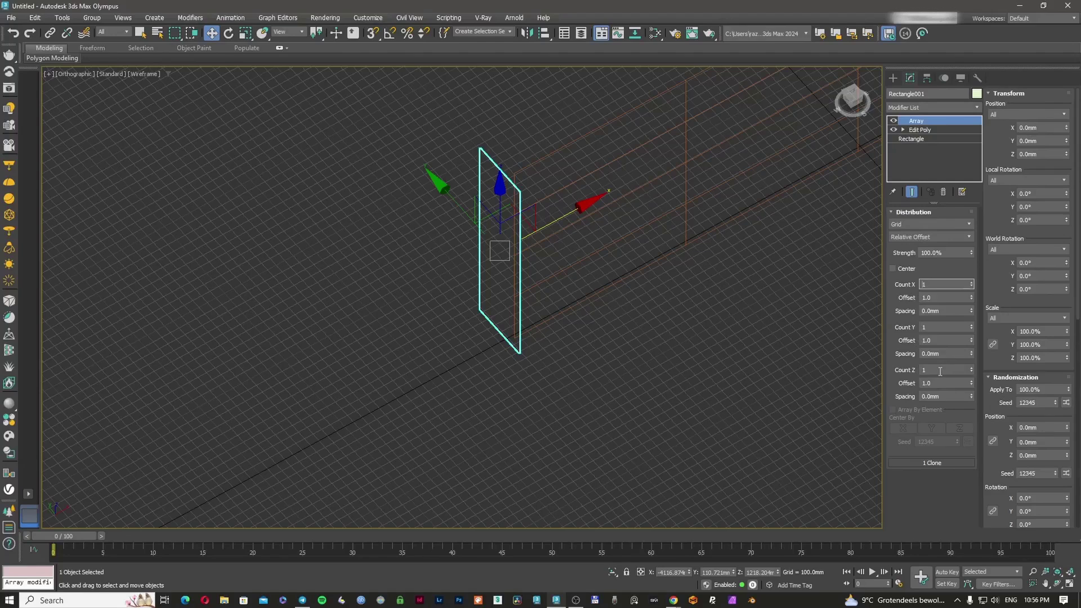
Set the array's Z count to 168 and its Z spacing to -150 mm to repeat the panel along the plane.
drag(971, 370, 972, 351)
drag(972, 398, 970, 428)
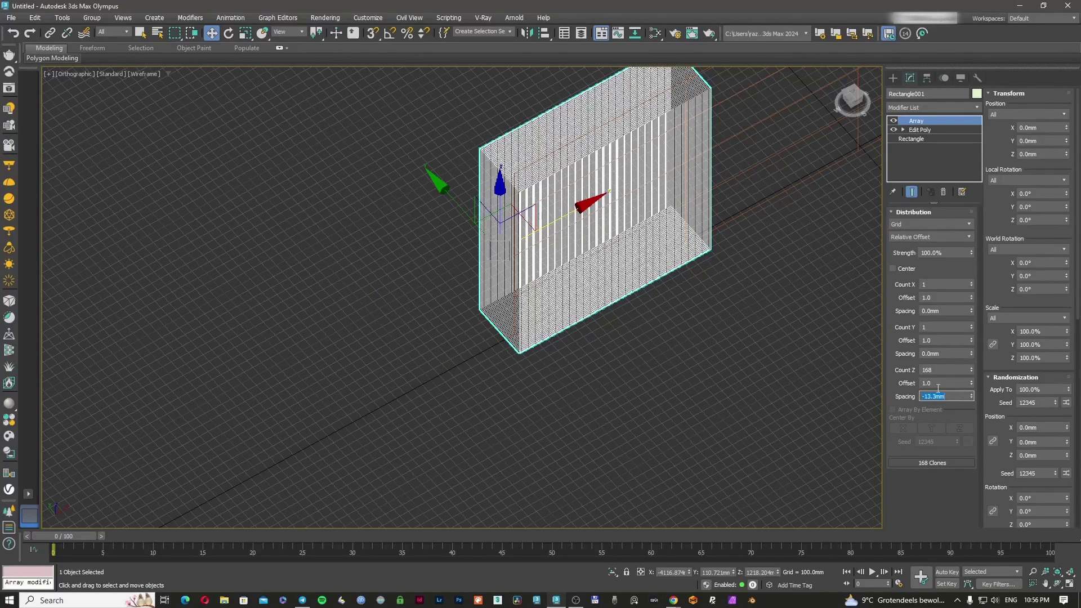
key(Return)
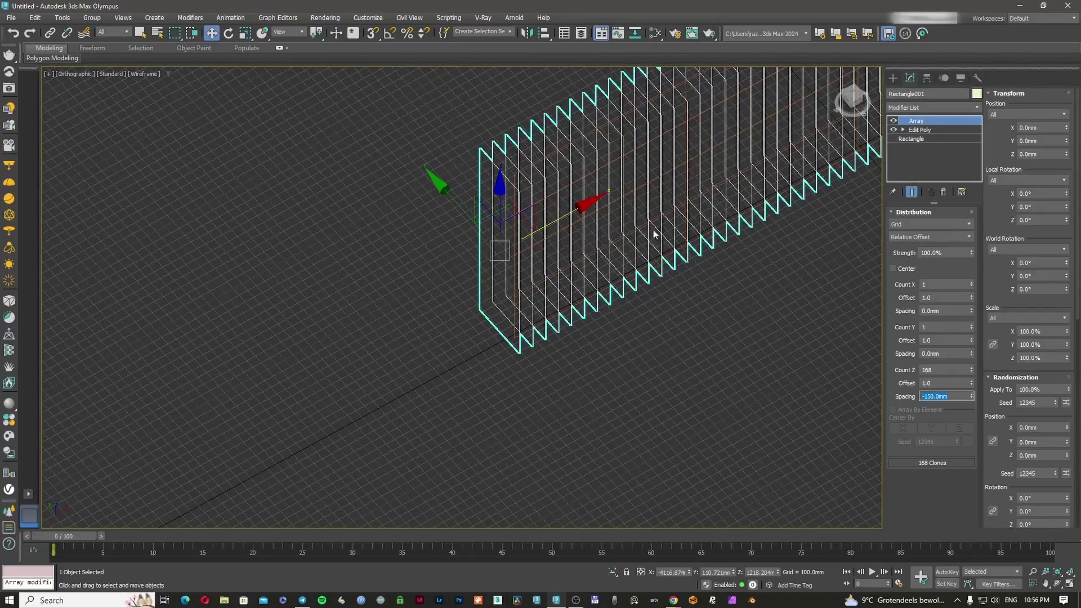
Set the array's Z spacing to -100 mm to change the distance between the repeated panels.
middle_drag(655, 234, 607, 307)
scroll(695, 262, down, 3)
middle_drag(696, 261, 601, 318)
scroll(367, 351, down, 3)
scroll(494, 345, up, 3)
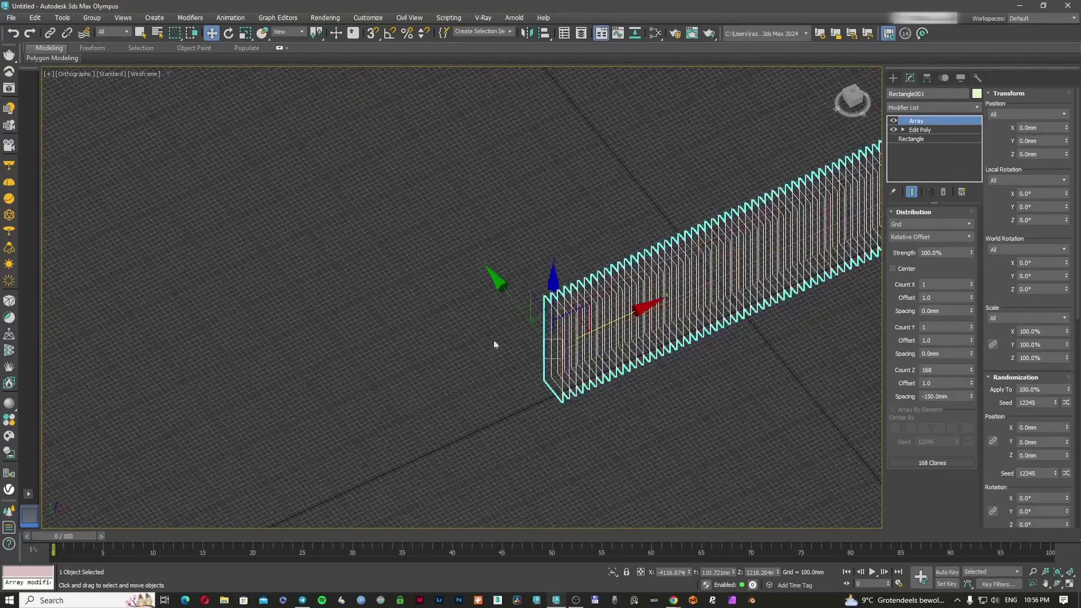
scroll(621, 302, up, 3)
text(-100)
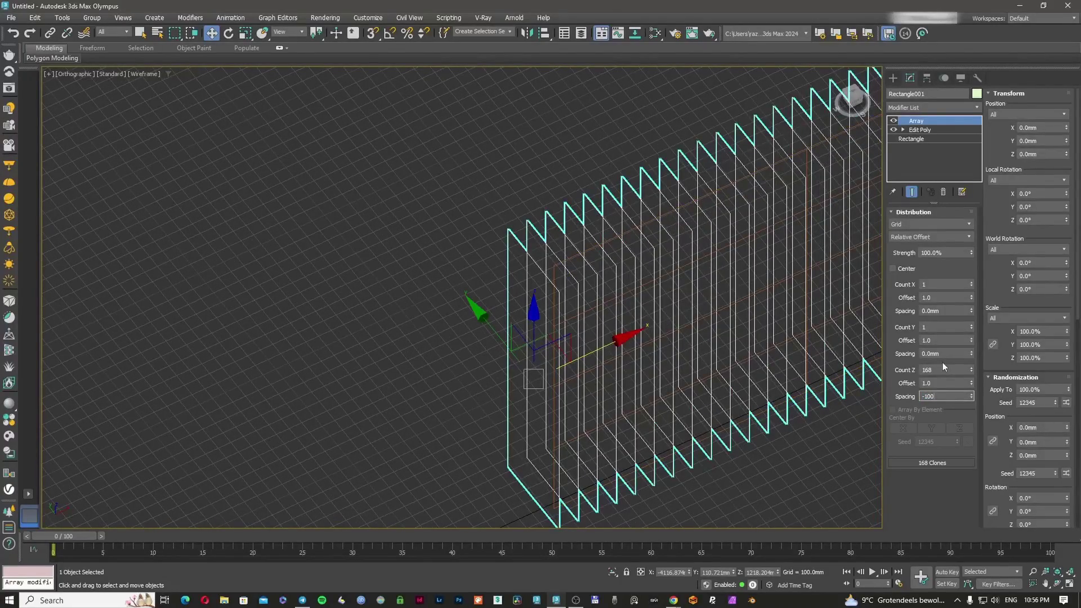
key(Return)
scroll(760, 297, down, 3)
middle_drag(736, 298, 512, 332)
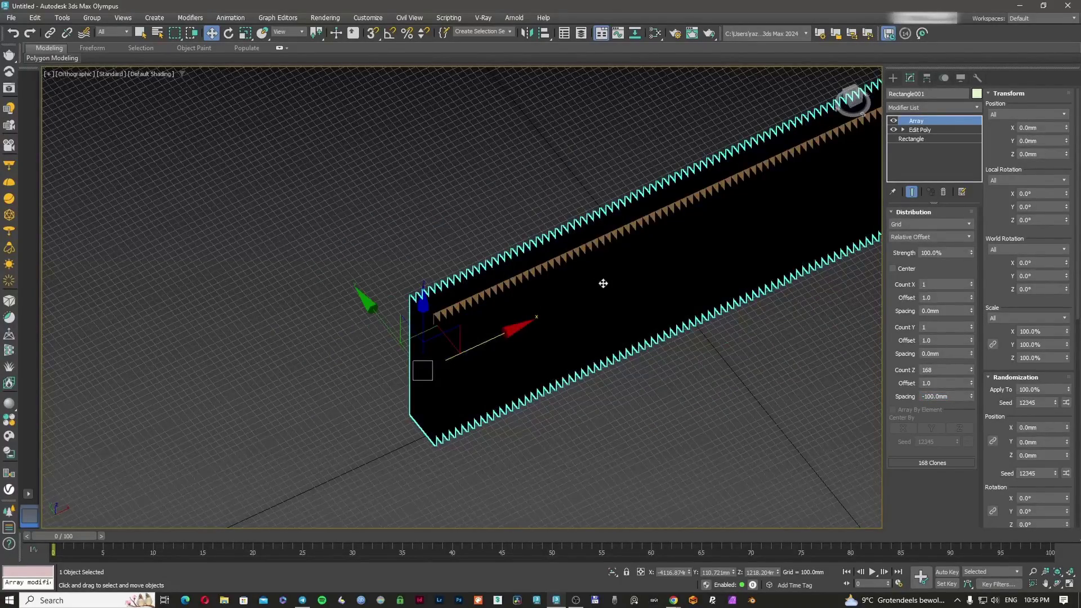
scroll(603, 282, down, 2)
scroll(598, 298, up, 5)
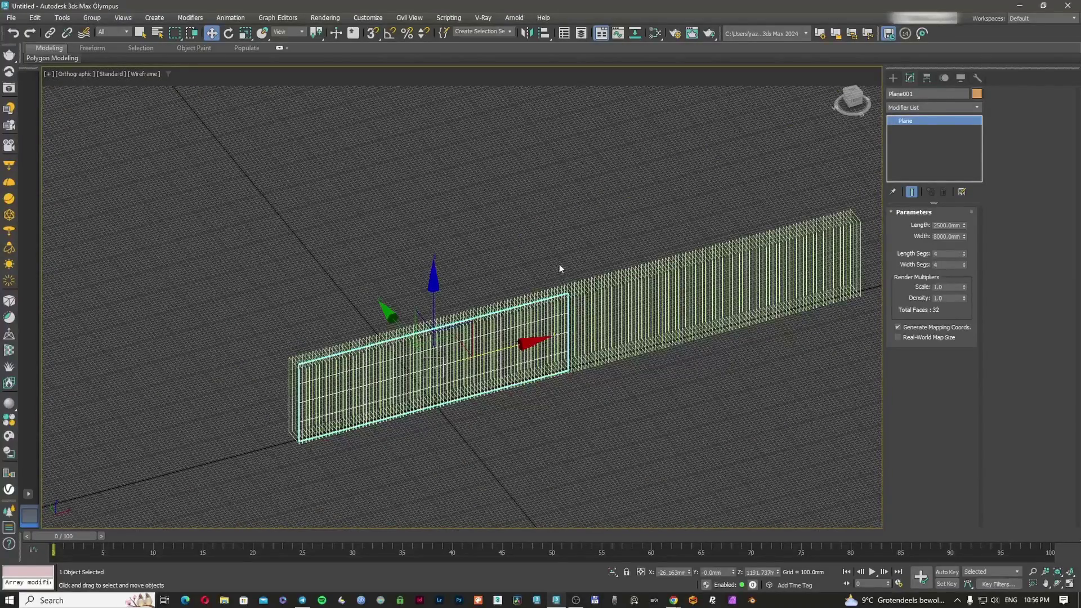
Scale the plane up slightly in the front view, to about 104% in X and a little taller in height.
click(560, 268)
scroll(594, 298, up, 3)
click(593, 297)
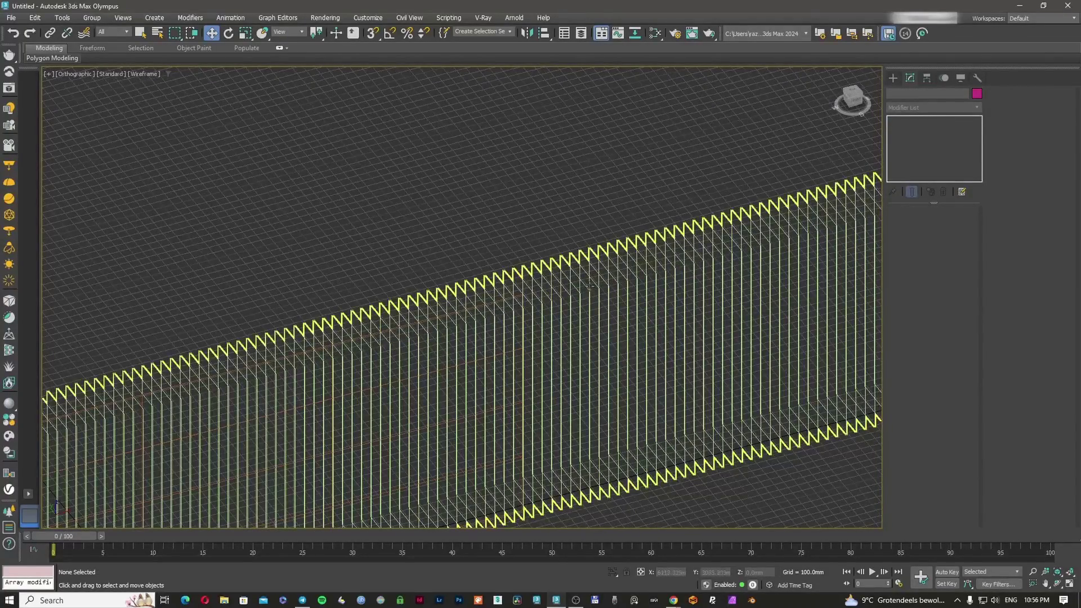
key(F3)
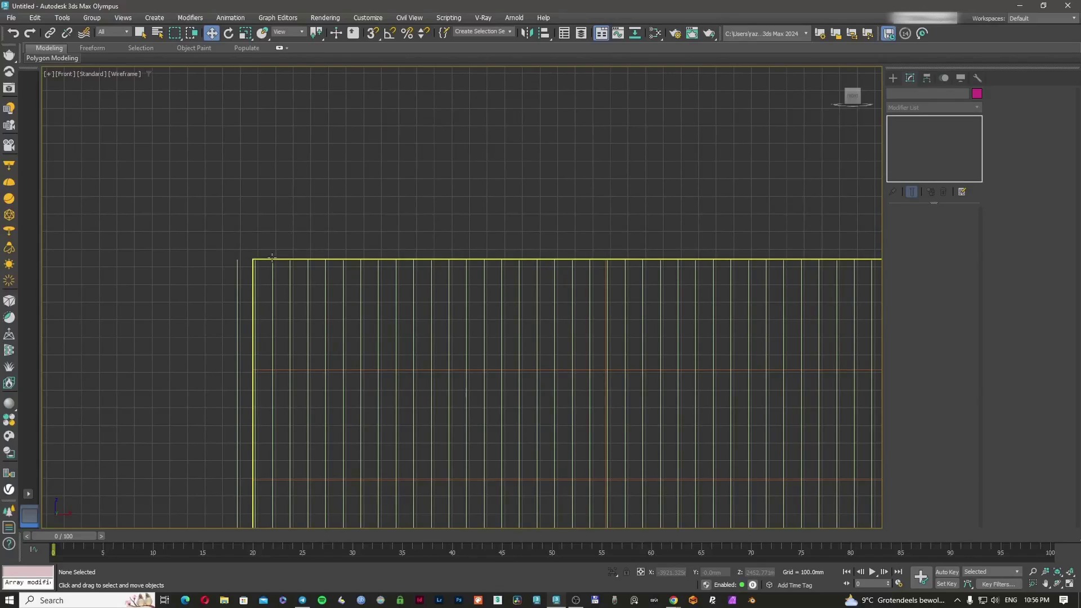
click(272, 258)
scroll(517, 322, down, 4)
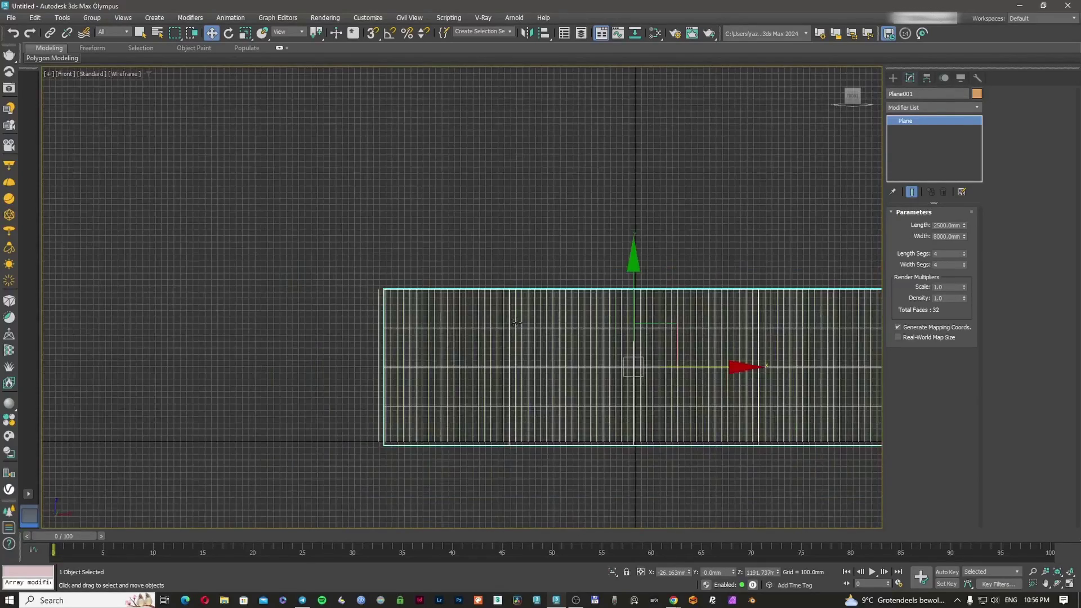
scroll(516, 323, down, 2)
scroll(517, 322, up, 4)
right_click(518, 317)
click(562, 335)
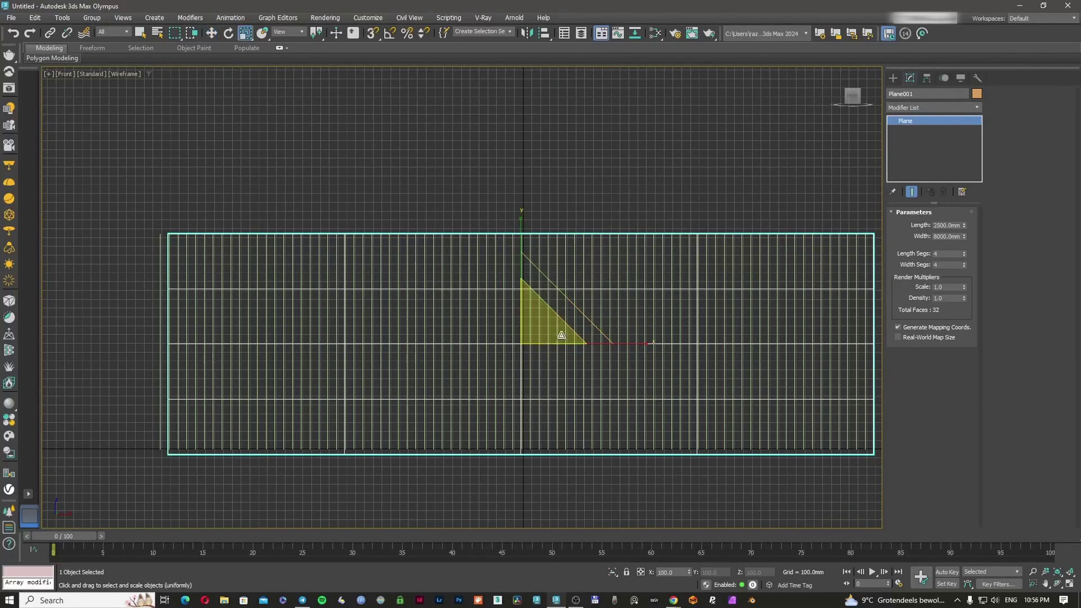
middle_drag(644, 342, 613, 334)
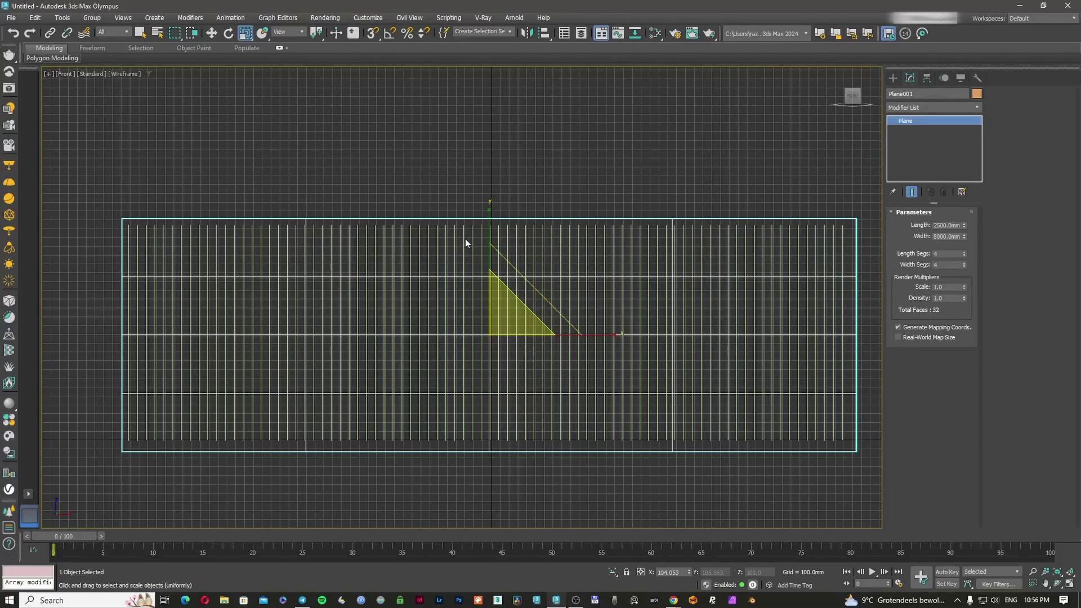
Isolate the plane and set its length segments to 8 and its width segments to 17.
key(w)
alt+middle_drag(469, 239, 413, 279)
key(F3)
key(F3)
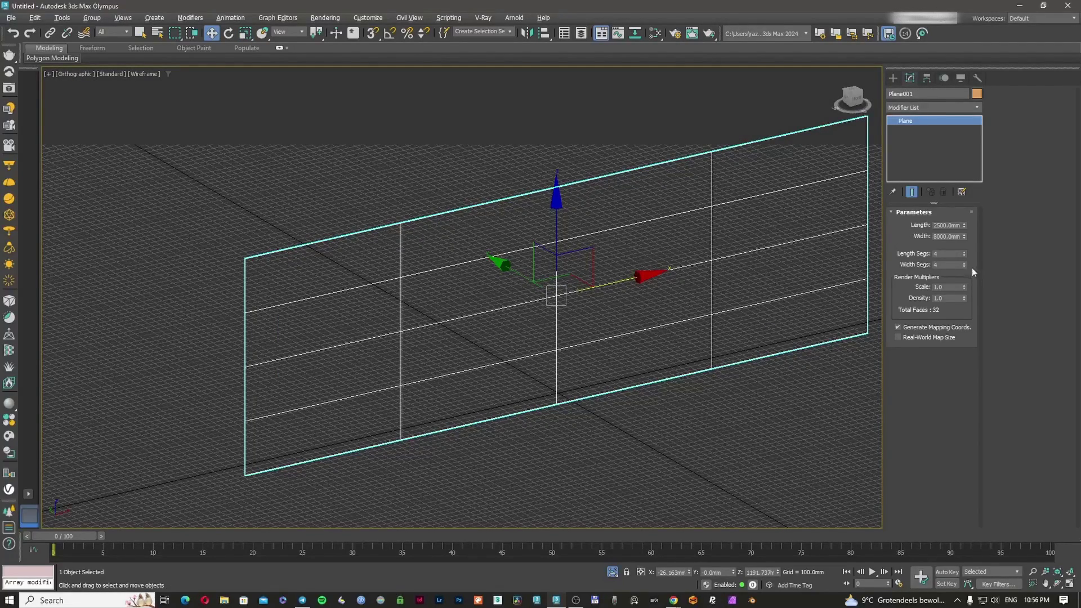
mouse_move(963, 254)
mouse_down()
mouse_move(964, 264)
mouse_move(964, 252)
mouse_up()
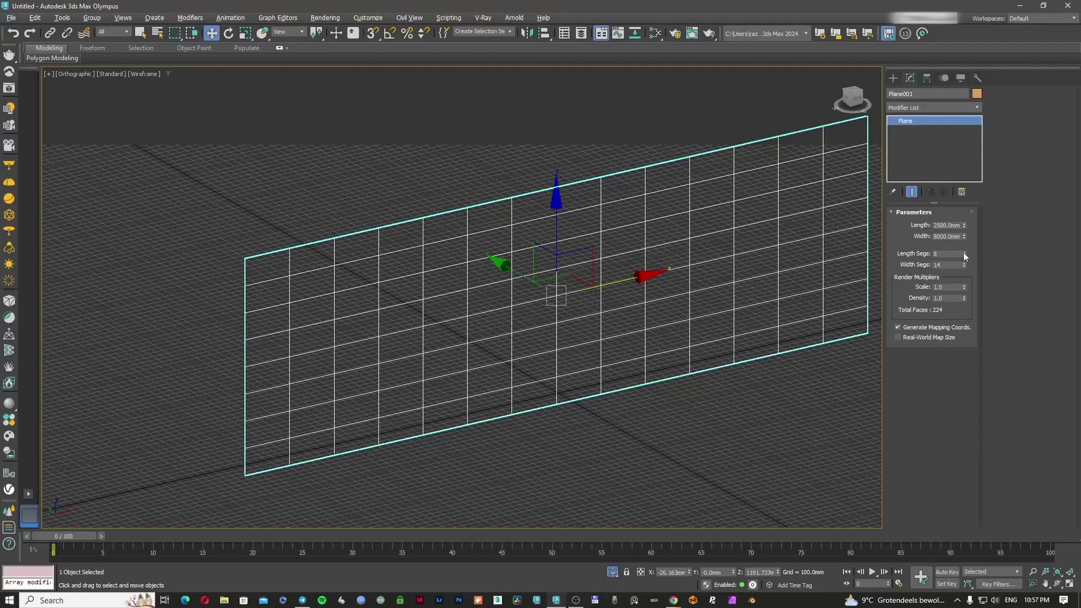
Apply an Edit Poly modifier to the plane and select one vertex in the upper left part of its grid.
click(943, 107)
text(e)
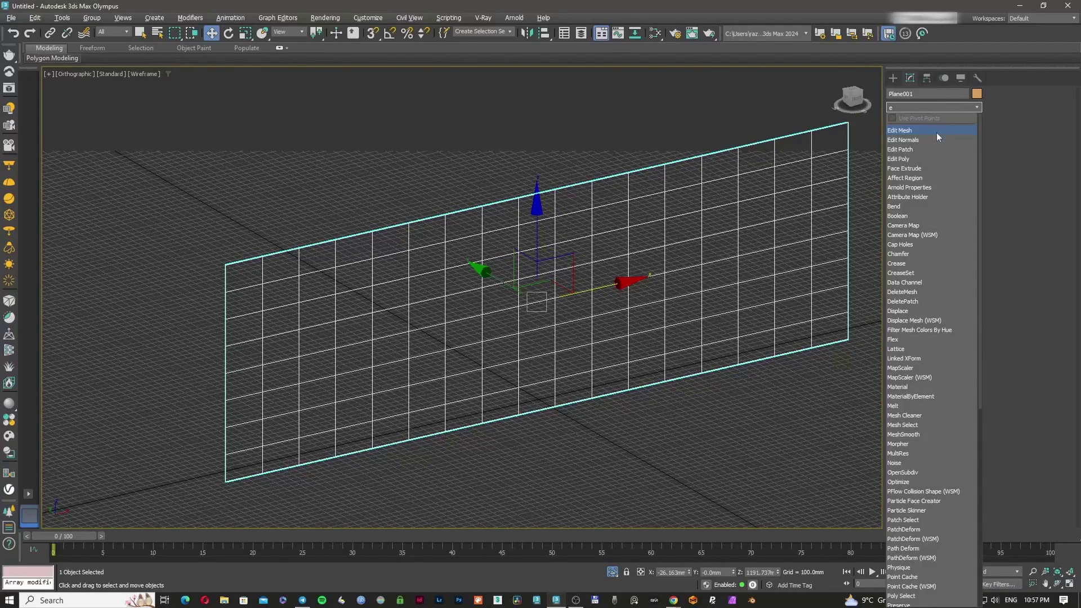
click(917, 160)
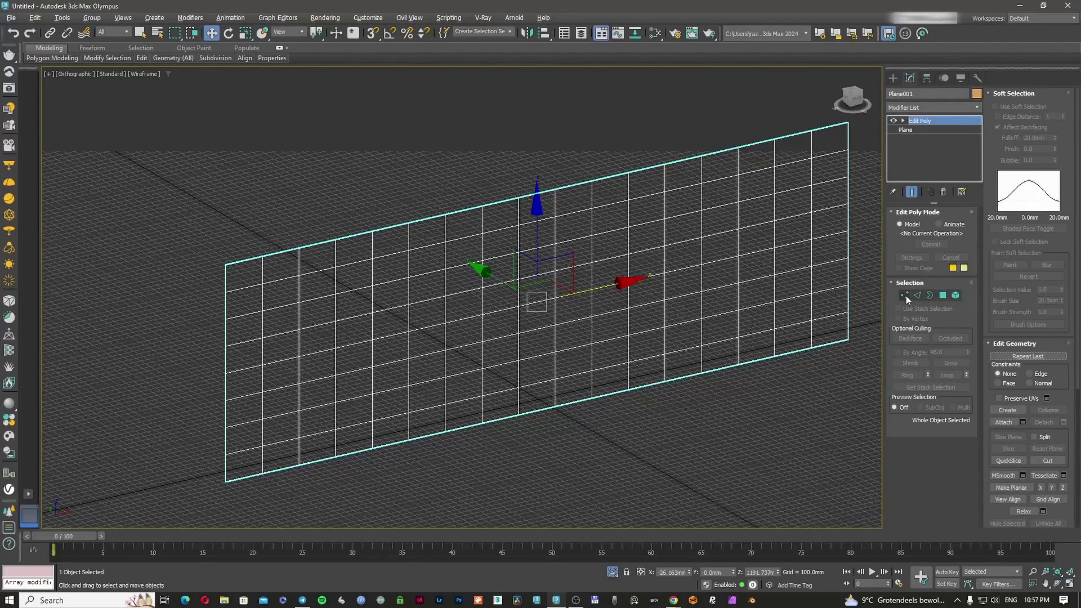
click(906, 295)
scroll(338, 306, up, 5)
click(444, 296)
scroll(520, 334, down, 2)
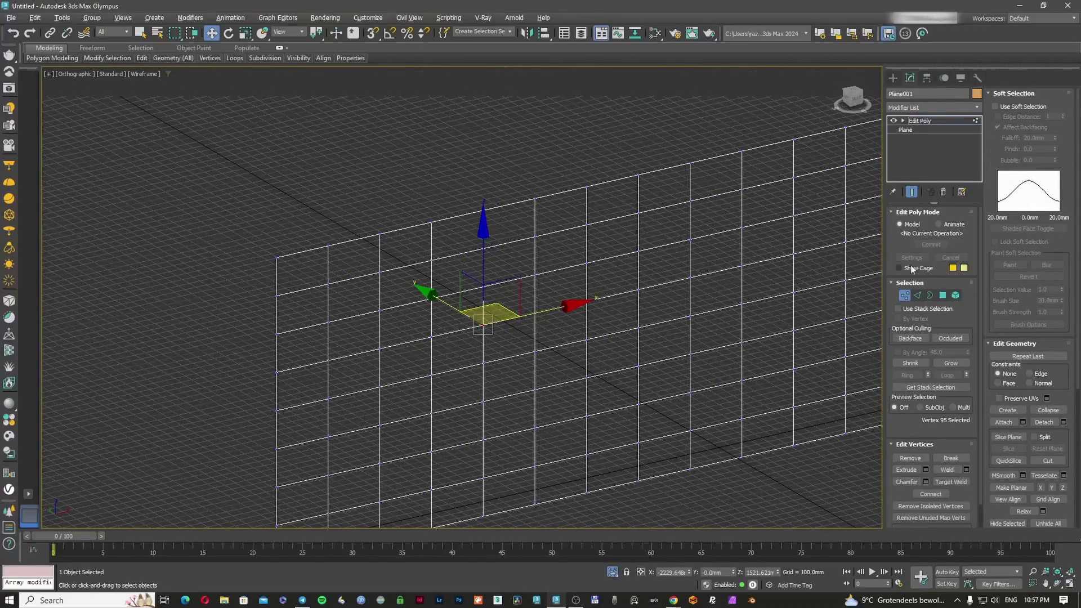
Enable soft selection for the vertex and set its falloff to about 814.6 mm.
drag(997, 288, 995, 423)
click(1032, 107)
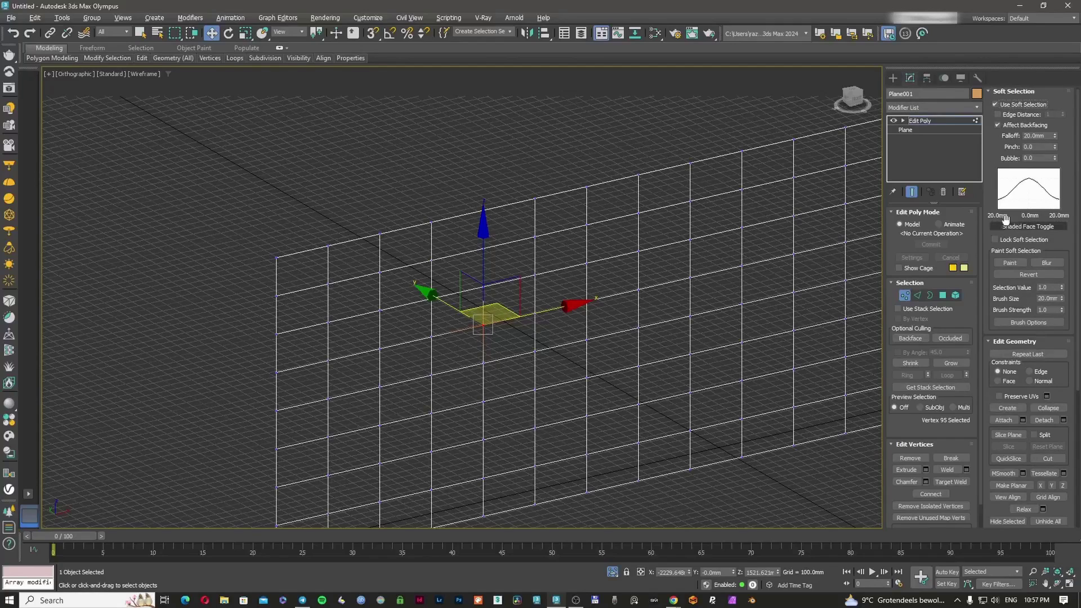
middle_drag(731, 268, 715, 272)
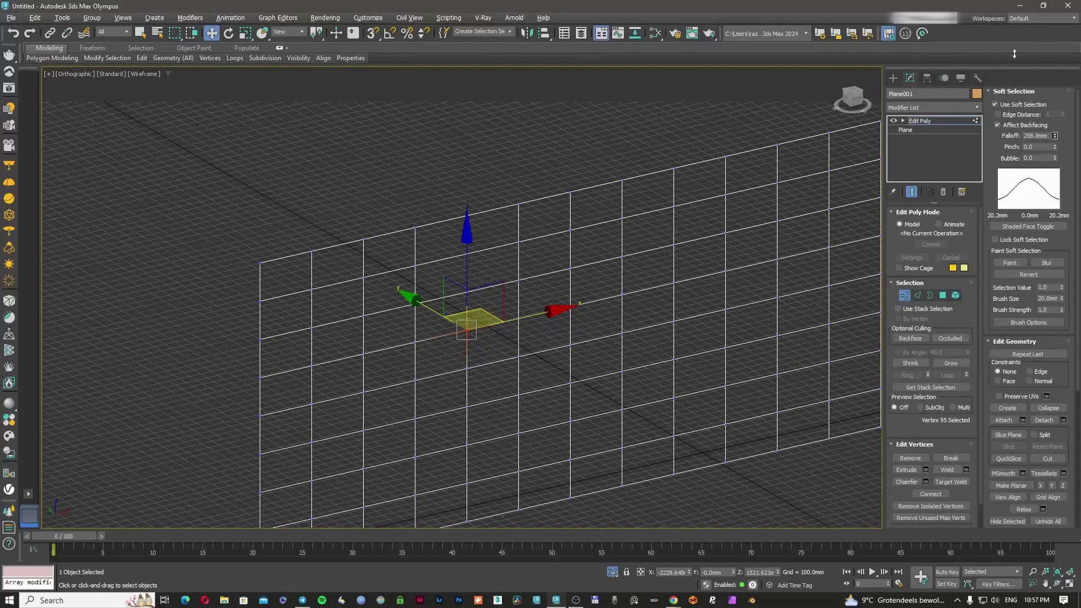
drag(970, 360, 923, 28)
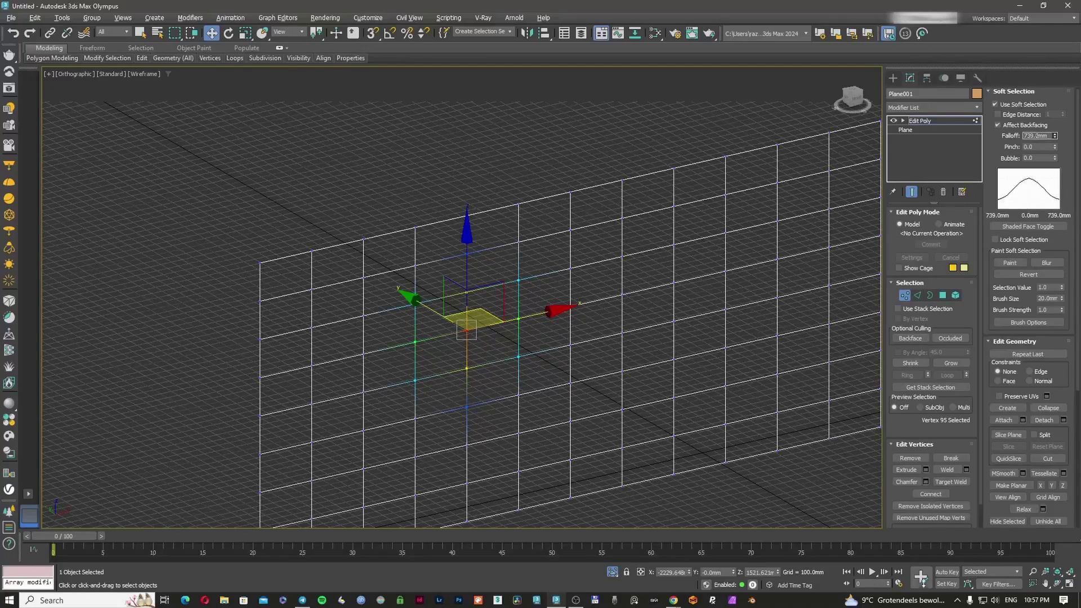
drag(923, 554, 909, 388)
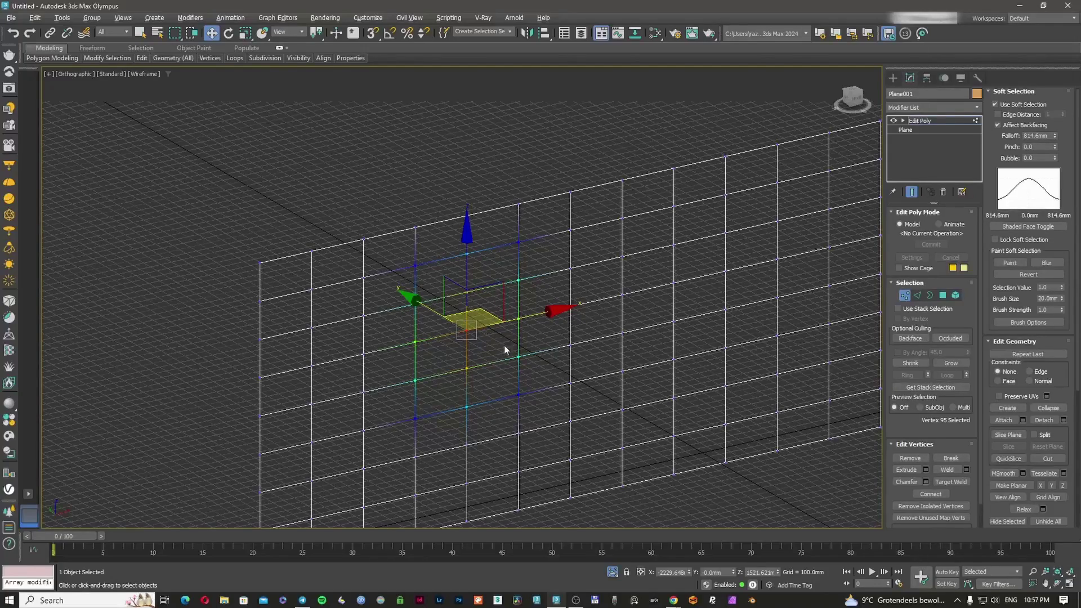
Pull the soft-selected vertex forward along the Y axis to about Y -144 mm.
mouse_move(504, 346)
middle_down()
mouse_move(507, 245)
mouse_move(527, 243)
middle_up()
key(F3)
key(F3)
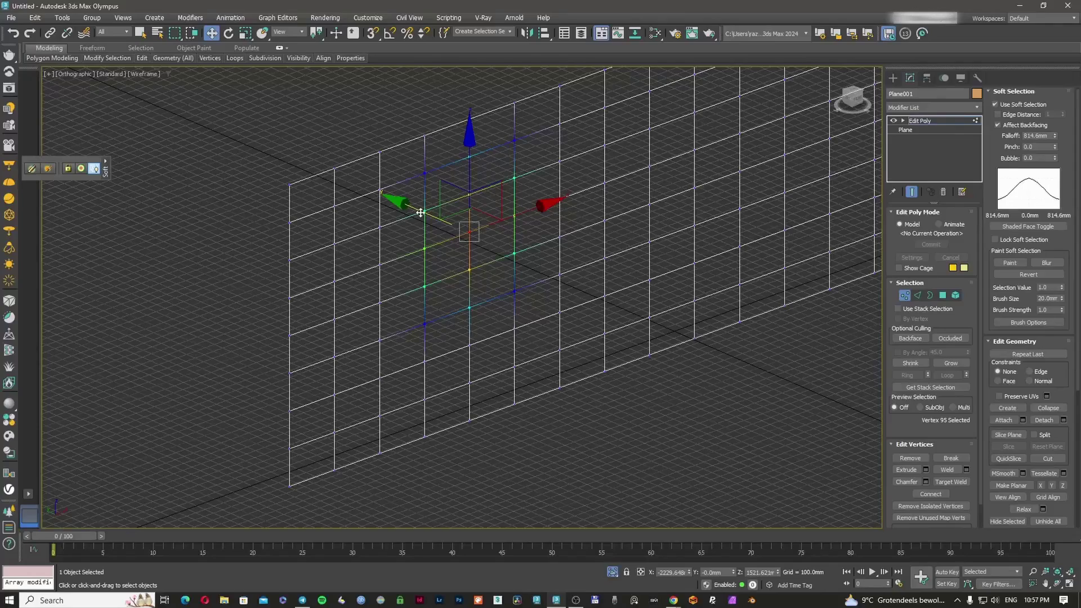
key(F3)
drag(420, 212, 424, 288)
key(F3)
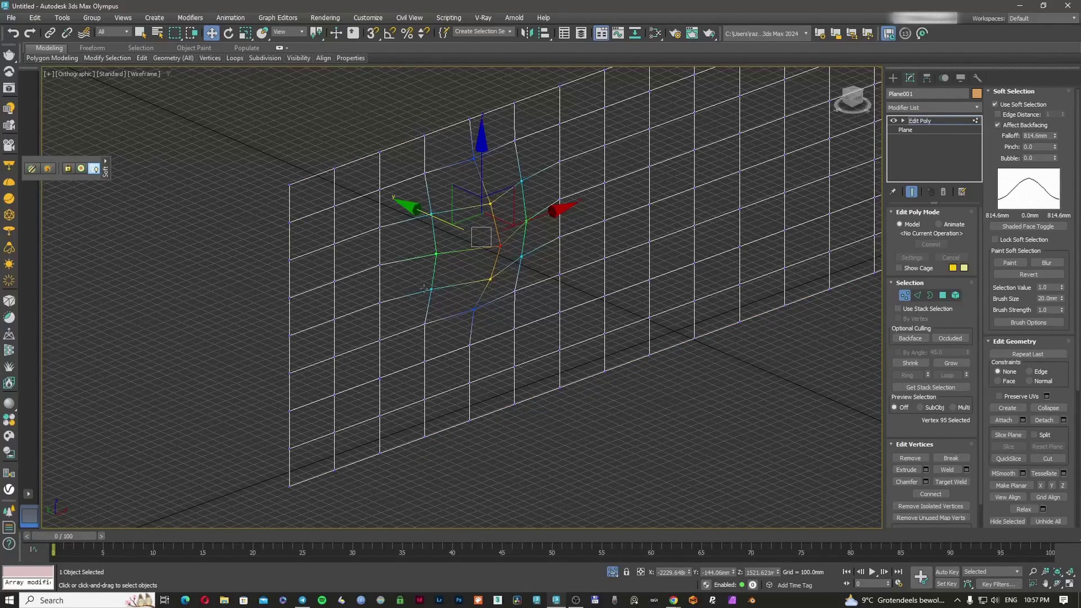
Push a vertex in the plane's lower left part back along the Y axis to about Y 133 mm.
click(381, 341)
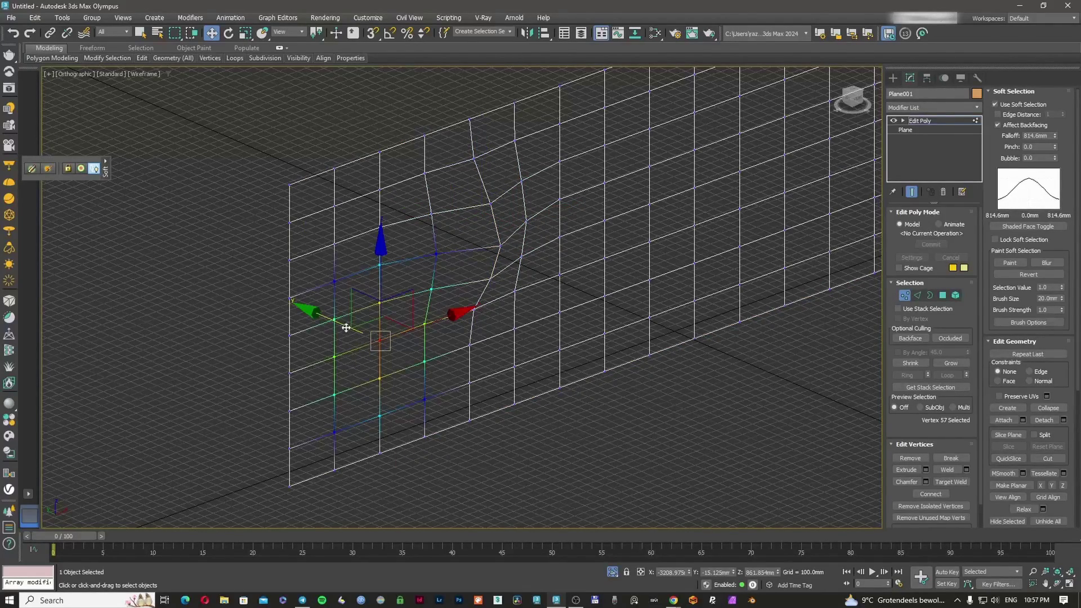
drag(346, 327, 316, 314)
middle_drag(541, 326, 472, 332)
scroll(472, 332, up, 2)
Select two neighbouring vertices in the plane's lower left-centre area and pull them forward to about Y -118 mm.
drag(454, 321, 419, 353)
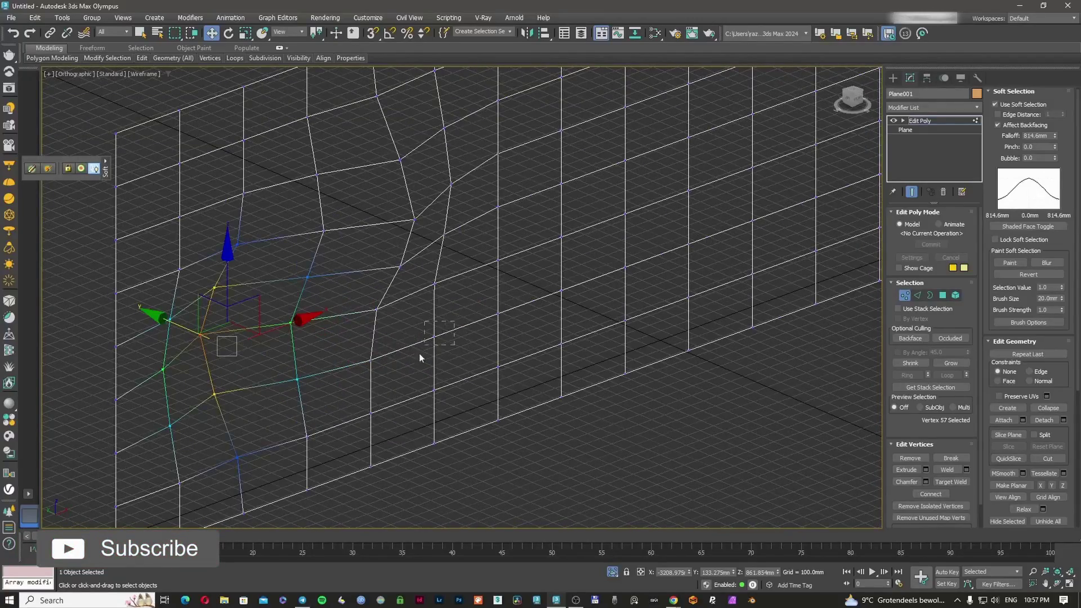
click(434, 337)
click(497, 313)
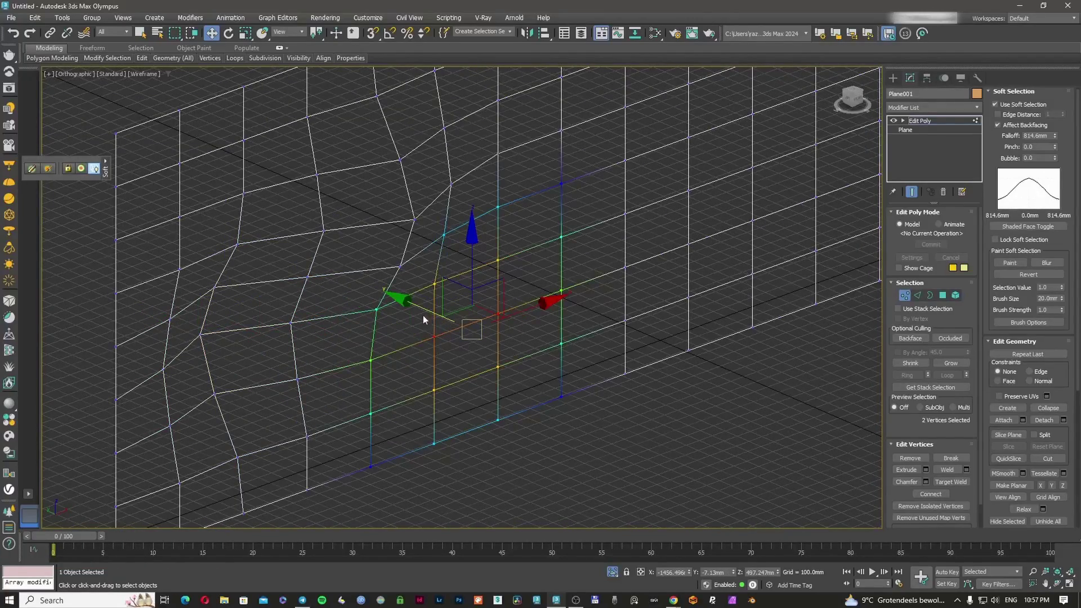
drag(426, 309, 451, 320)
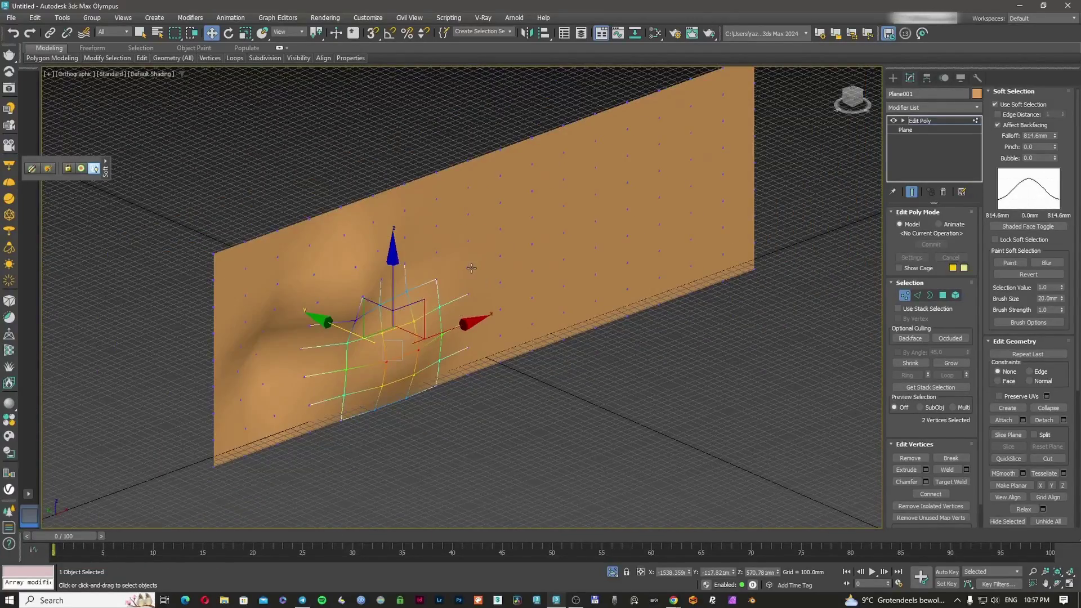
Move a vertex near the plane's centre and another in its upper area along the Y axis to continue the relief.
click(469, 269)
drag(432, 254, 429, 255)
scroll(423, 252, up, 5)
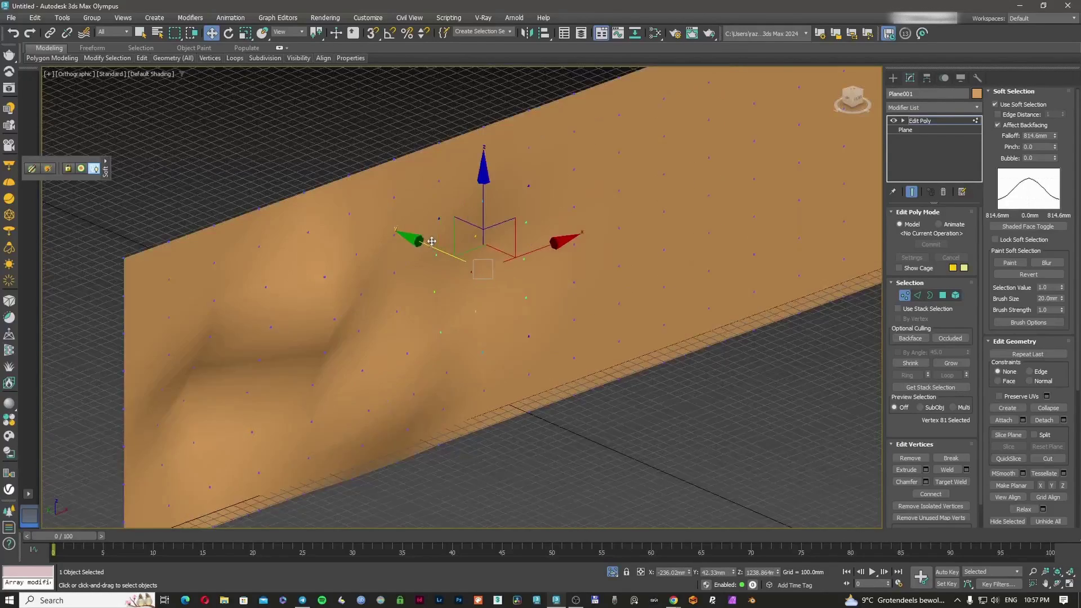
click(442, 209)
drag(401, 192, 559, 274)
Pull two vertices in the plane's lower right-centre area forward along the Y axis, the second to about Y -195 mm.
click(567, 375)
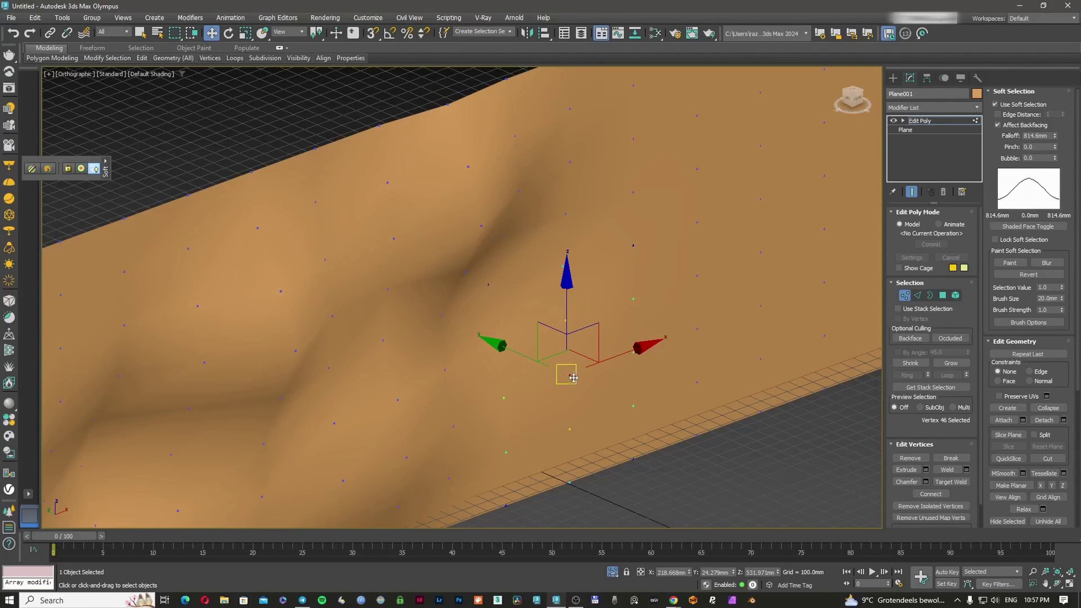
drag(567, 356, 589, 365)
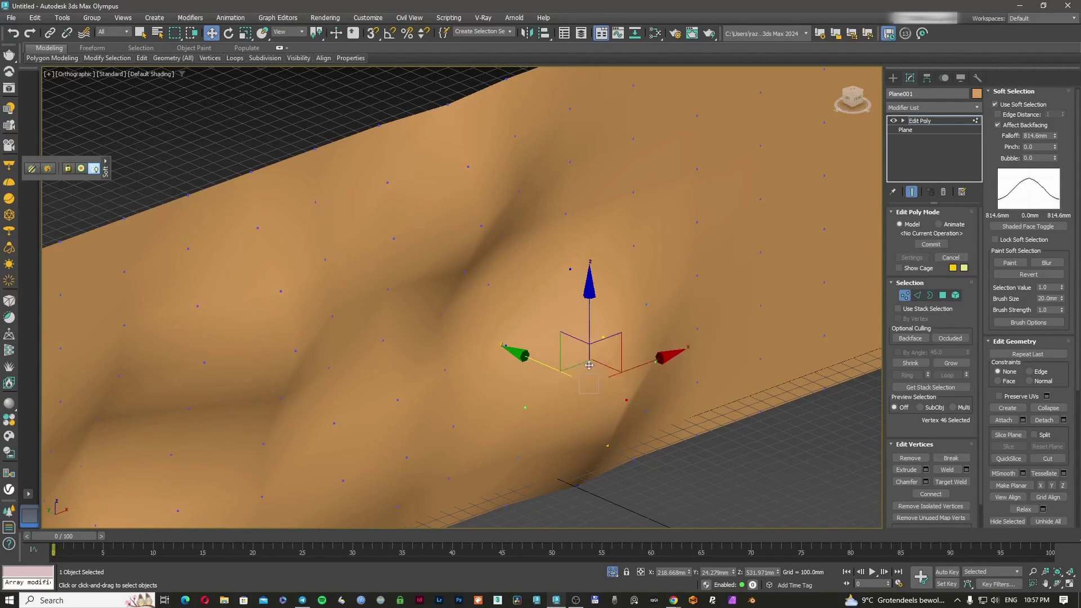
click(700, 332)
drag(652, 310, 669, 321)
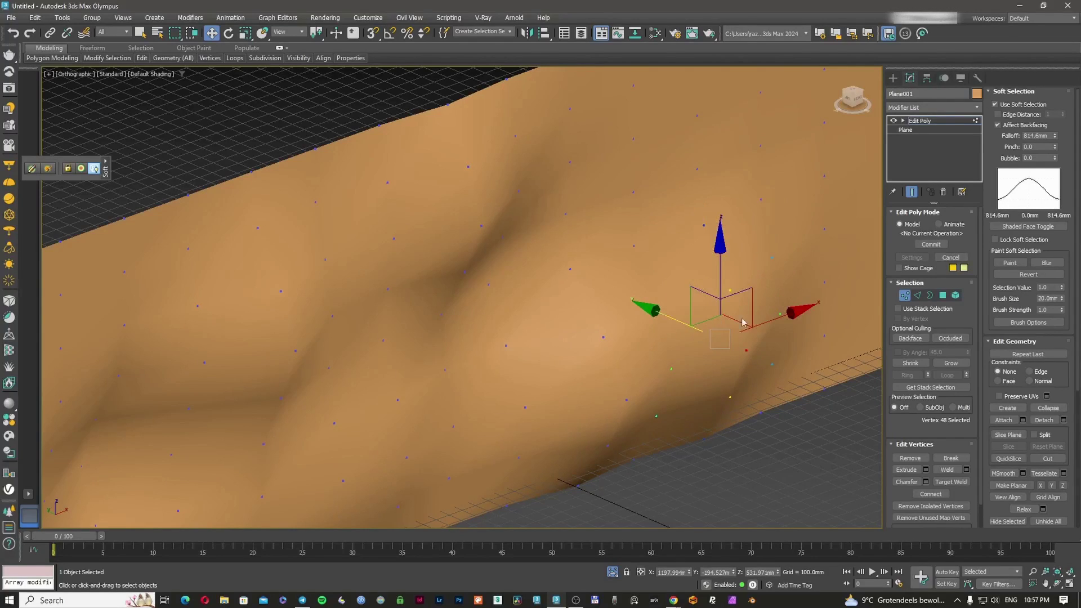
Push a vertex in the plane's lower right part back along the Y axis to form a hollow.
middle_drag(832, 300, 535, 374)
click(586, 337)
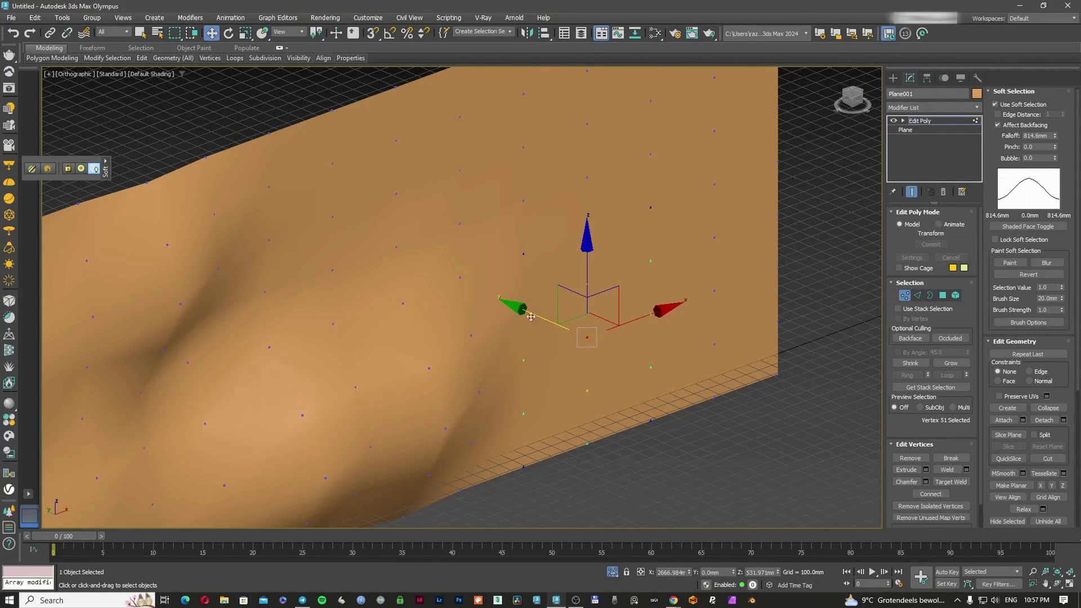
drag(530, 316, 507, 310)
Push one vertex in the plane's upper right part back along Y and pull one nearer the right end forward to about Y -62 mm.
middle_drag(487, 265, 529, 331)
drag(506, 278, 472, 310)
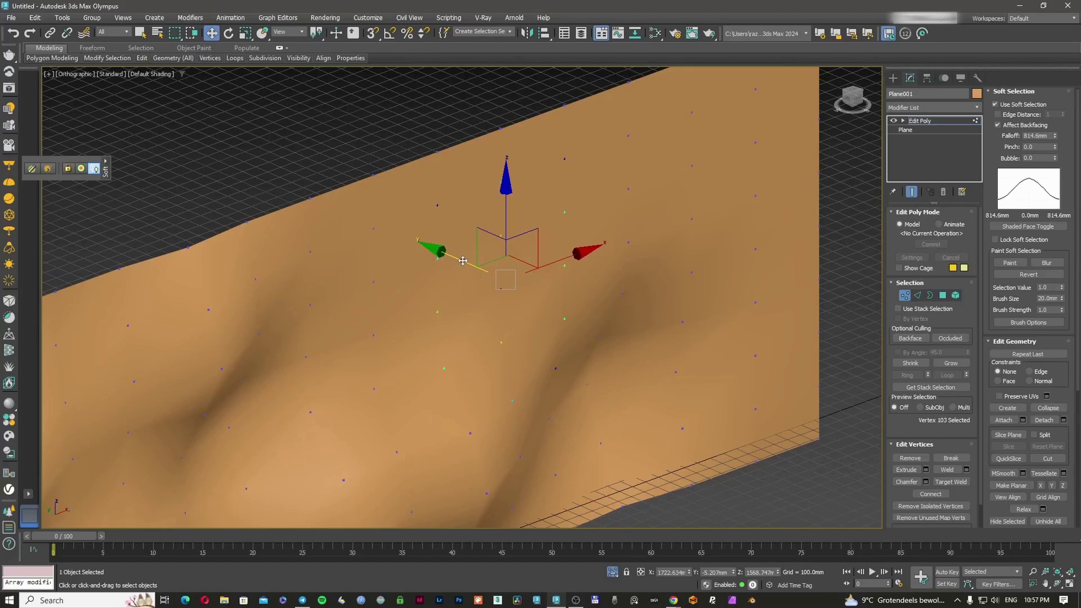
drag(463, 261, 455, 258)
drag(642, 229, 615, 254)
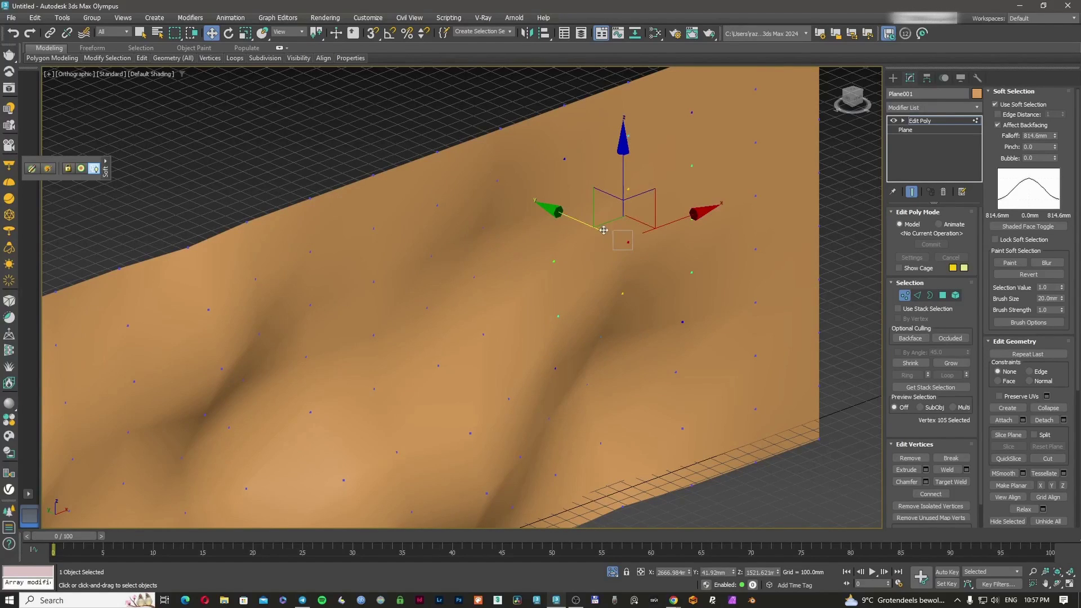
drag(580, 221, 611, 236)
Pull the right edge's middle vertex forward to about Y -63 mm and push a lower vertex beside the edge back to about Y 105 mm.
middle_drag(738, 240, 627, 280)
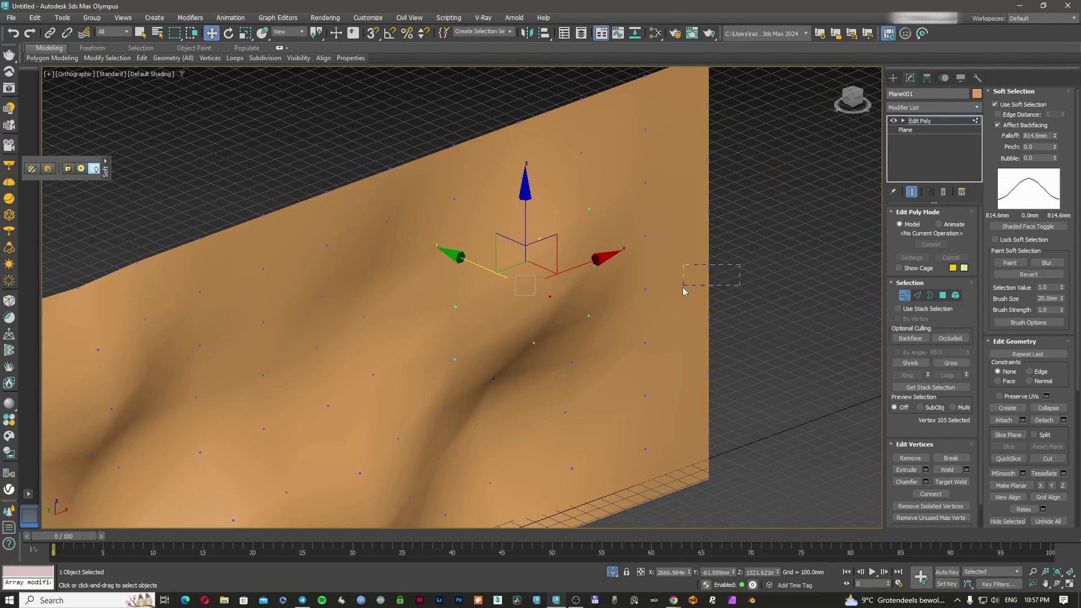
drag(683, 288, 683, 288)
drag(631, 259, 652, 268)
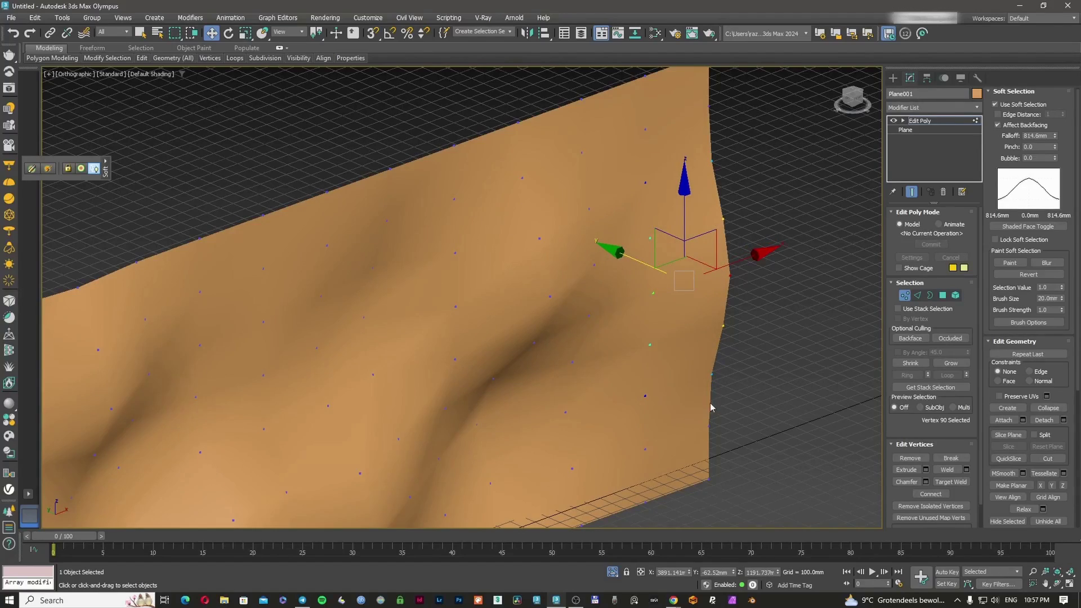
middle_drag(710, 406, 731, 328)
drag(679, 365, 648, 387)
drag(619, 326, 594, 315)
Pull a vertex near the plane's upper edge, right of centre, forward along Y to about Y -135 mm.
scroll(608, 363, down, 6)
mouse_move(533, 377)
alt+middle_down()
mouse_move(431, 362)
mouse_move(599, 347)
mouse_move(627, 364)
alt+middle_up()
scroll(639, 351, up, 6)
scroll(657, 316, up, 2)
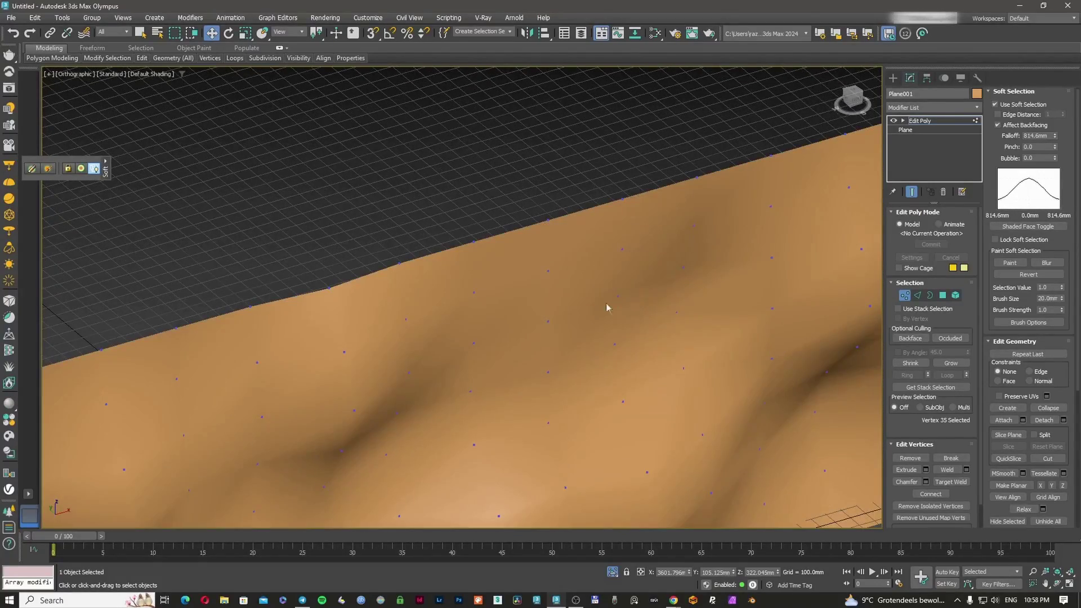
click(618, 296)
drag(582, 267, 622, 308)
scroll(622, 308, down, 4)
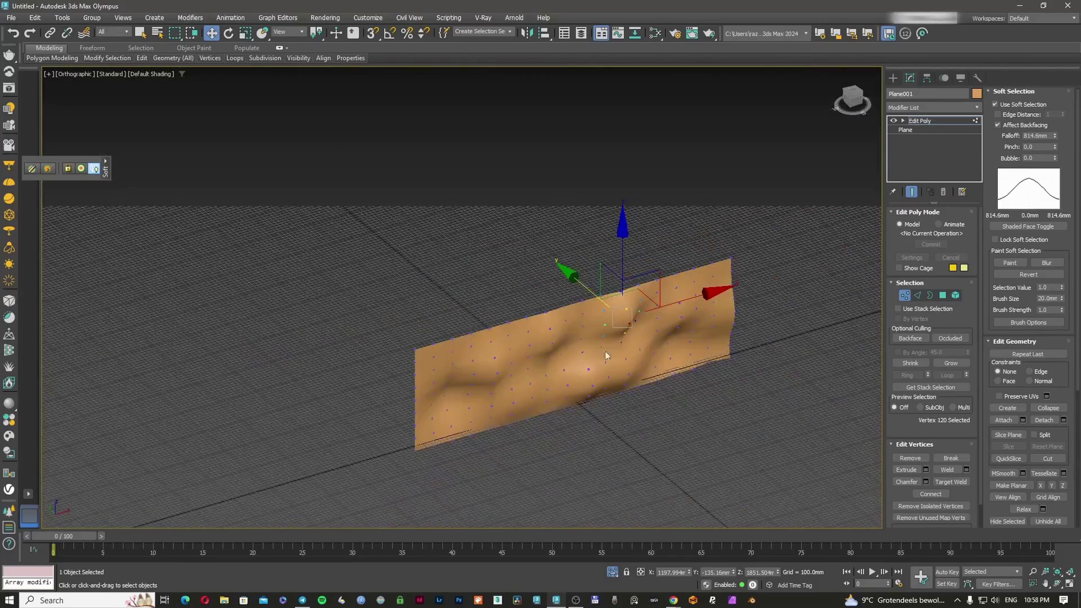
Pull a vertex in the middle of the wavy plane forward along Y to about Y -177 mm.
scroll(605, 349, up, 4)
click(629, 314)
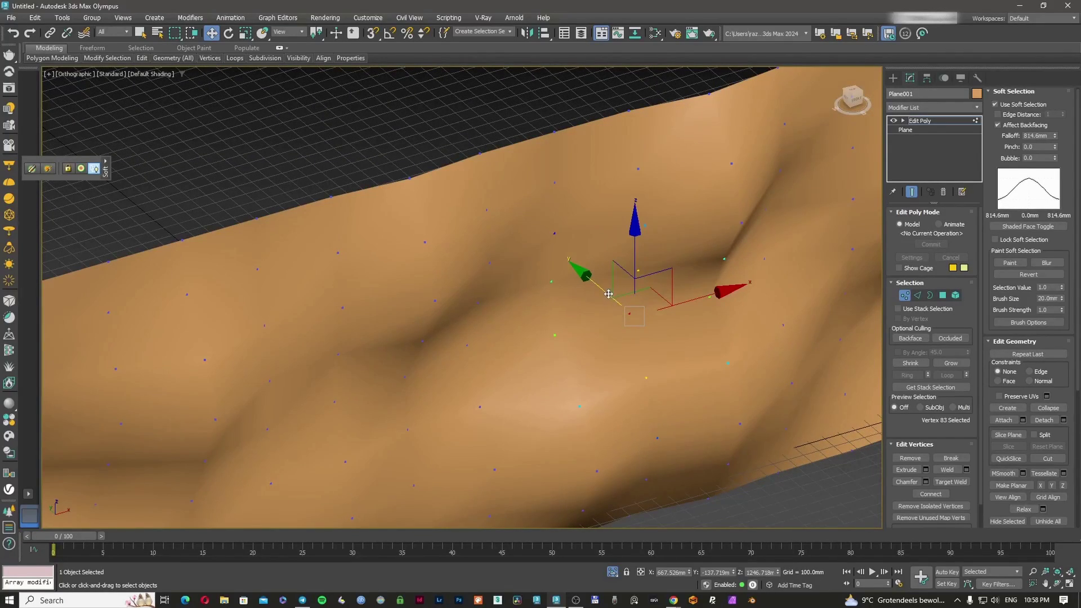
mouse_move(608, 294)
mouse_down()
mouse_move(585, 287)
mouse_move(598, 311)
mouse_up()
scroll(597, 318, down, 4)
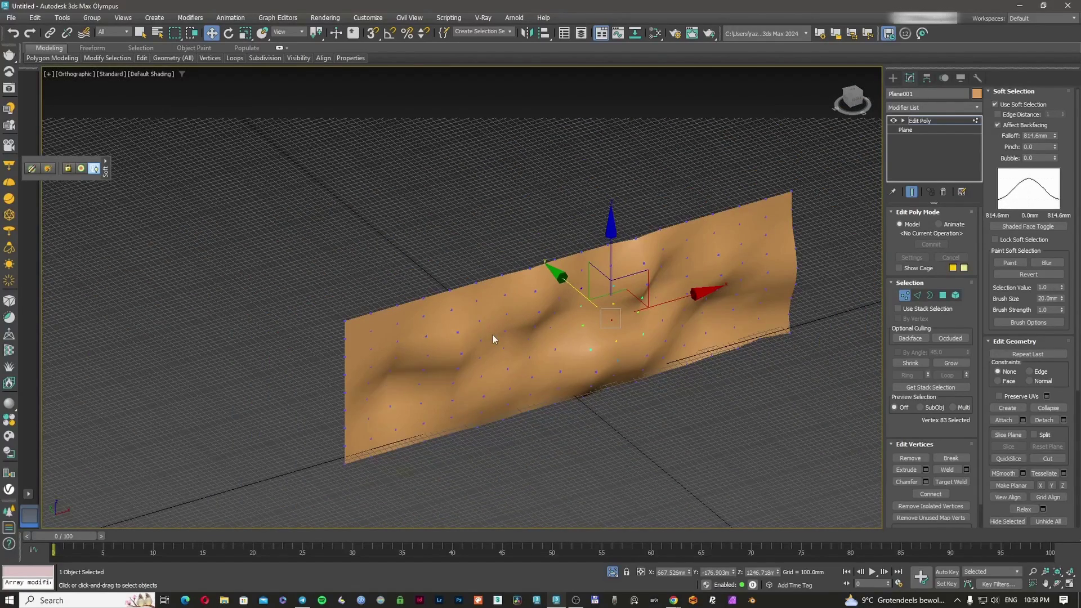
Pull two vertices near the plane's upper edge, left of centre and at centre, forward to about Y -146 mm and Y -157 mm.
scroll(494, 338, up, 4)
drag(492, 267, 493, 265)
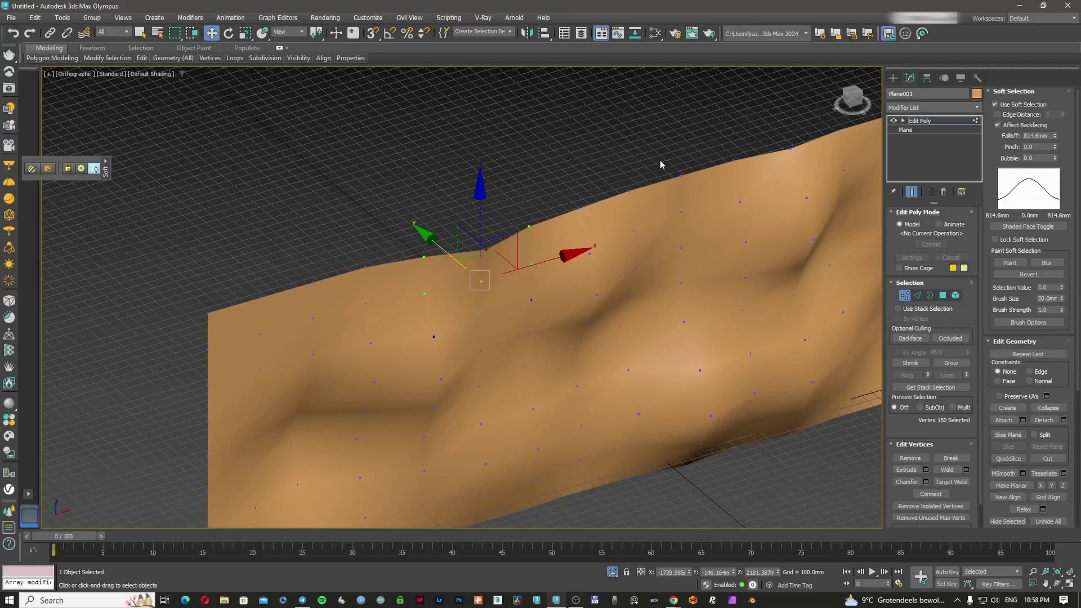
click(681, 176)
drag(649, 185, 657, 192)
Pull the left edge's middle vertex forward along Y and a vertex in the lower left part forward to about Y -73 mm.
middle_drag(266, 400, 370, 284)
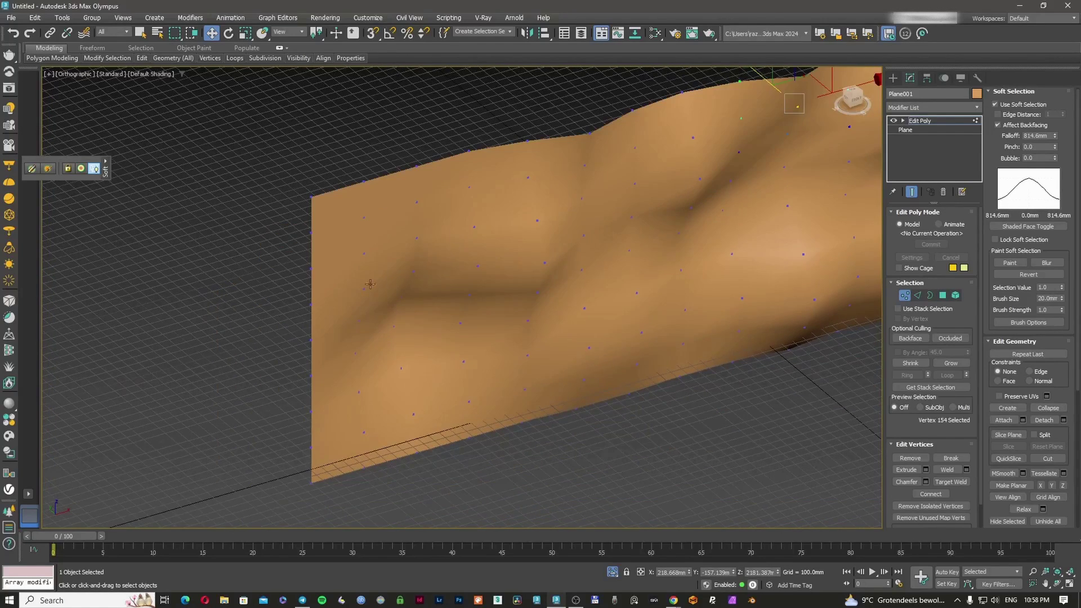
drag(317, 312, 286, 304)
drag(298, 263, 315, 281)
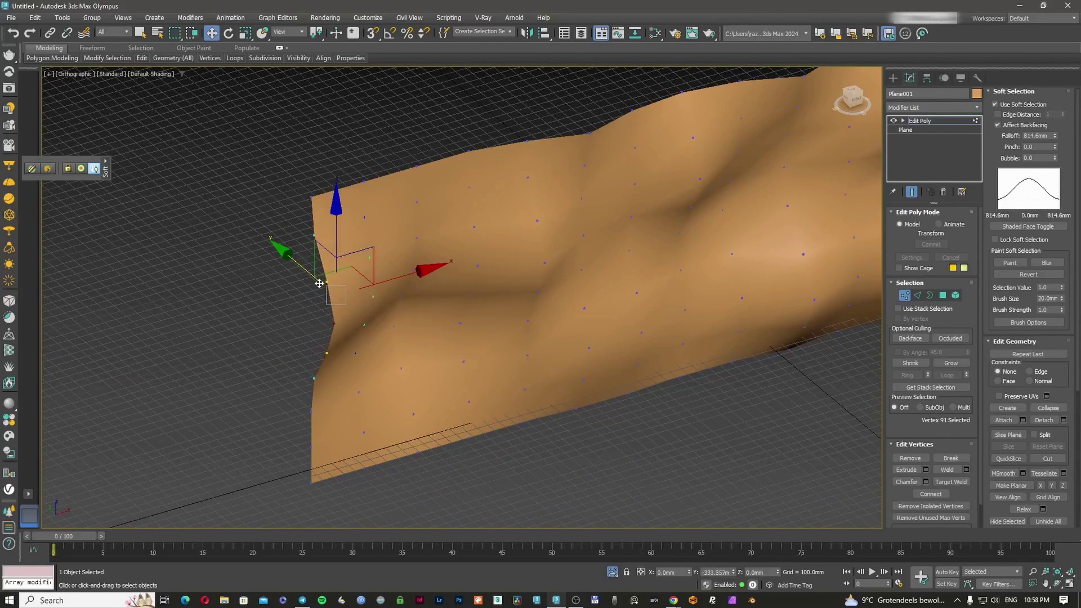
drag(399, 447, 398, 444)
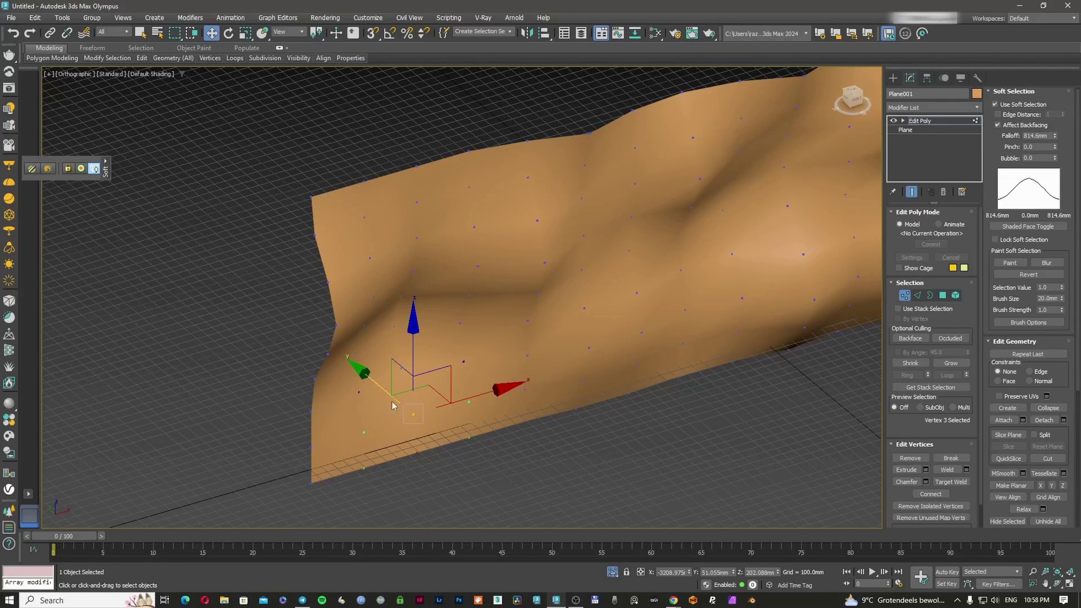
drag(387, 393, 411, 403)
Push a vertex near the lower edge, left of centre, back to about Y -16 mm and move the right edge's upper vertex to about Y 28 mm.
middle_drag(455, 408, 332, 461)
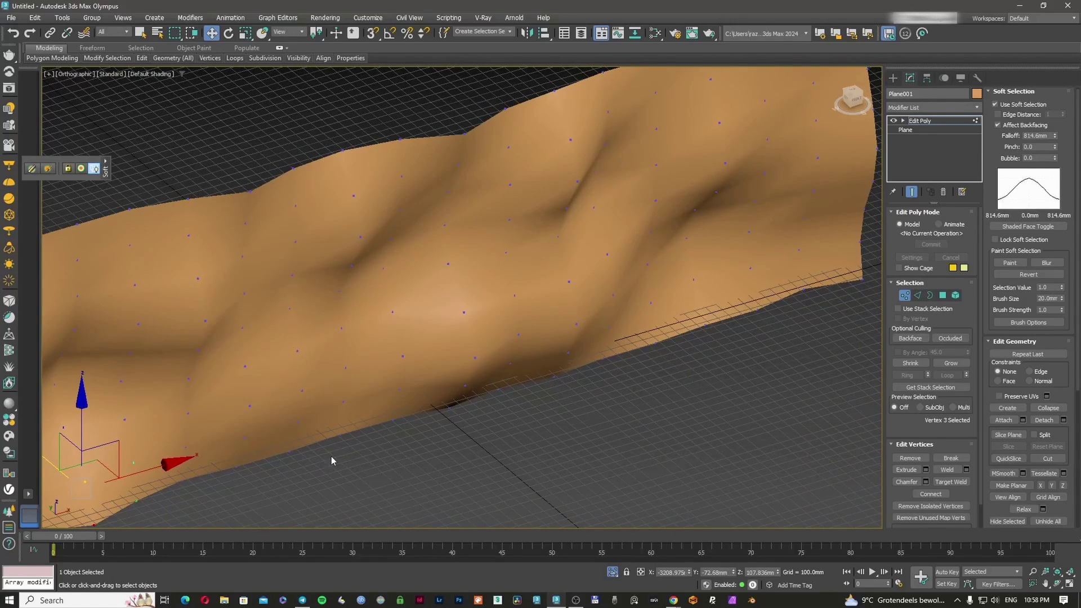
drag(283, 453, 254, 388)
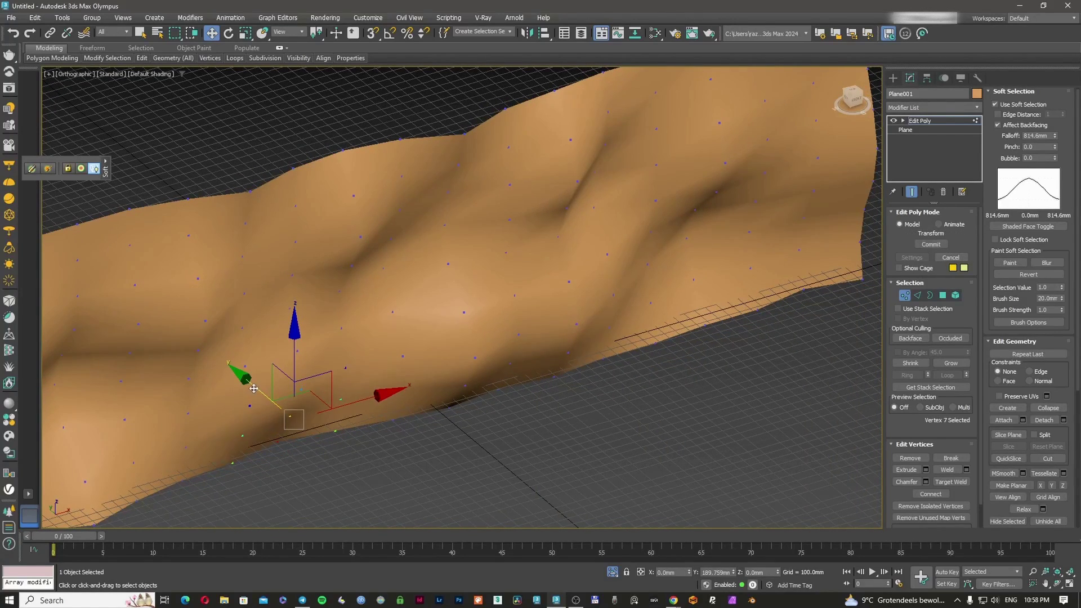
middle_drag(670, 343, 530, 381)
middle_drag(758, 148, 716, 251)
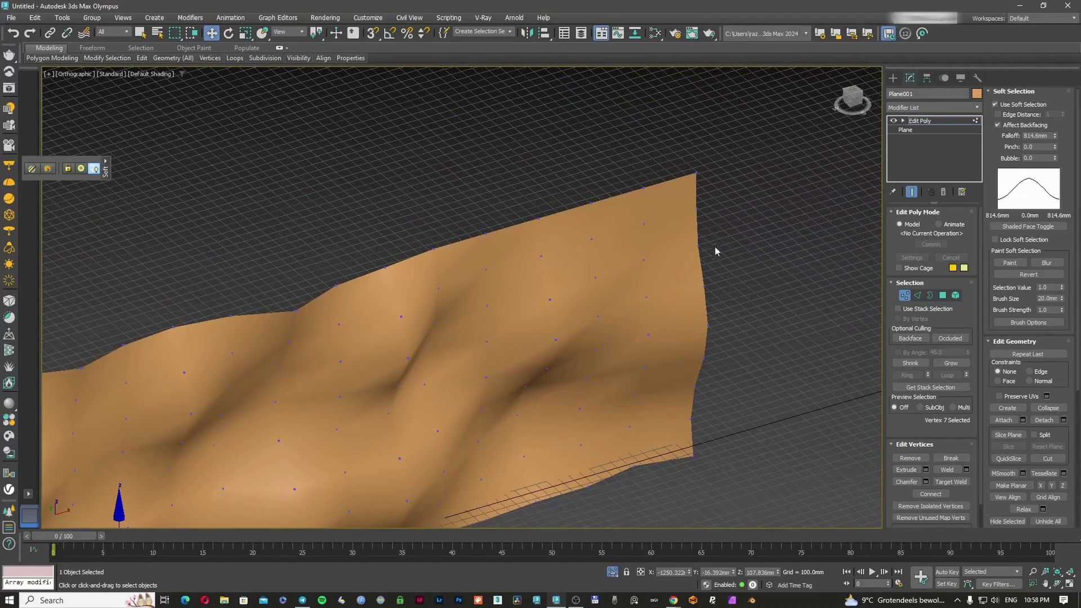
drag(712, 227, 634, 228)
scroll(634, 228, down, 5)
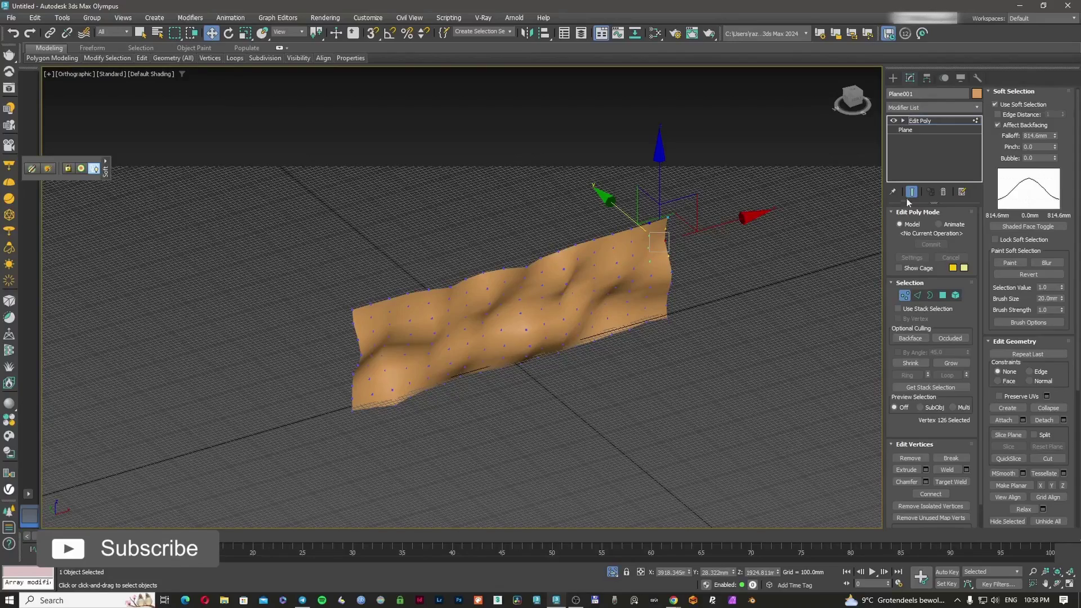
Finish vertex editing and apply a TurboSmooth modifier with 2 iterations to the wavy plane.
click(905, 298)
middle_drag(530, 305, 529, 313)
scroll(530, 313, up, 3)
key(F3)
key(F3)
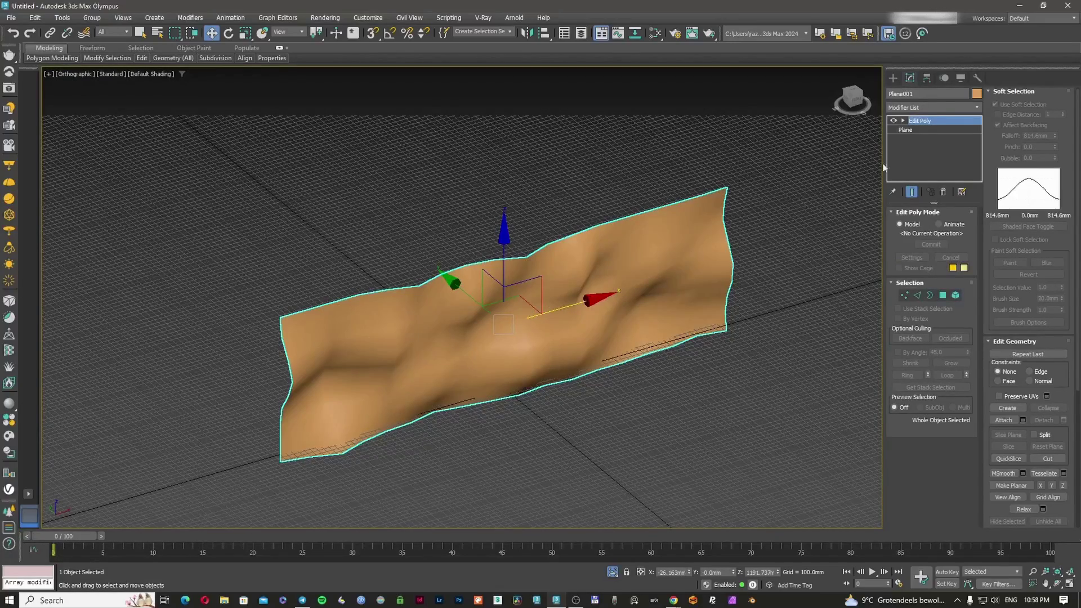
click(918, 110)
text(tu)
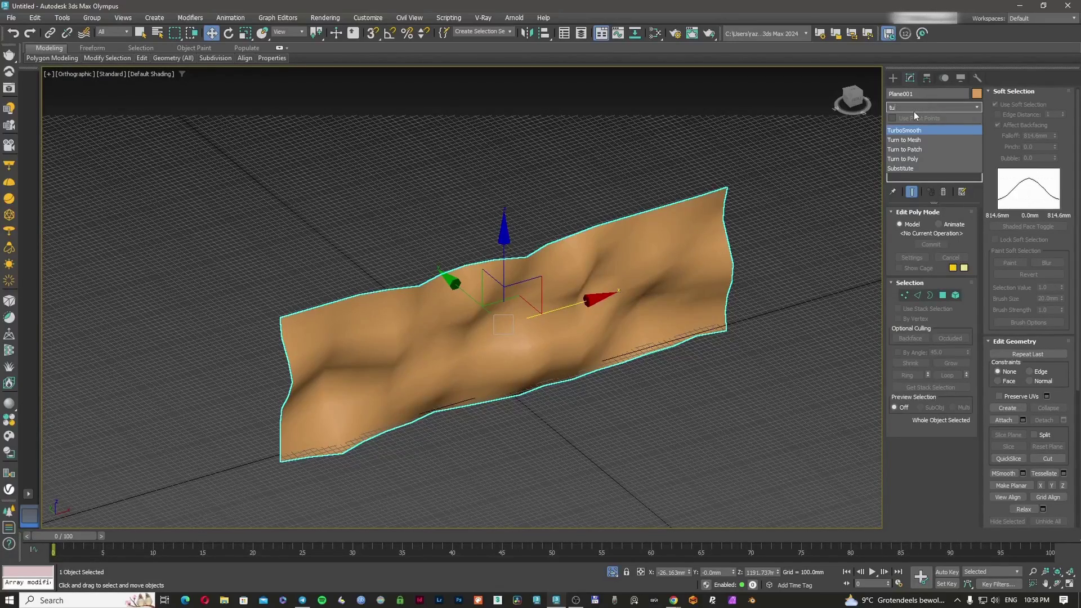
key(Return)
scroll(479, 343, up, 2)
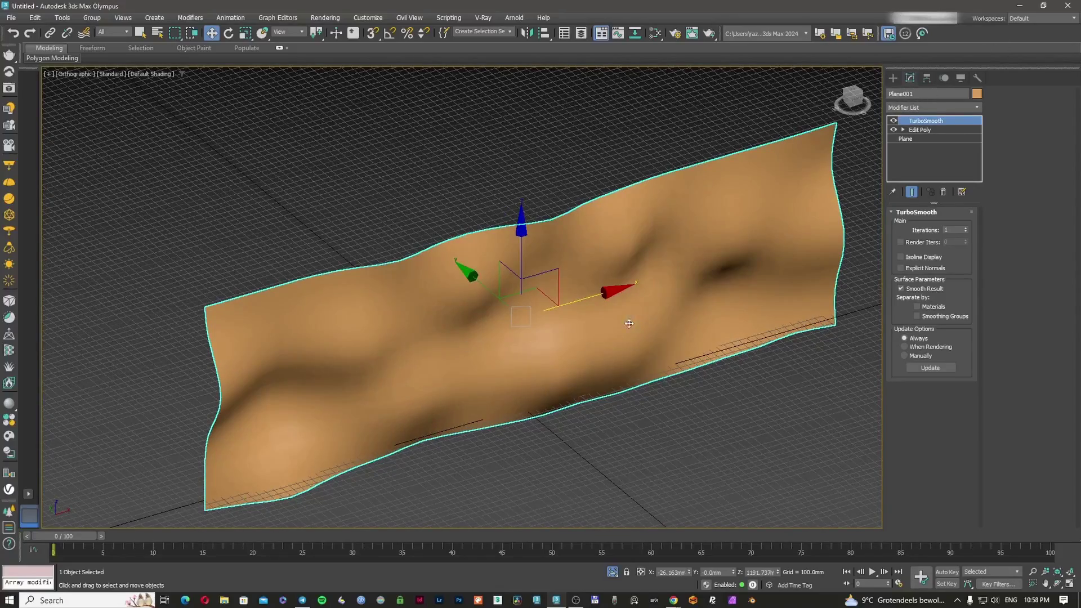
mouse_move(714, 293)
alt+middle_down()
mouse_move(494, 302)
mouse_move(498, 281)
mouse_move(612, 299)
mouse_move(593, 315)
mouse_move(505, 289)
mouse_move(463, 299)
mouse_move(444, 275)
mouse_move(572, 304)
alt+middle_up()
key(F3)
key(F3)
key(F3)
Unhide all objects and move the wavy plane back along Y by about 98 mm, deeper into the slats.
right_click(572, 302)
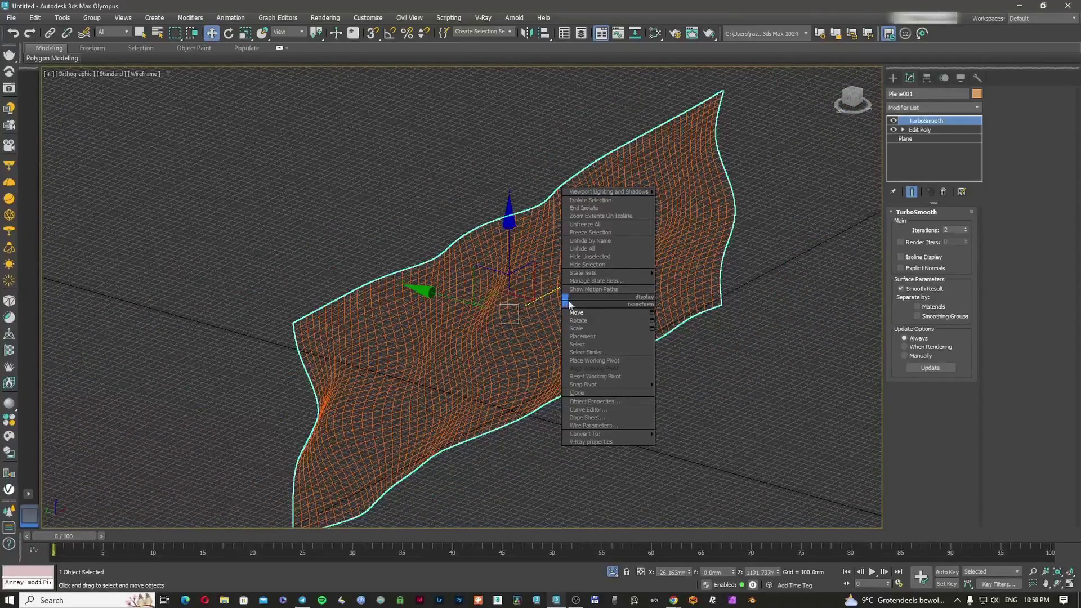
click(576, 253)
alt+middle_drag(576, 260, 579, 243)
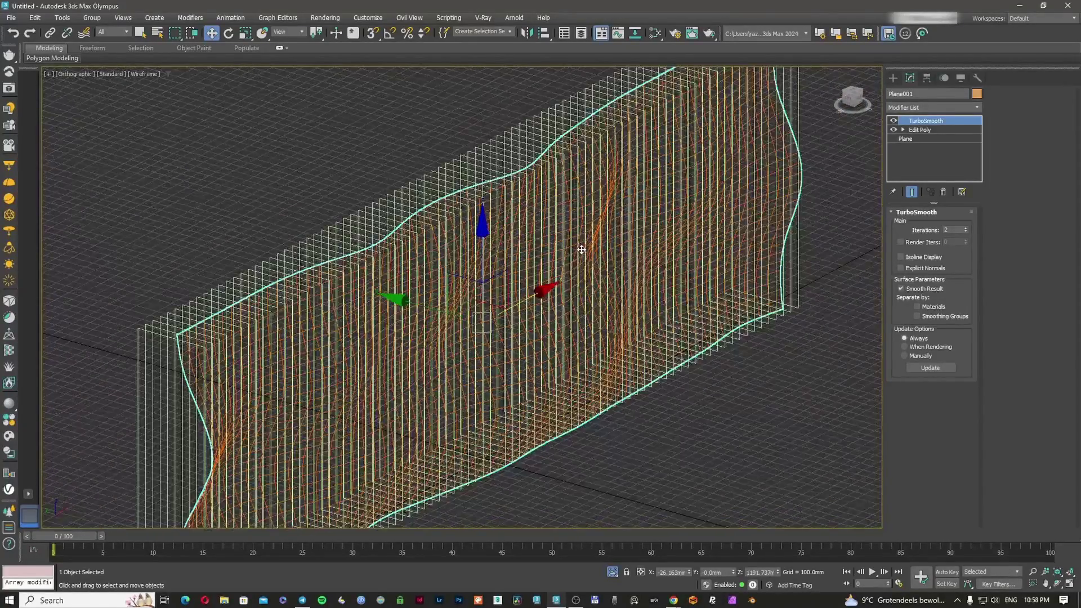
key(t)
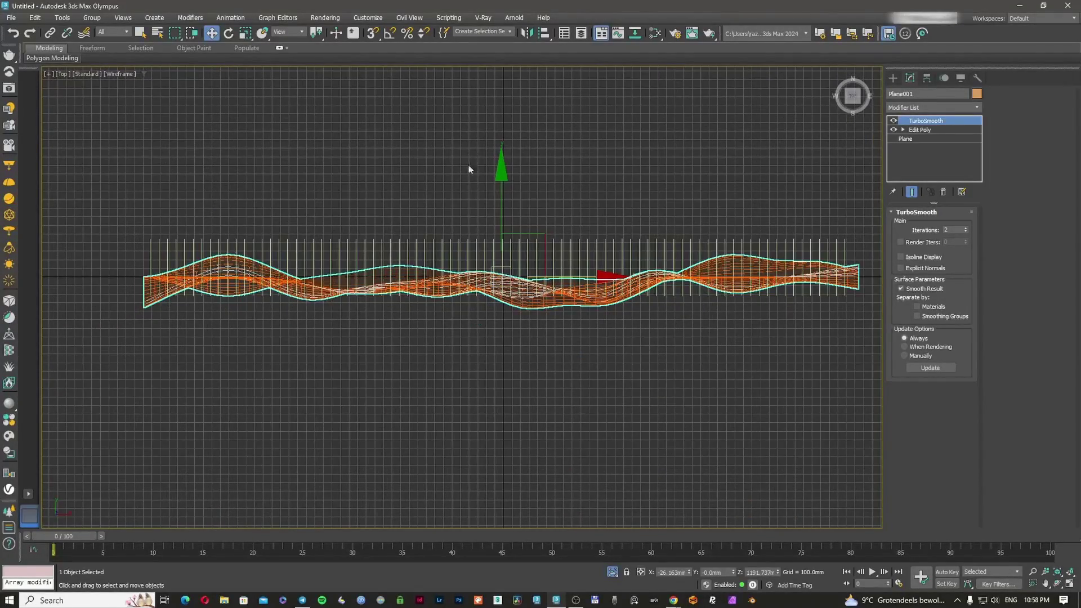
drag(500, 209, 505, 201)
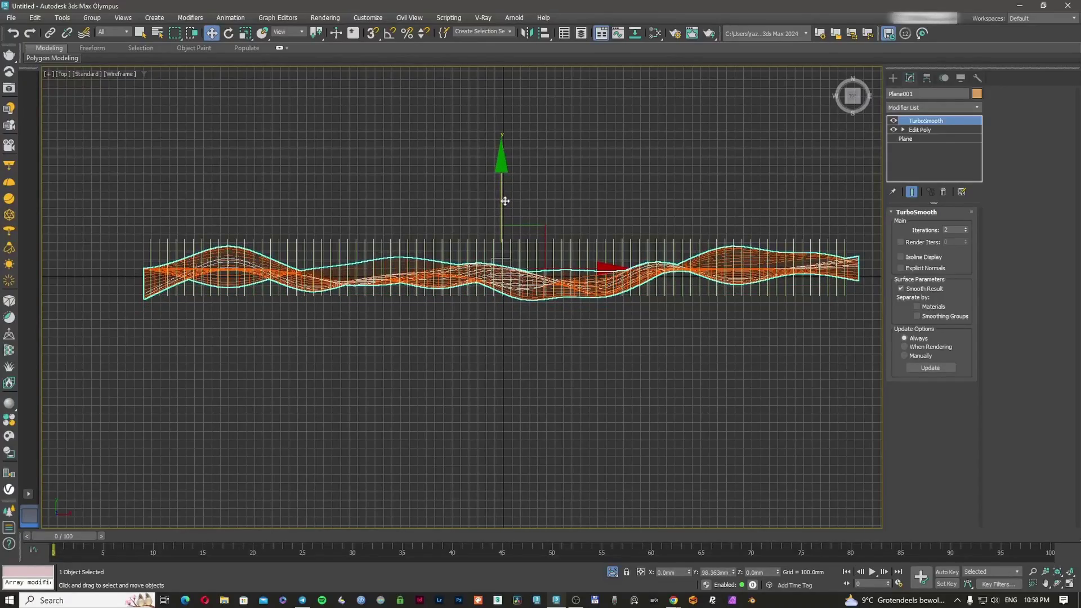
mouse_move(505, 201)
alt+middle_down()
mouse_move(495, 257)
mouse_move(505, 249)
alt+middle_up()
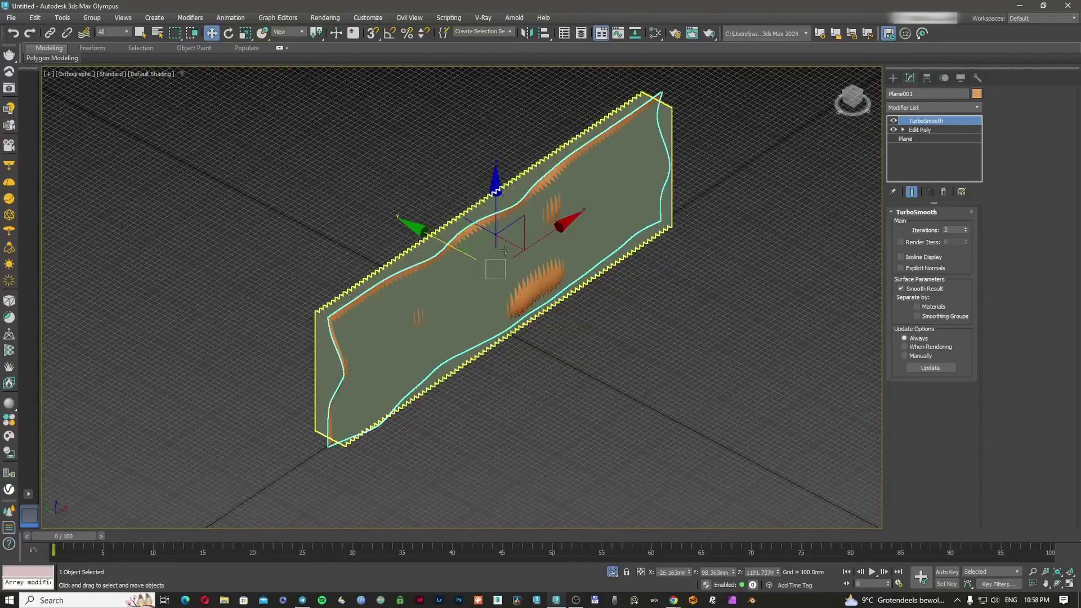
Add a Shell modifier to the wavy plane with an outer amount of about 582 mm.
click(928, 106)
text(sh)
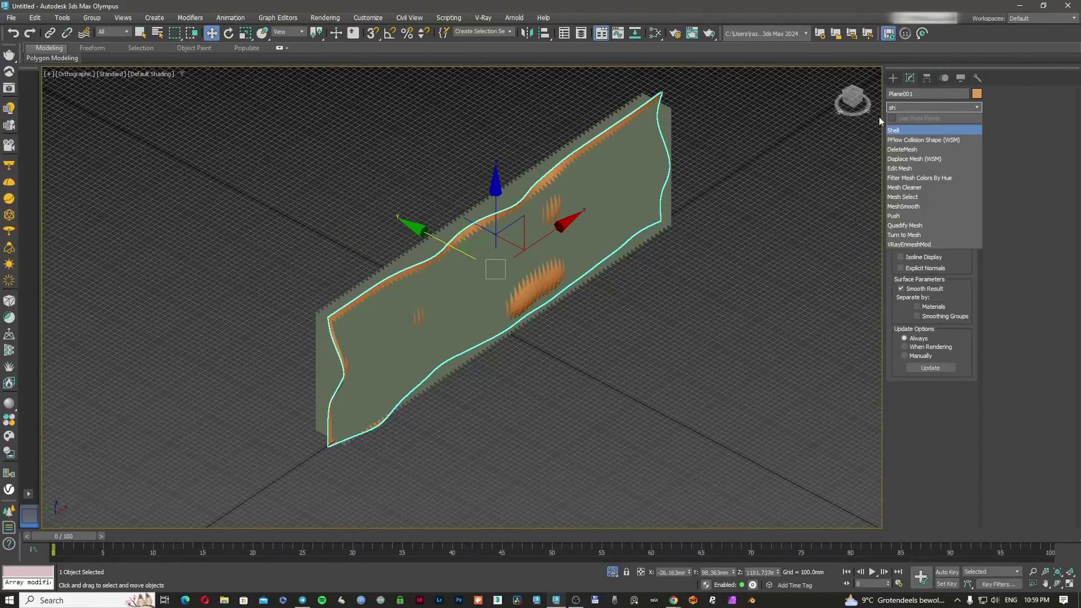
key(Return)
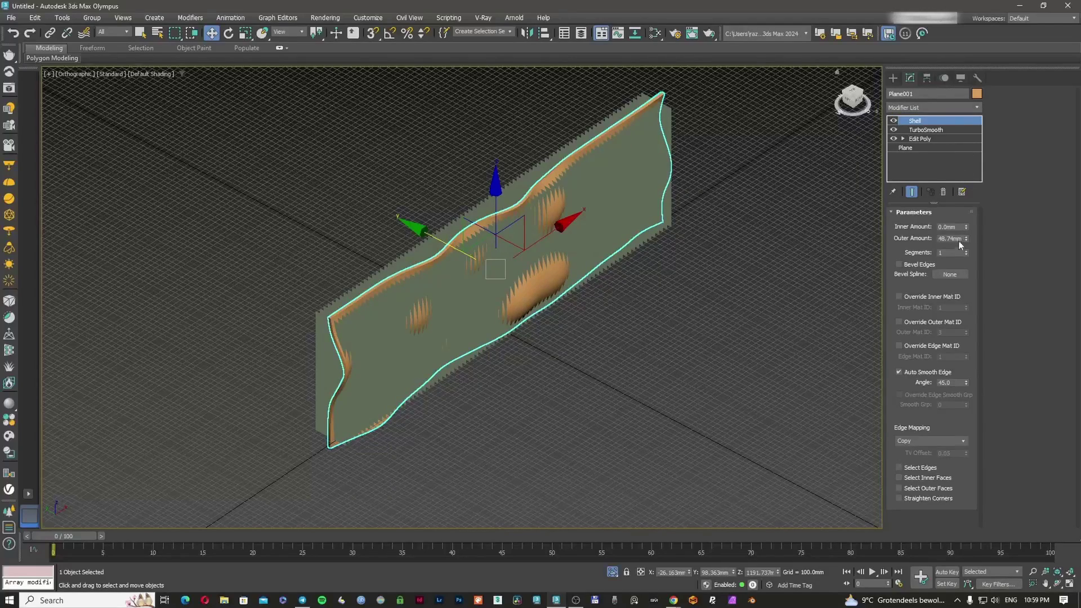
text(1000)
key(Return)
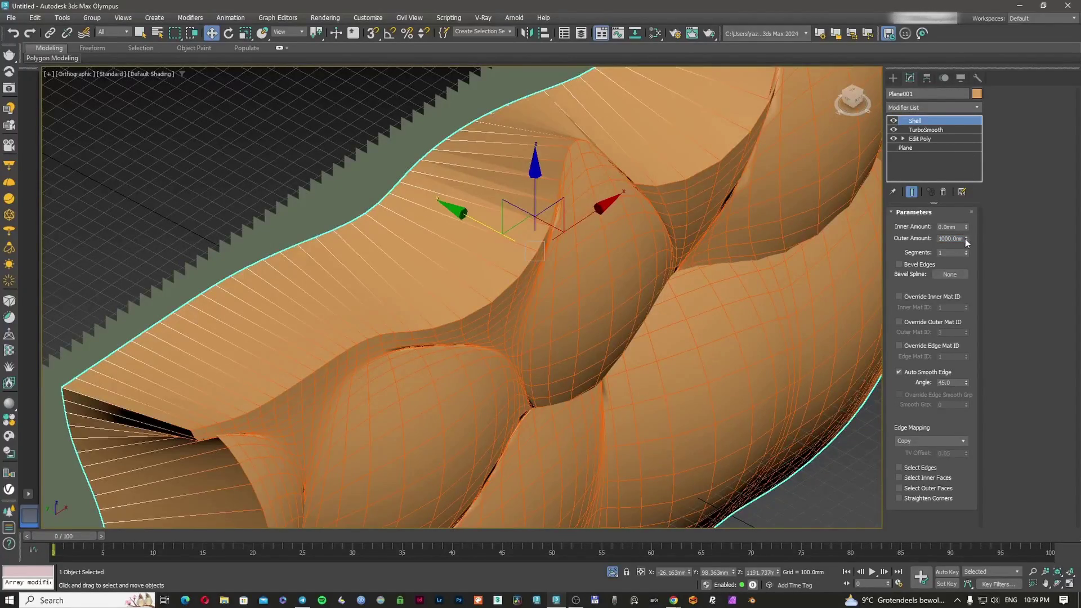
drag(967, 239, 644, 279)
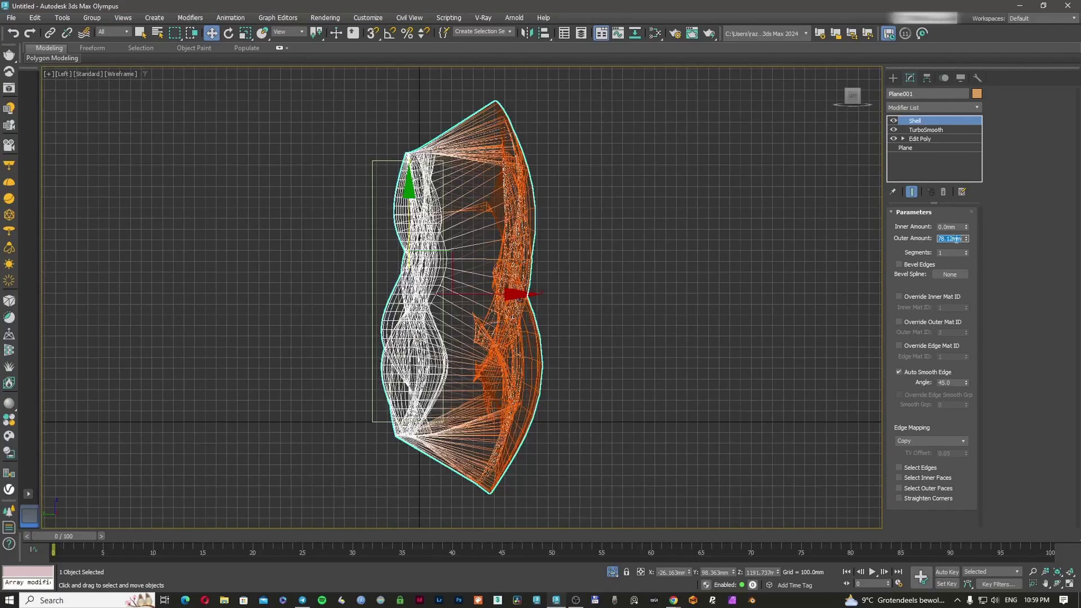
key(Return)
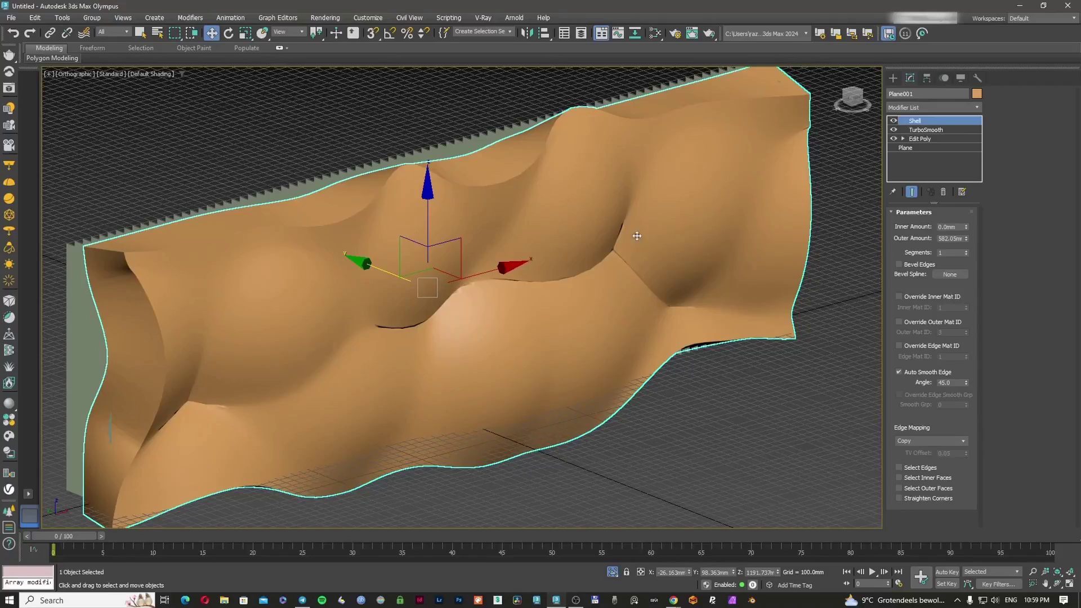
Enable Straighten Corners on the plane's Shell modifier and check the shape in wireframe and shaded display.
key(F3)
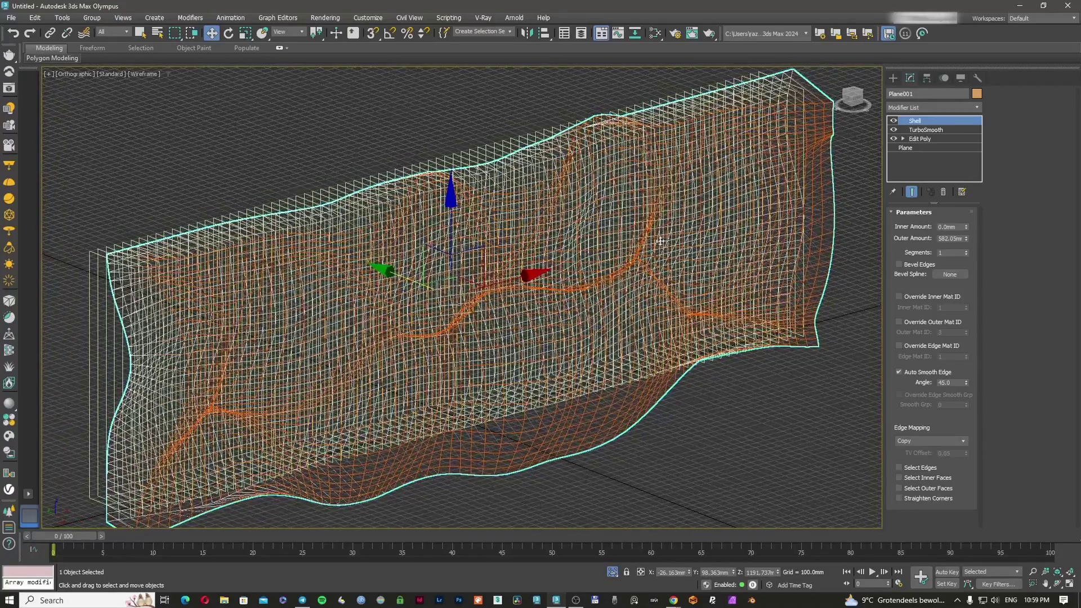
scroll(660, 241, down, 3)
alt+middle_drag(660, 240, 687, 242)
key(F3)
click(908, 498)
alt+middle_drag(627, 336, 659, 335)
key(F3)
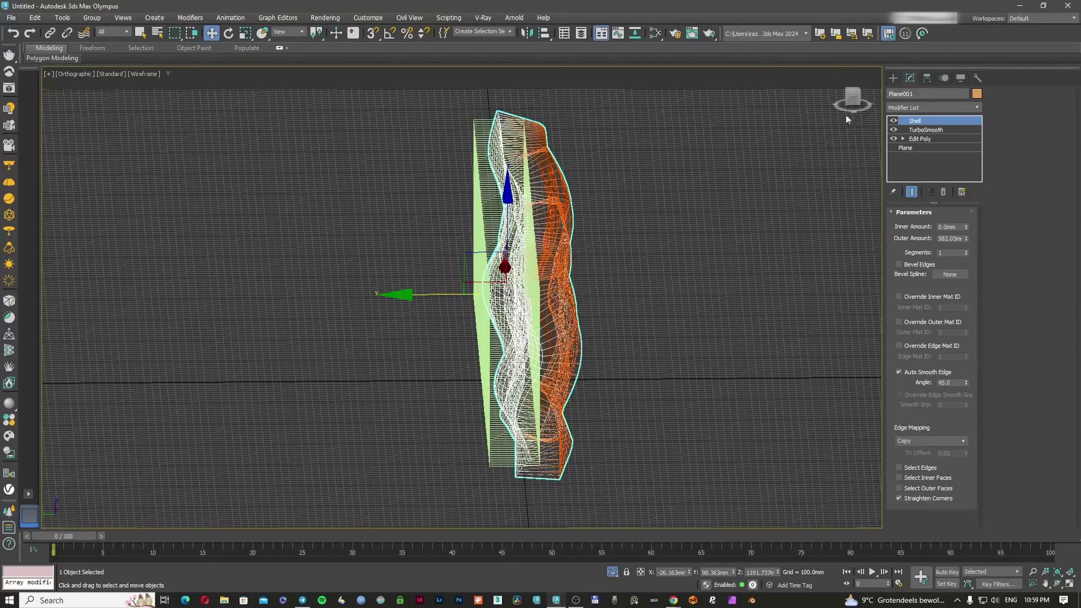
Select the arrayed slats and add a Boolean modifier on top of their Array modifier.
click(891, 78)
click(483, 163)
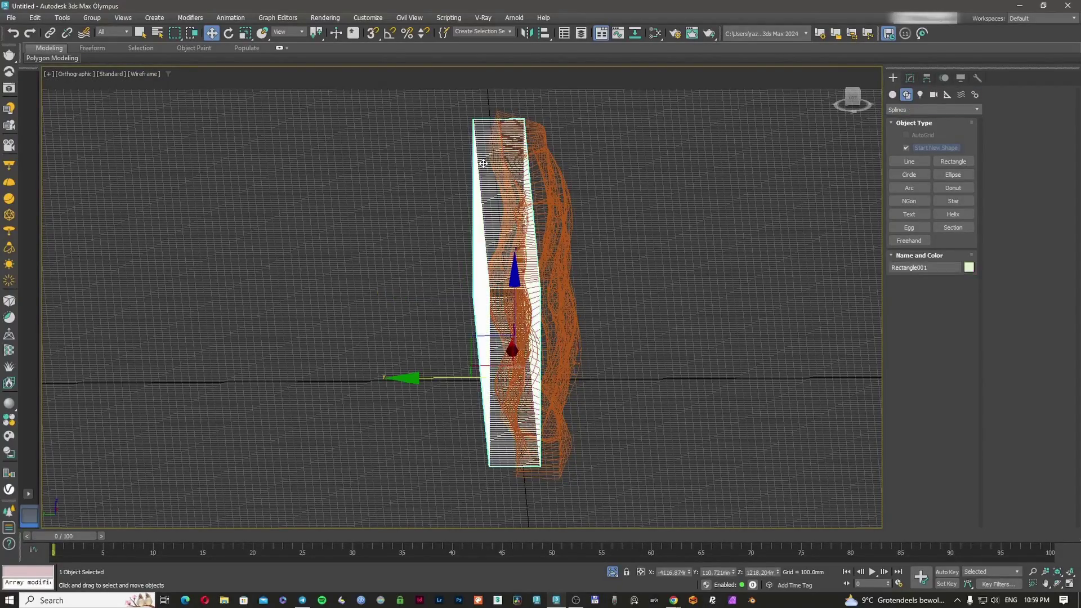
key(F3)
alt+middle_drag(501, 193, 441, 243)
scroll(500, 209, up, 3)
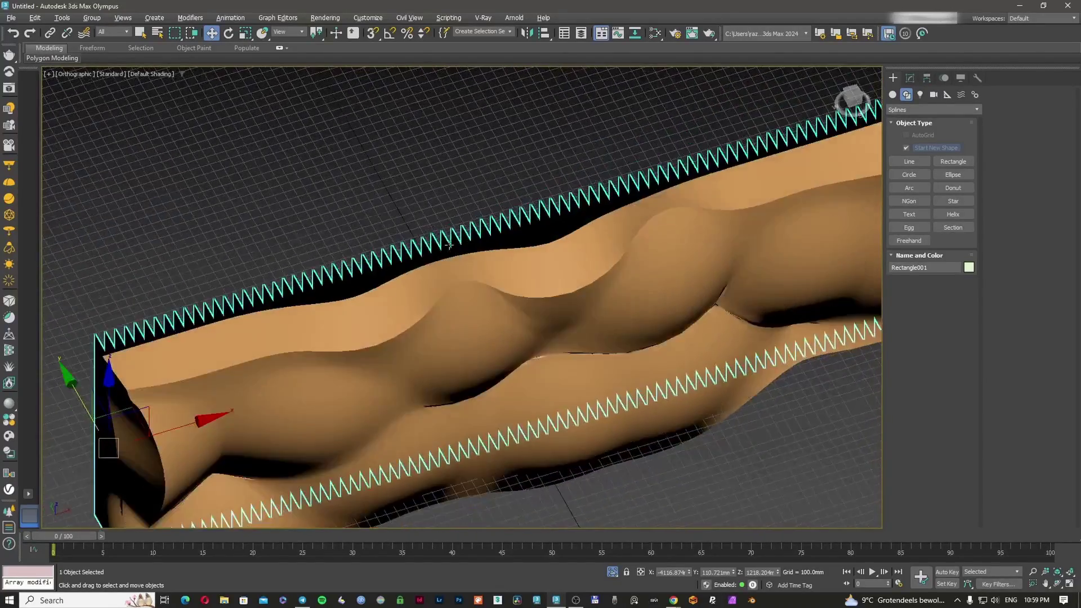
scroll(441, 243, up, 4)
key(F3)
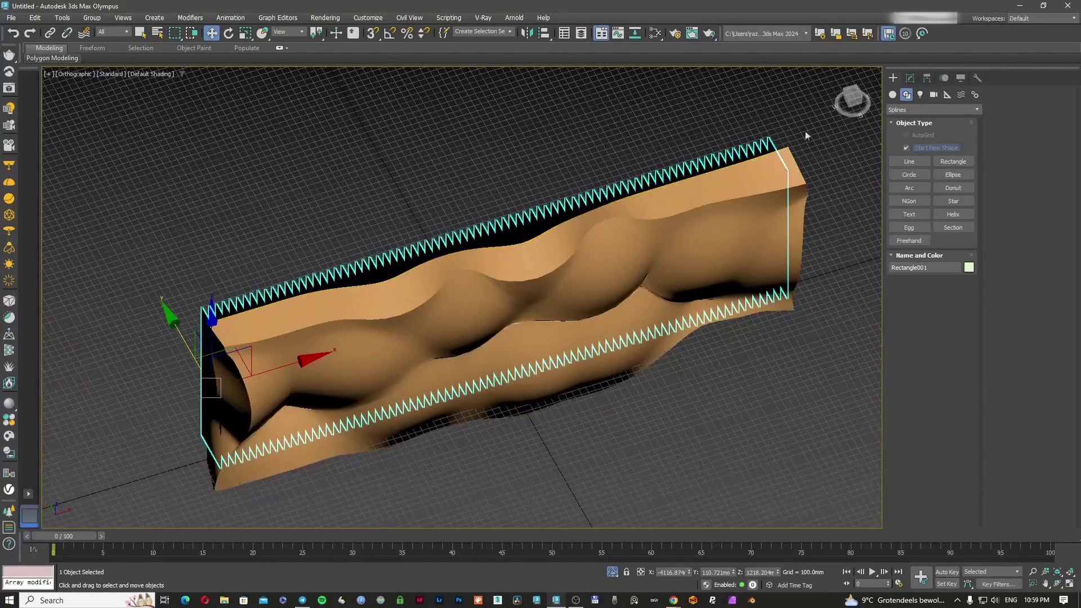
click(910, 78)
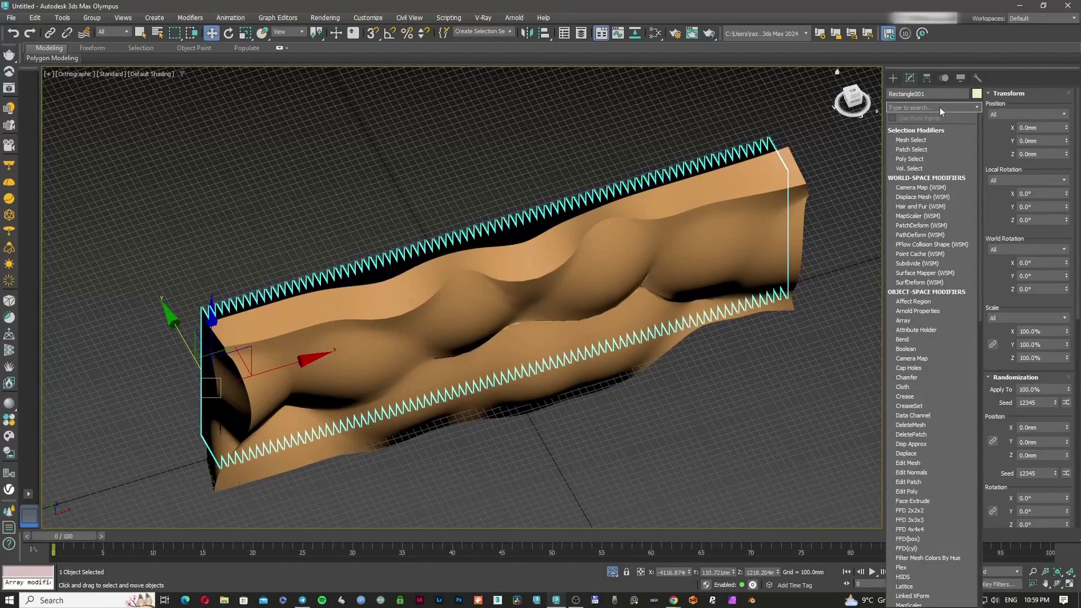
click(941, 107)
text(bo)
key(Return)
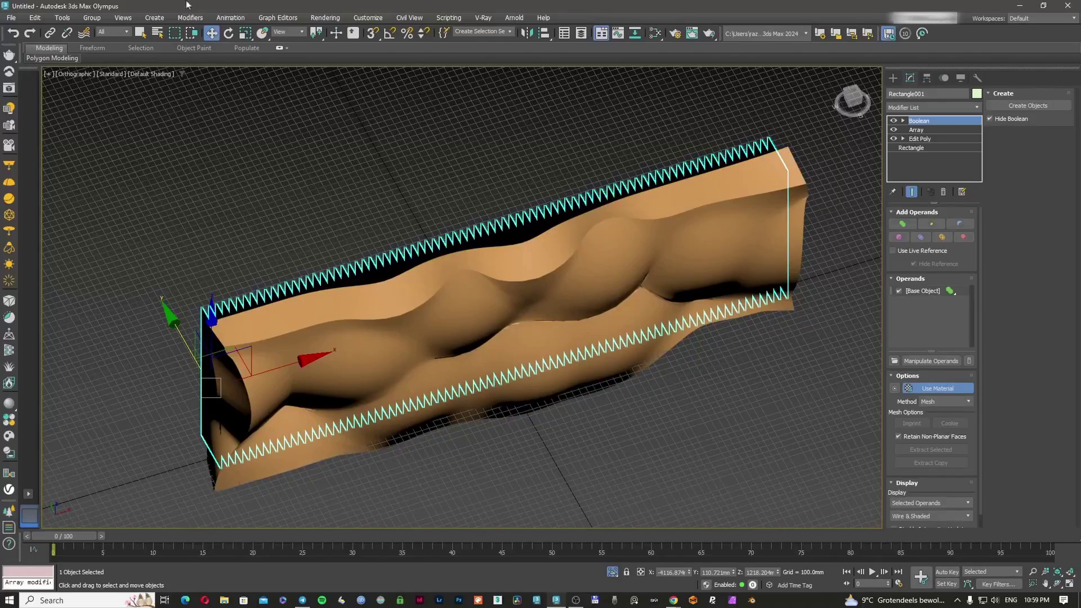
Subtract the shelled wavy plane from the slats as a Boolean operand and inspect the cut slats in wireframe.
middle_drag(767, 235, 717, 244)
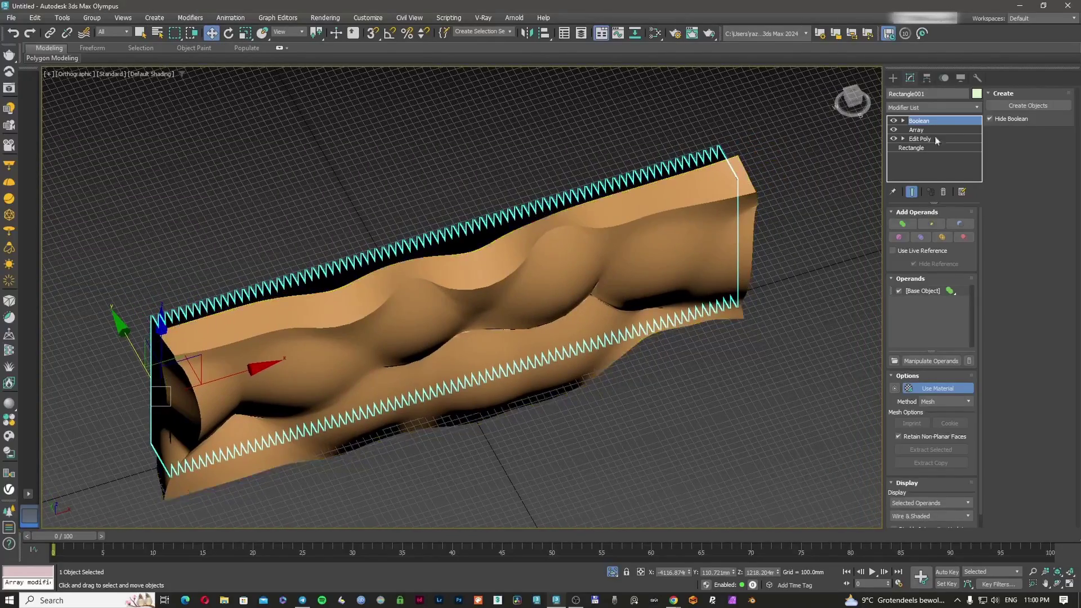
scroll(757, 229, up, 5)
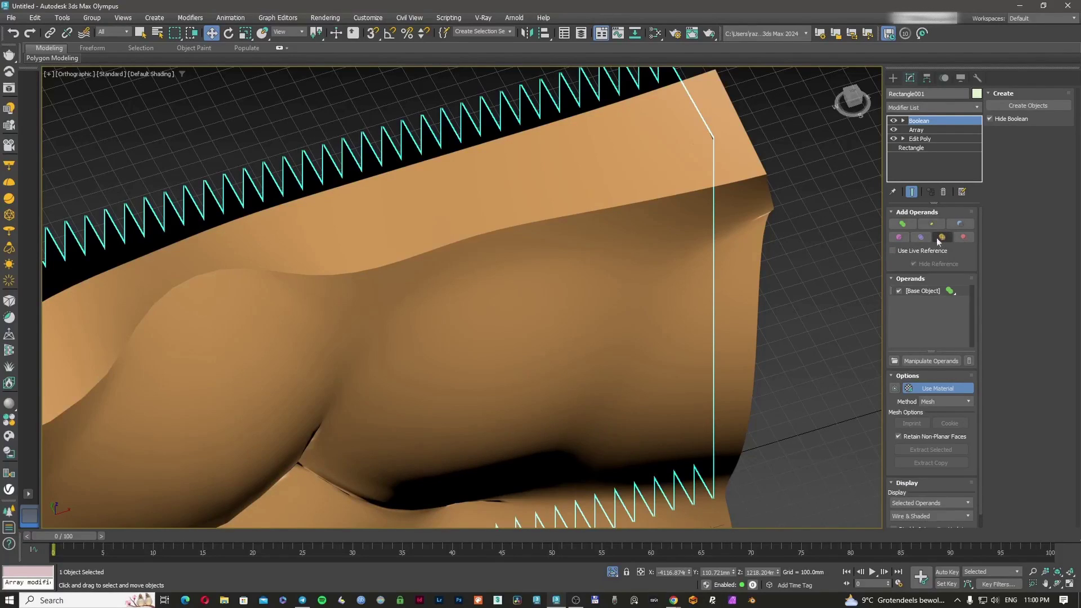
click(962, 224)
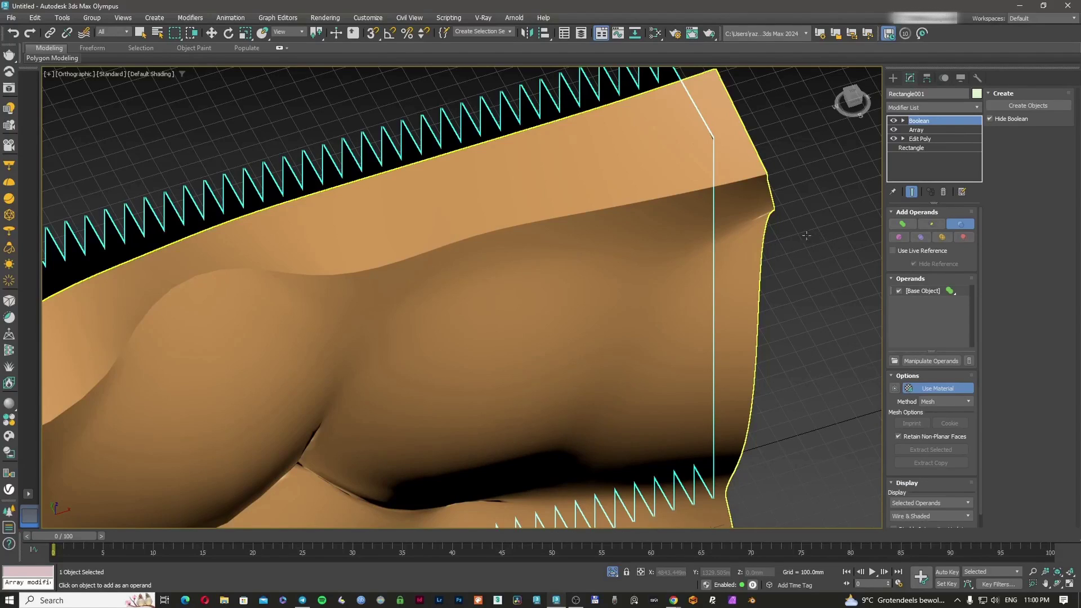
click(741, 234)
mouse_move(741, 234)
alt+middle_down()
mouse_move(599, 302)
mouse_move(536, 318)
mouse_move(507, 302)
mouse_move(401, 309)
mouse_move(420, 265)
alt+middle_up()
key(F3)
scroll(380, 184, up, 5)
middle_drag(328, 255, 312, 287)
scroll(320, 281, down, 6)
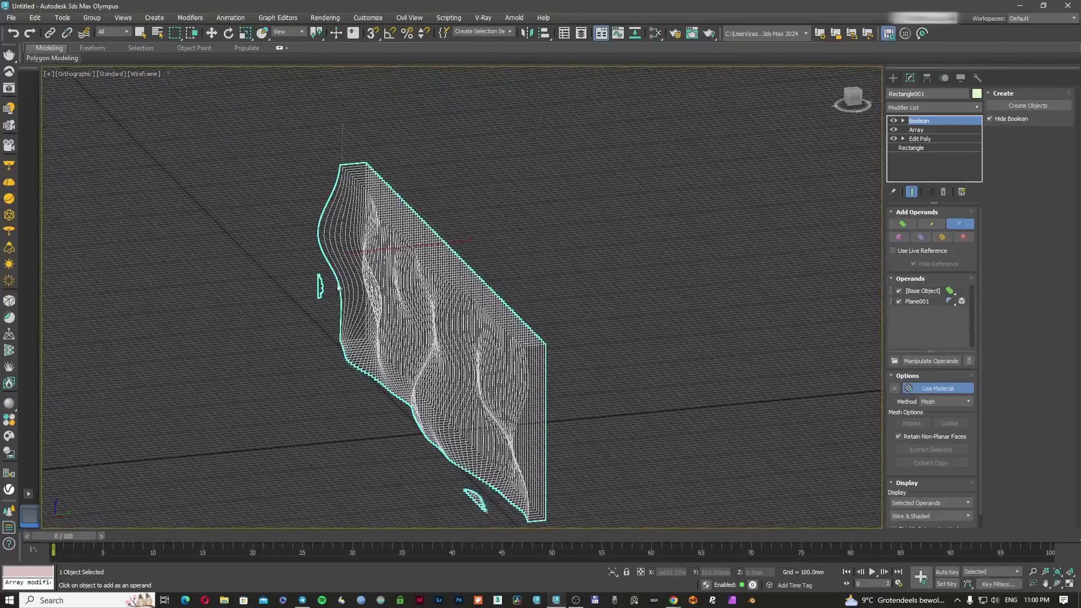
middle_drag(385, 394, 646, 315)
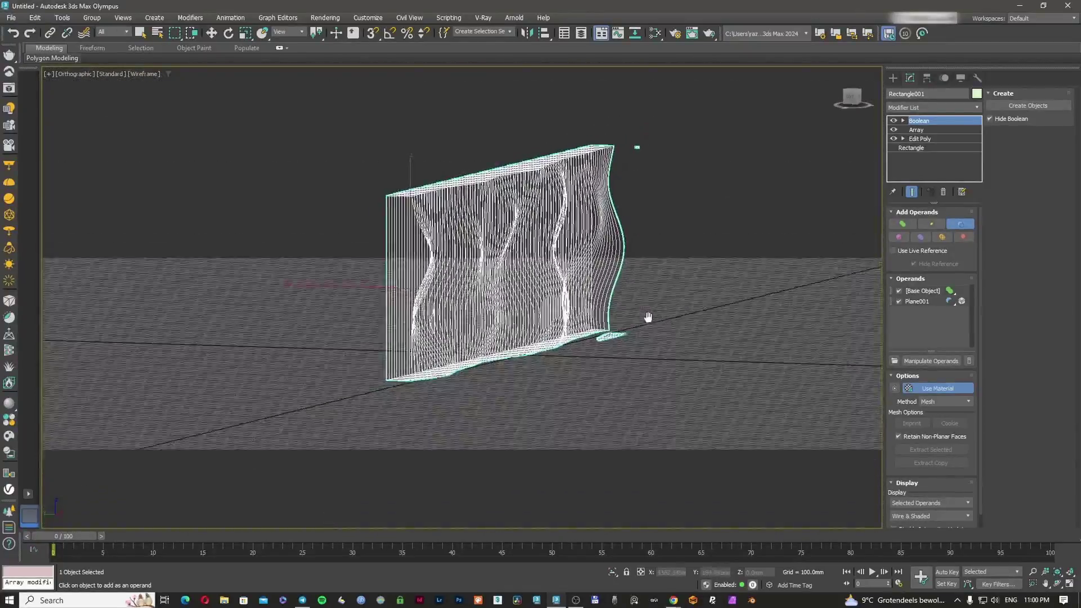
Add an Edit Poly modifier on top of the slats' Boolean modifier.
scroll(609, 338, up, 5)
scroll(603, 340, up, 6)
scroll(580, 341, down, 5)
alt+middle_drag(579, 340, 584, 361)
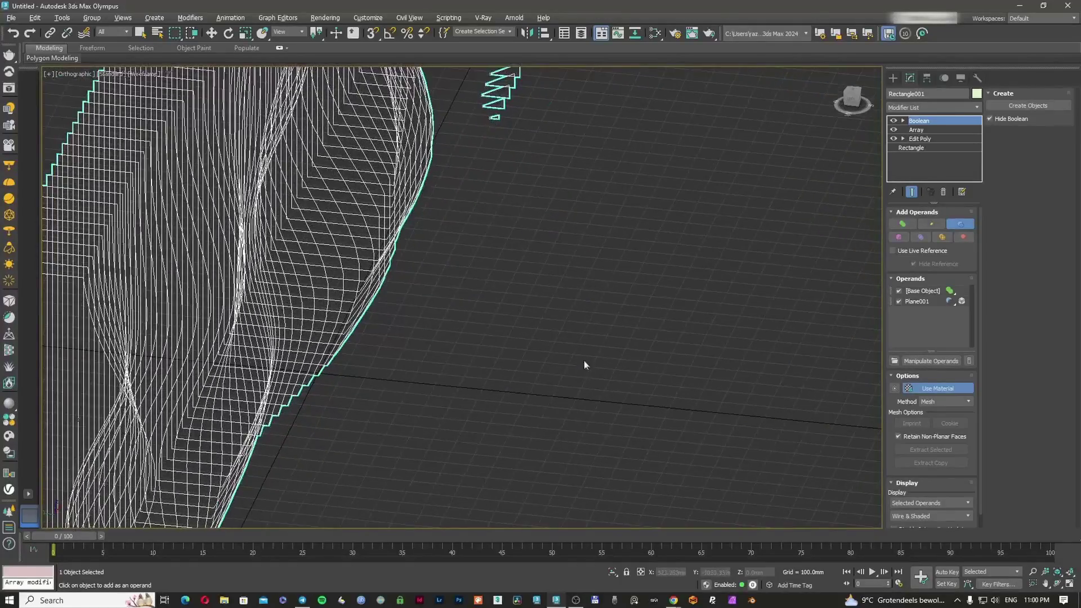
middle_drag(600, 212, 591, 352)
click(931, 106)
text(e)
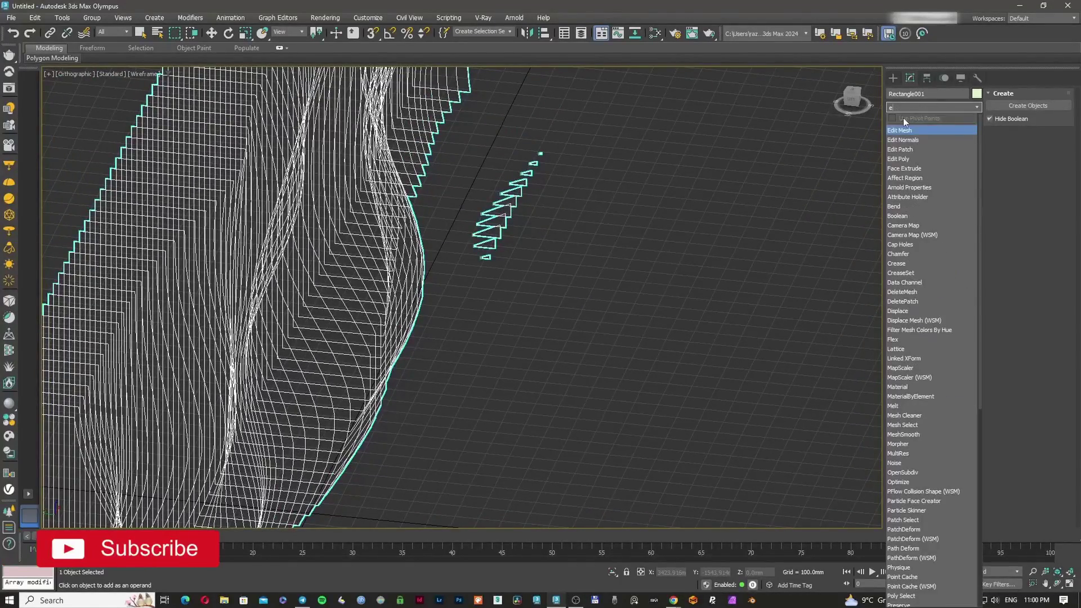
click(900, 159)
Delete the row of small stray triangular elements left beside the cut slats, working at Element level.
alt+middle_drag(597, 242, 586, 235)
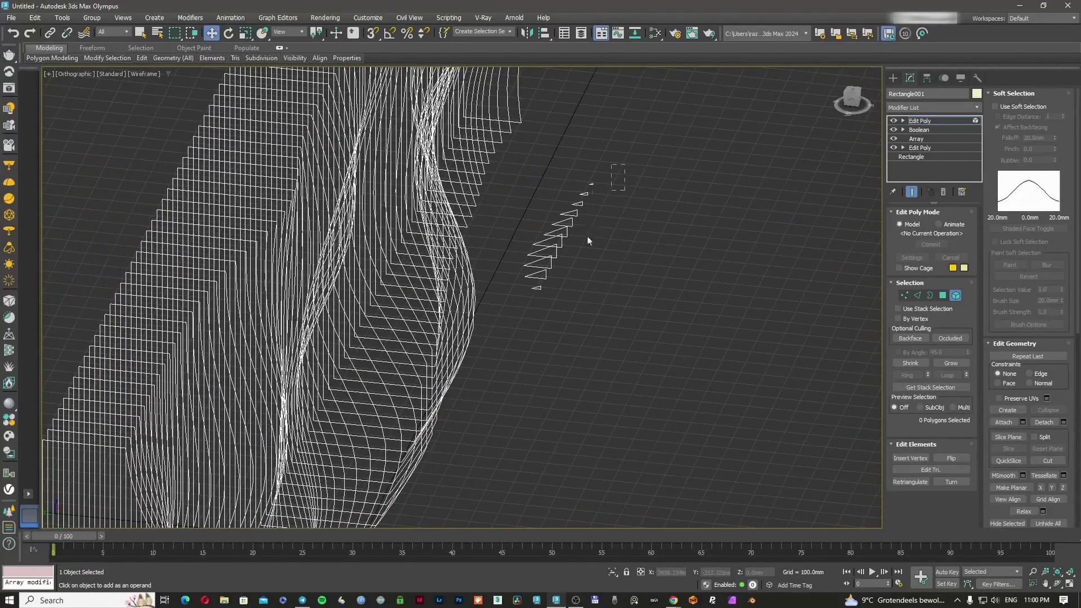
drag(538, 320, 533, 319)
key(Delete)
middle_drag(556, 135, 583, 343)
scroll(583, 343, down, 3)
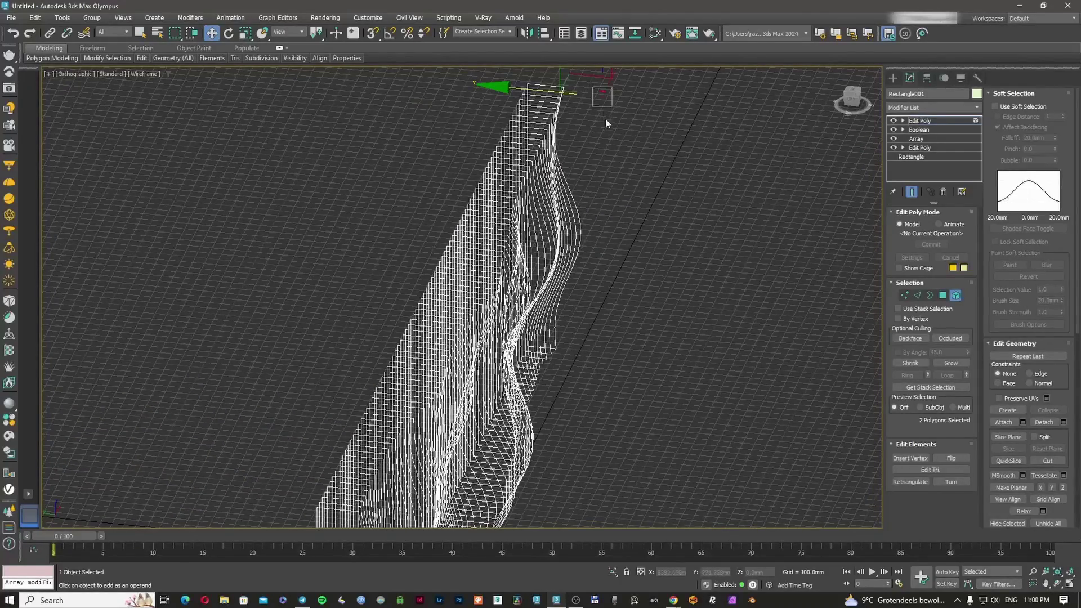
Delete the remaining loose fragment beside the far end of the slats and leave Element level.
click(607, 141)
alt+middle_drag(608, 161, 507, 247)
scroll(507, 248, up, 3)
click(586, 315)
middle_drag(381, 285, 547, 420)
scroll(362, 207, up, 5)
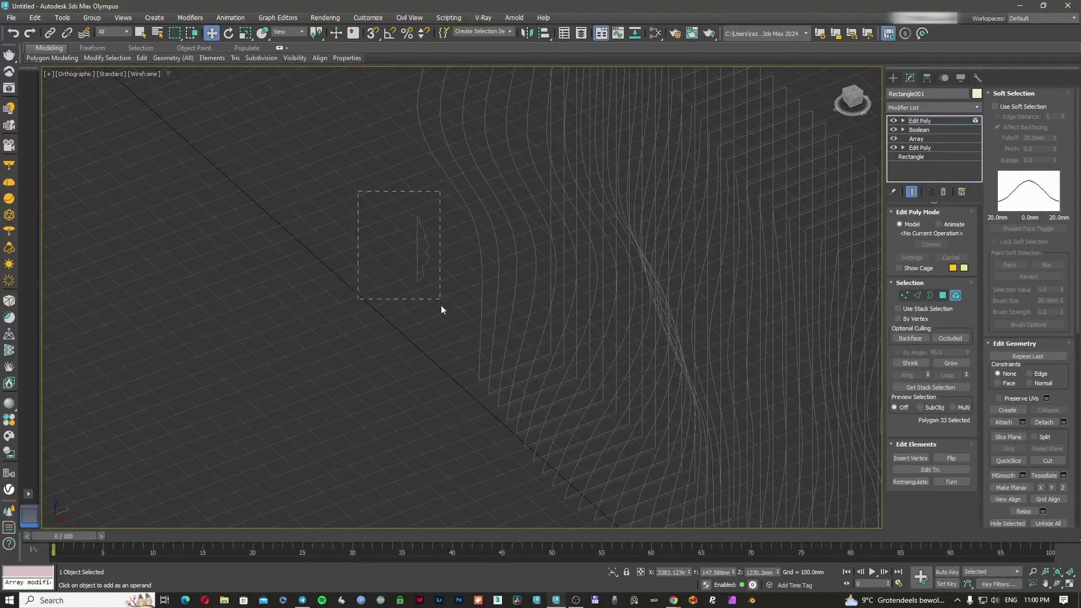
drag(441, 305, 444, 308)
key(Delete)
middle_drag(874, 259, 779, 276)
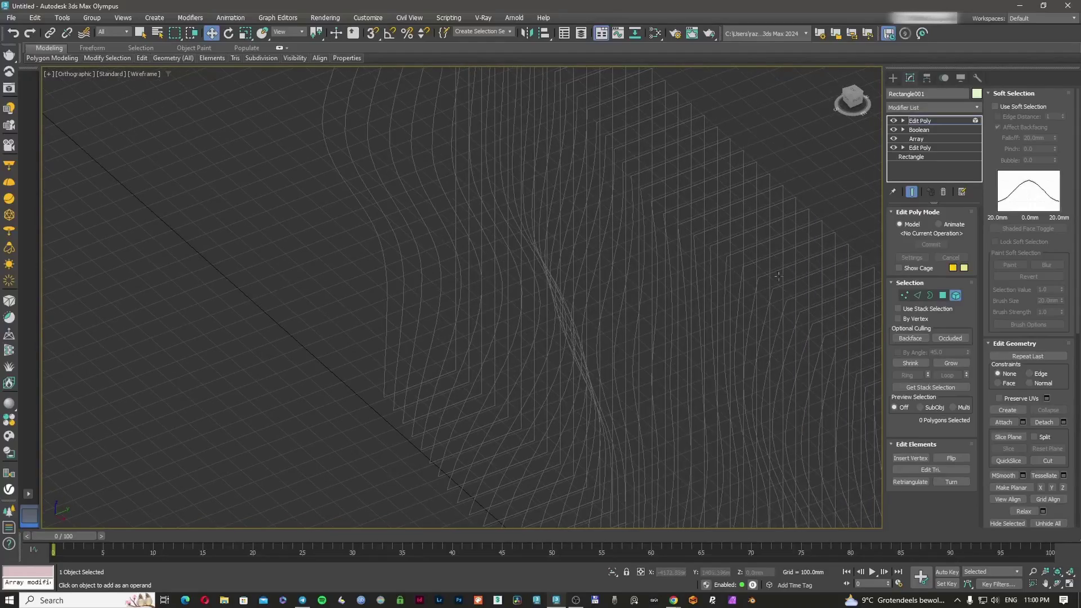
click(956, 294)
Add a Retopology modifier above the Edit Poly and compute the slats' mesh with a face count of 15000.
key(F3)
scroll(620, 289, down, 5)
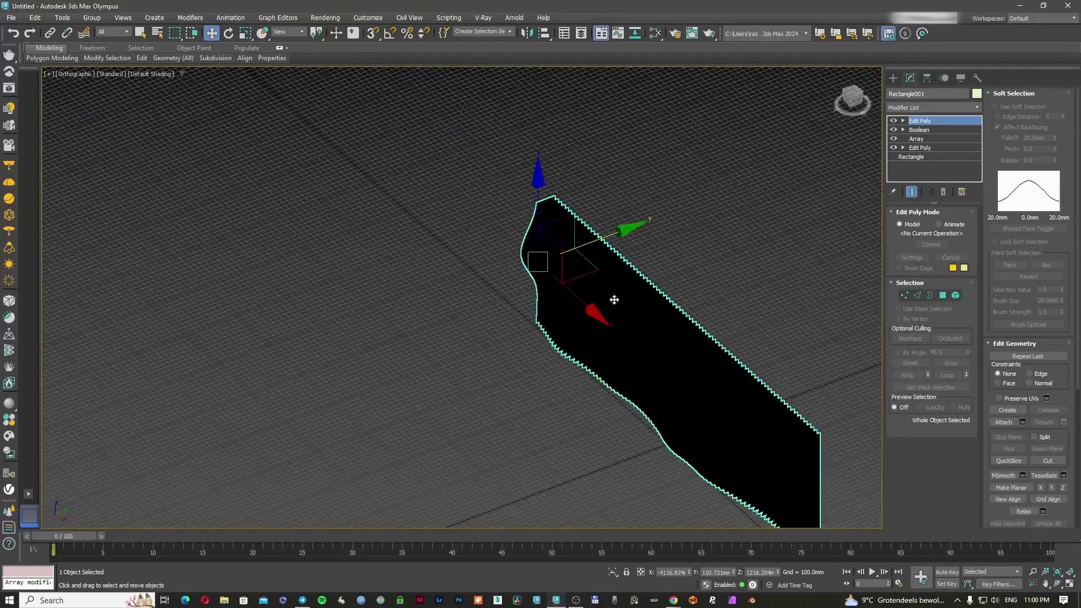
alt+middle_drag(615, 298, 723, 297)
key(F3)
click(925, 107)
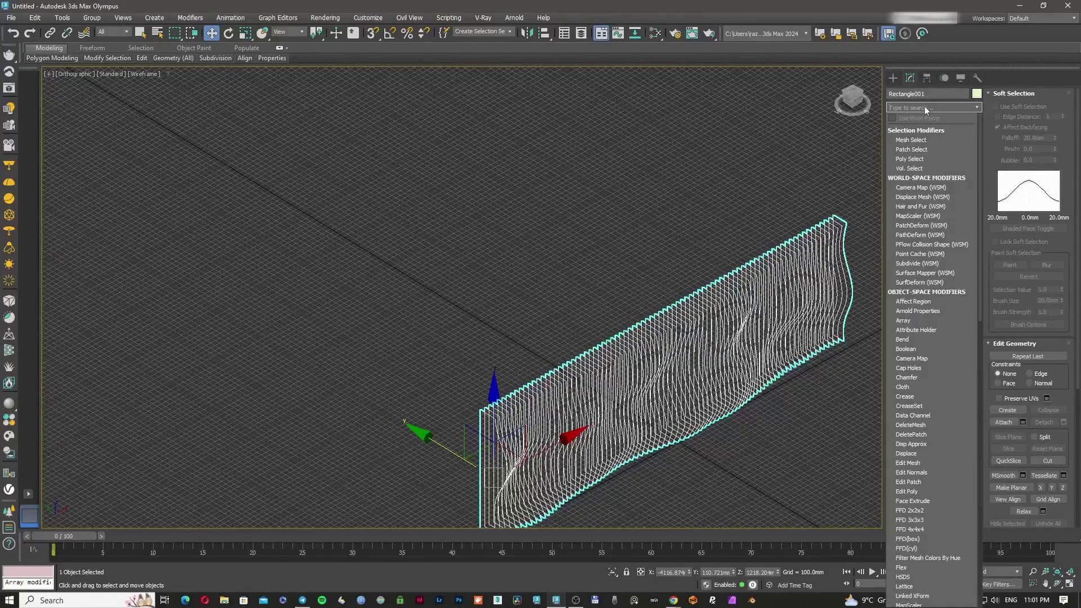
text(re)
click(910, 140)
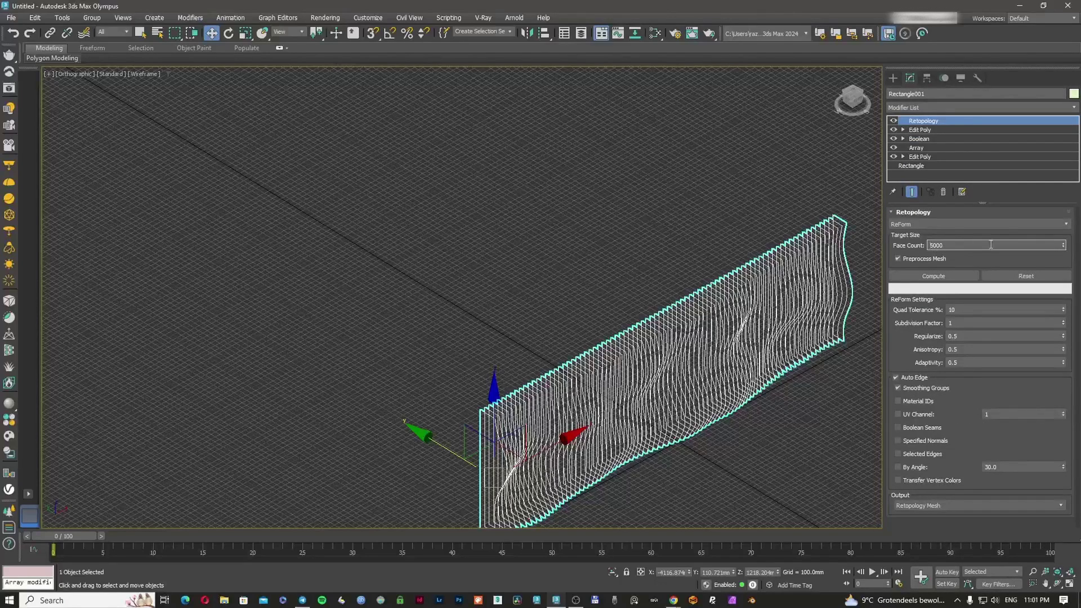
click(957, 276)
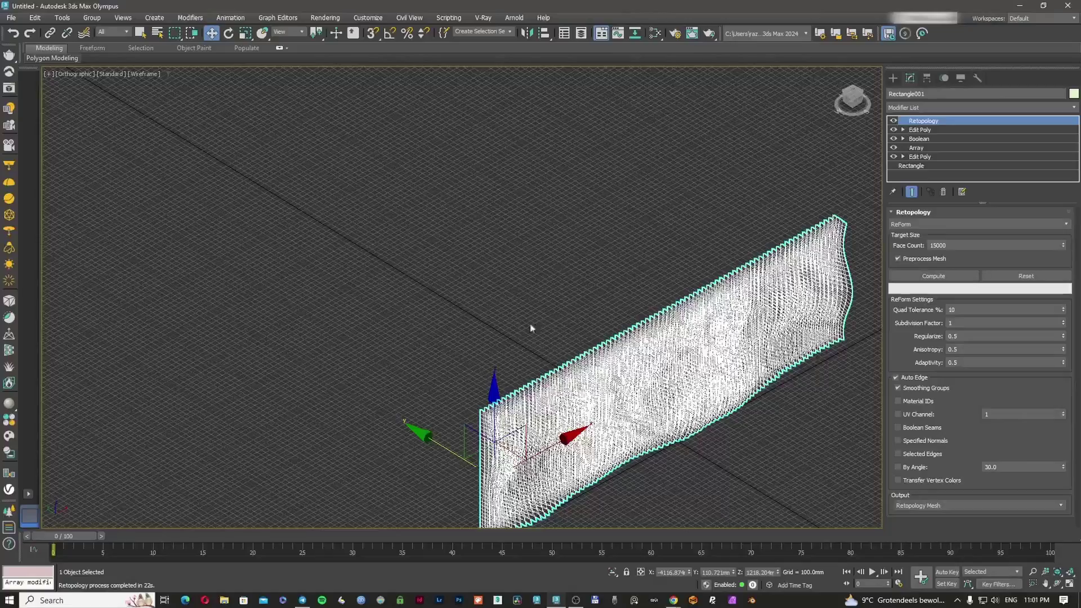
Examine the retopologized slats up close in shaded and wireframe display.
scroll(530, 328, up, 3)
key(F3)
scroll(516, 338, up, 6)
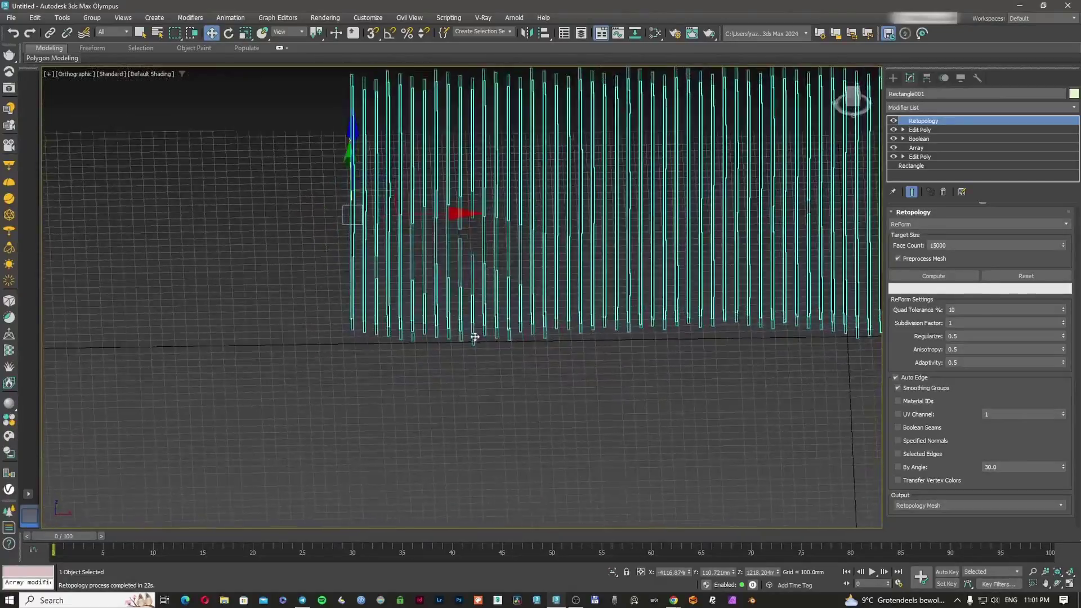
alt+middle_drag(475, 337, 520, 322)
key(F3)
scroll(519, 321, up, 6)
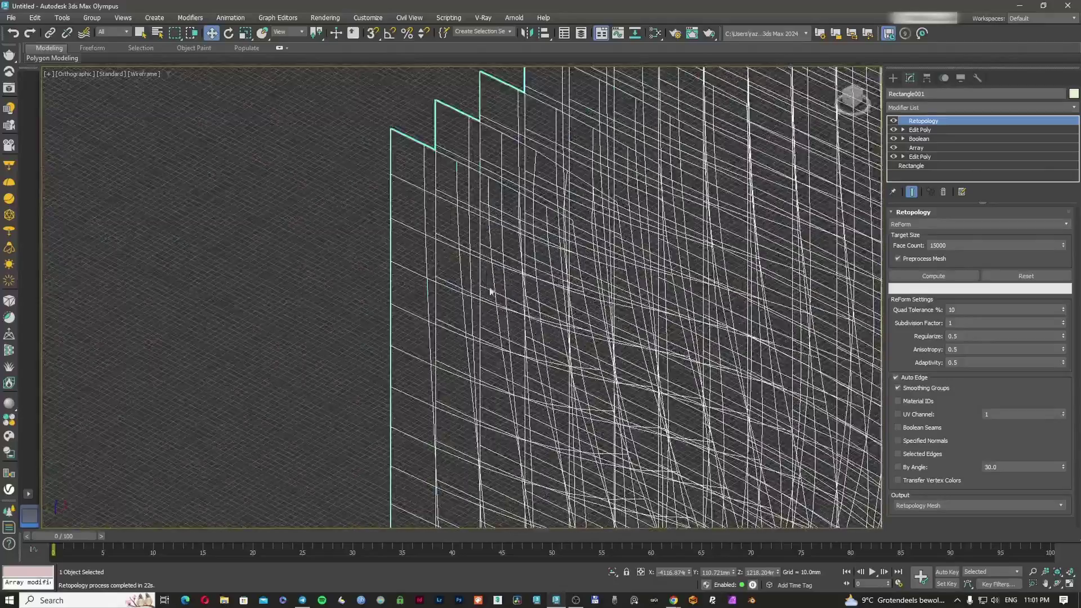
scroll(490, 291, up, 2)
scroll(478, 277, down, 8)
key(F3)
key(F3)
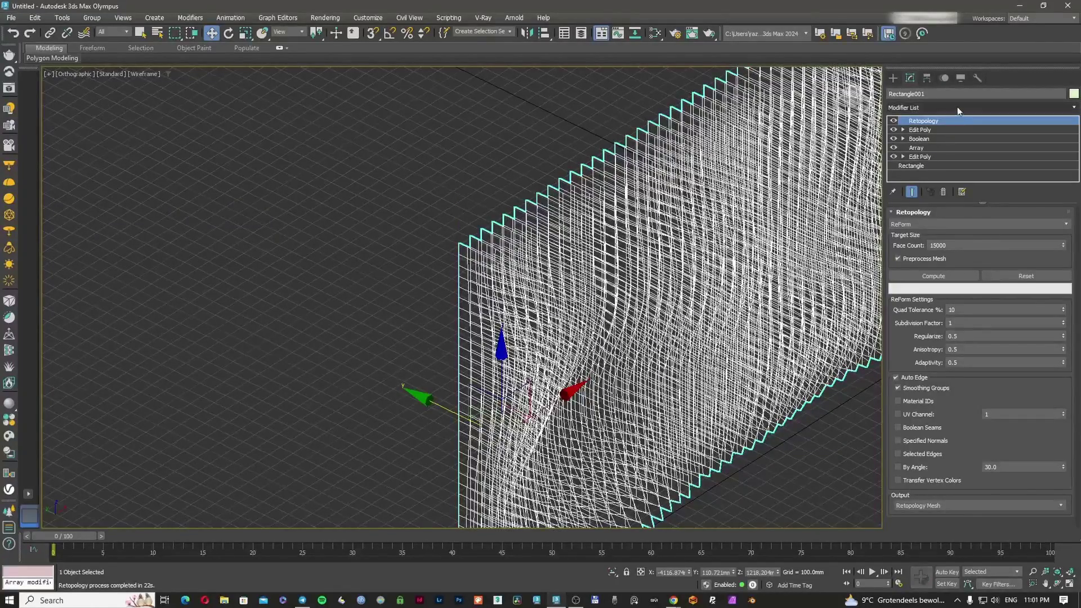
Add a Shell modifier above the Retopology with an outer amount of 20 mm.
click(955, 107)
text(sh)
key(Return)
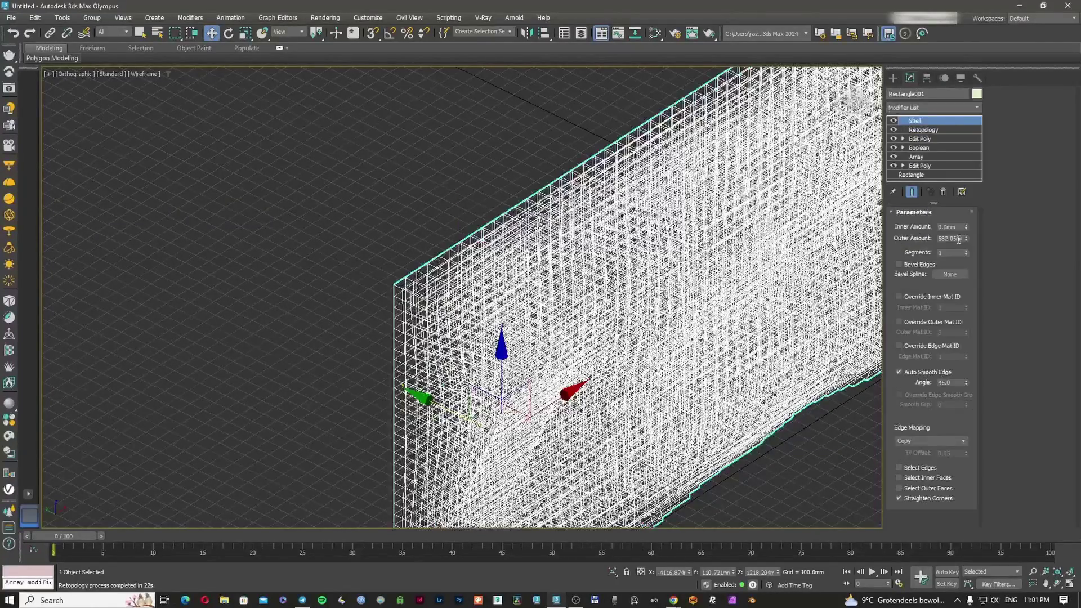
double_click(959, 240)
key(Return)
Check the thickness and spacing of the shelled slats from both ends in shaded and wireframe display.
key(F3)
mouse_move(714, 254)
middle_down()
mouse_move(685, 276)
mouse_move(565, 272)
mouse_move(510, 245)
mouse_move(456, 274)
mouse_move(511, 283)
middle_up()
scroll(686, 275, down, 3)
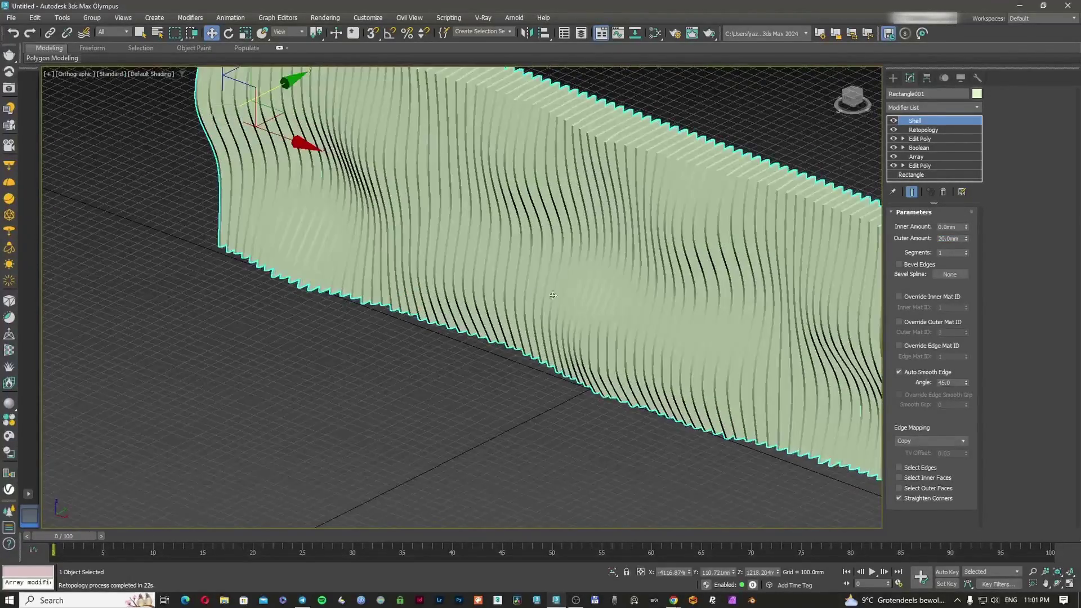
scroll(646, 413, up, 11)
key(F3)
scroll(647, 412, down, 12)
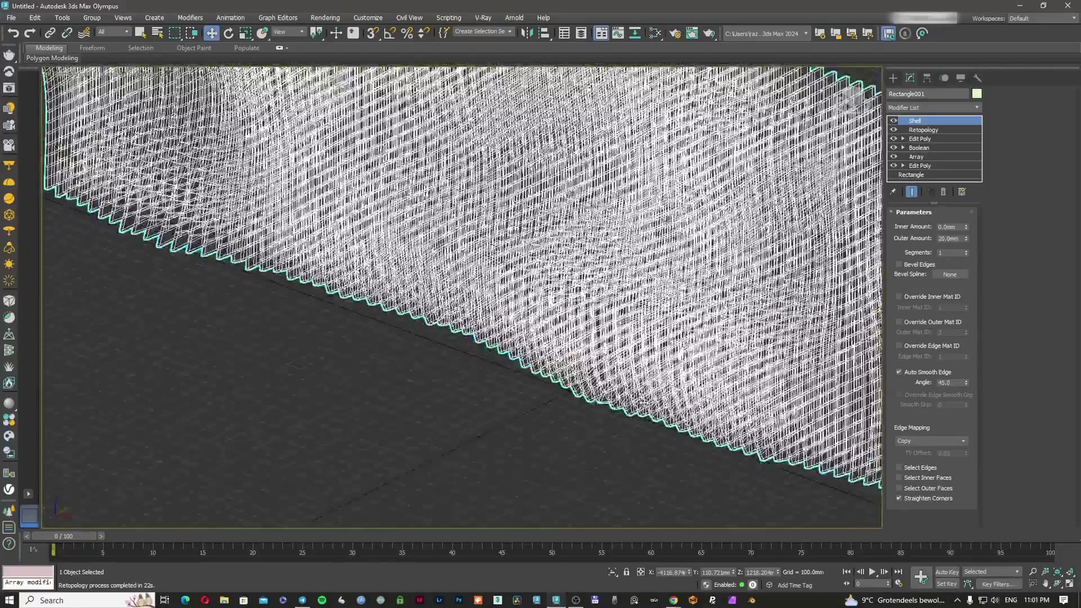
key(F3)
mouse_move(552, 372)
alt+middle_down()
mouse_move(589, 318)
mouse_move(641, 349)
alt+middle_up()
scroll(641, 349, up, 15)
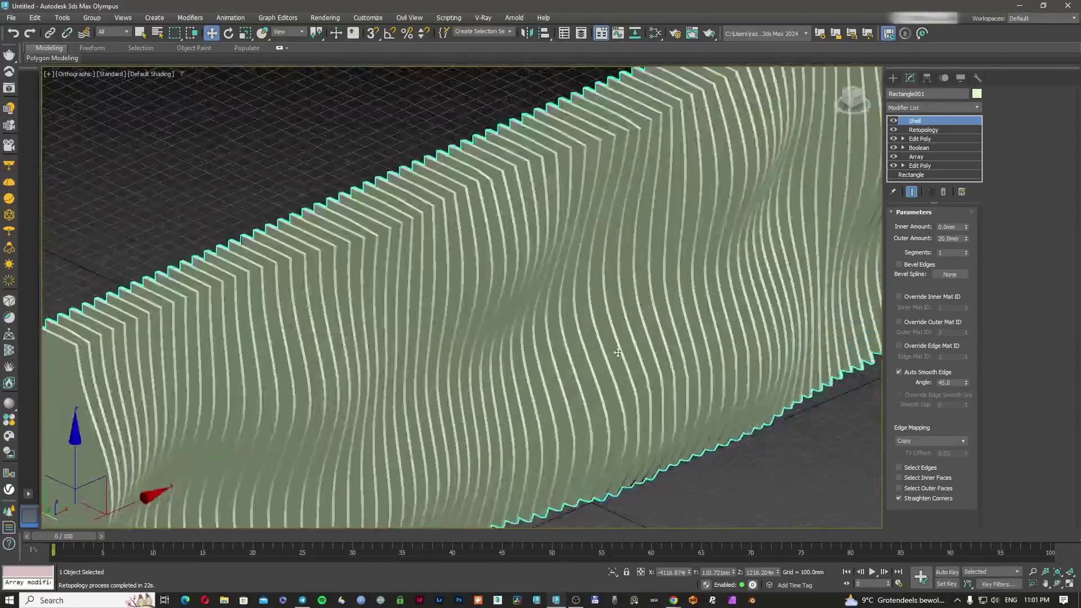
Turn on edged faces and examine the polygon flow along the curved slat edges up close.
key(F4)
scroll(620, 315, down, 6)
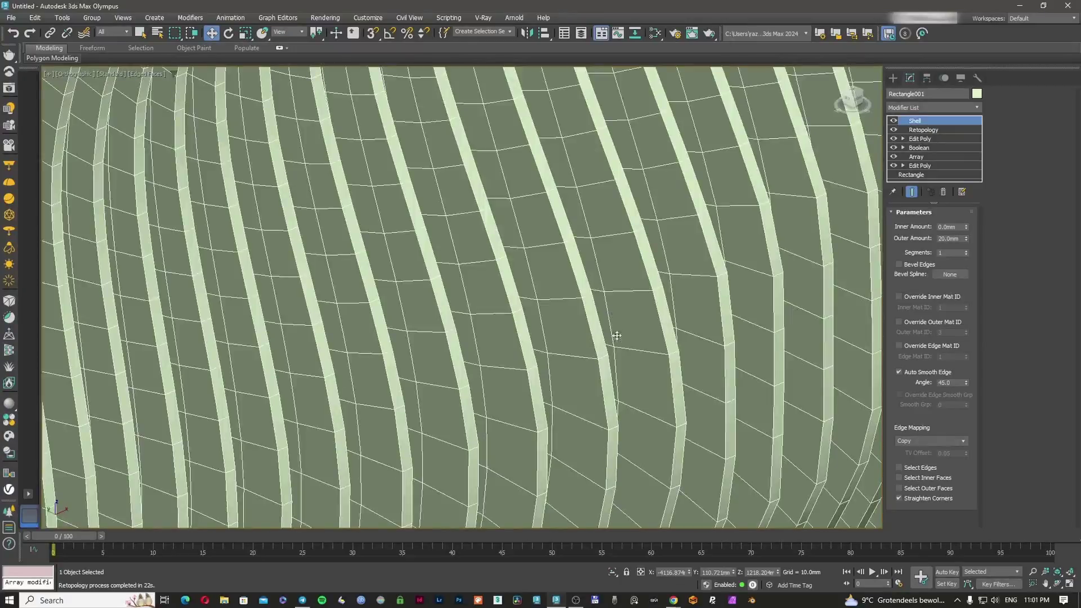
scroll(637, 299, up, 9)
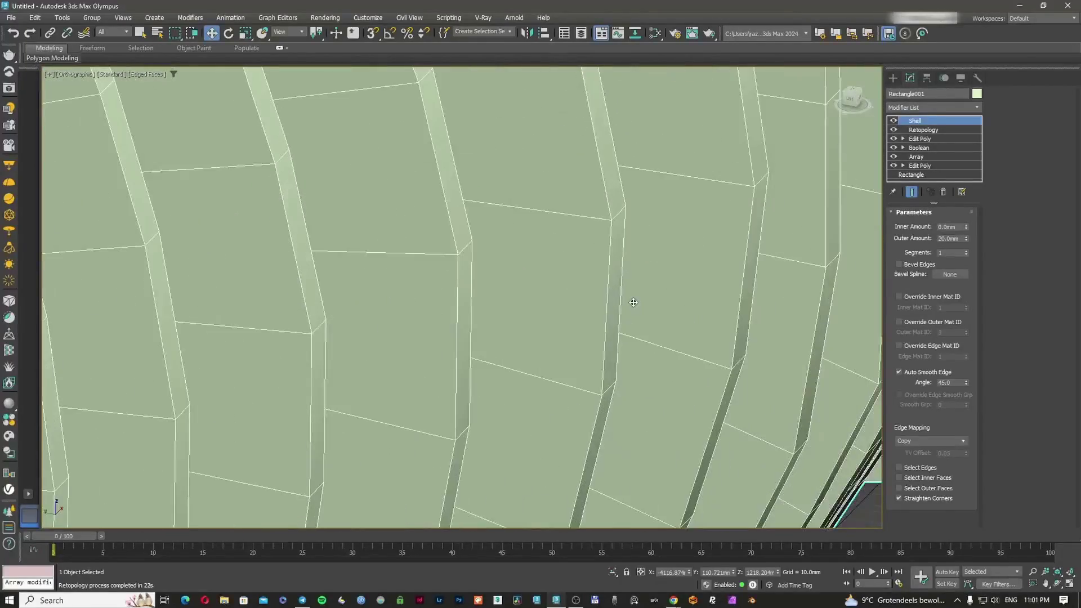
middle_drag(595, 148, 613, 287)
scroll(613, 287, down, 6)
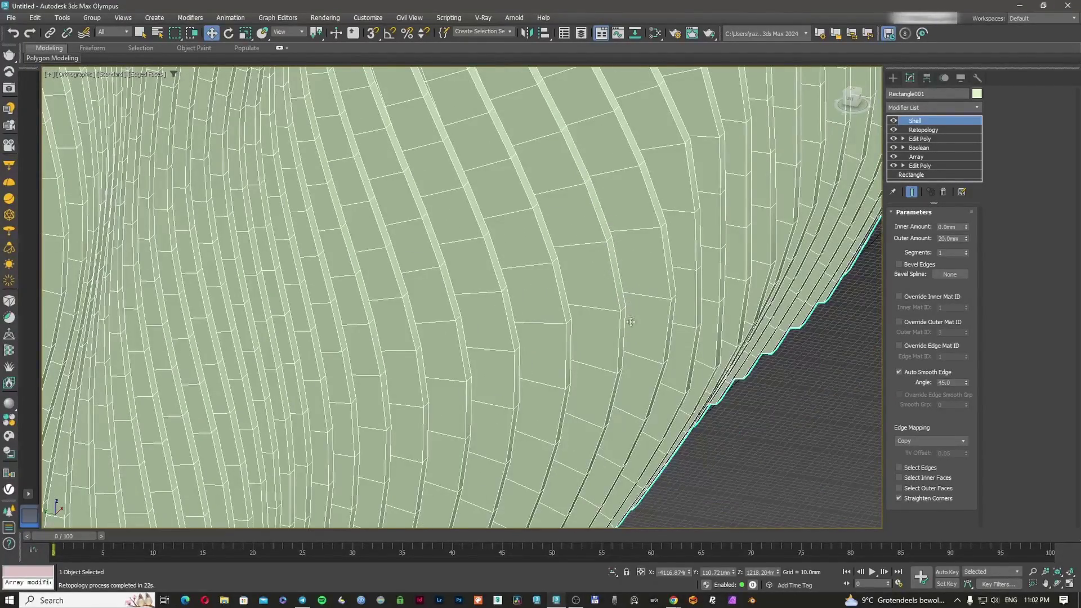
scroll(605, 433, down, 8)
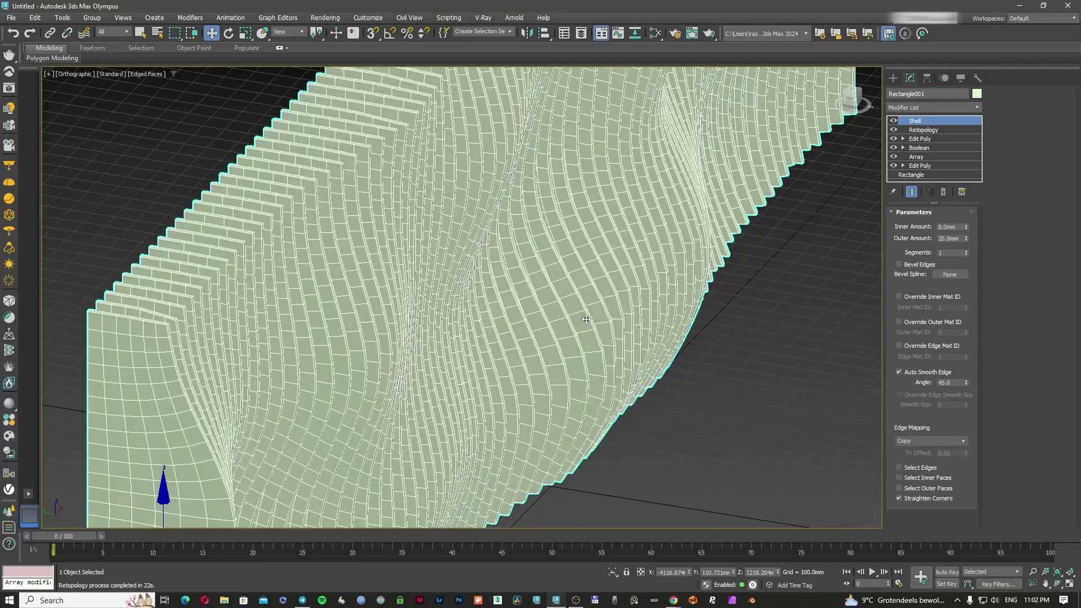
scroll(586, 320, up, 8)
scroll(616, 465, down, 2)
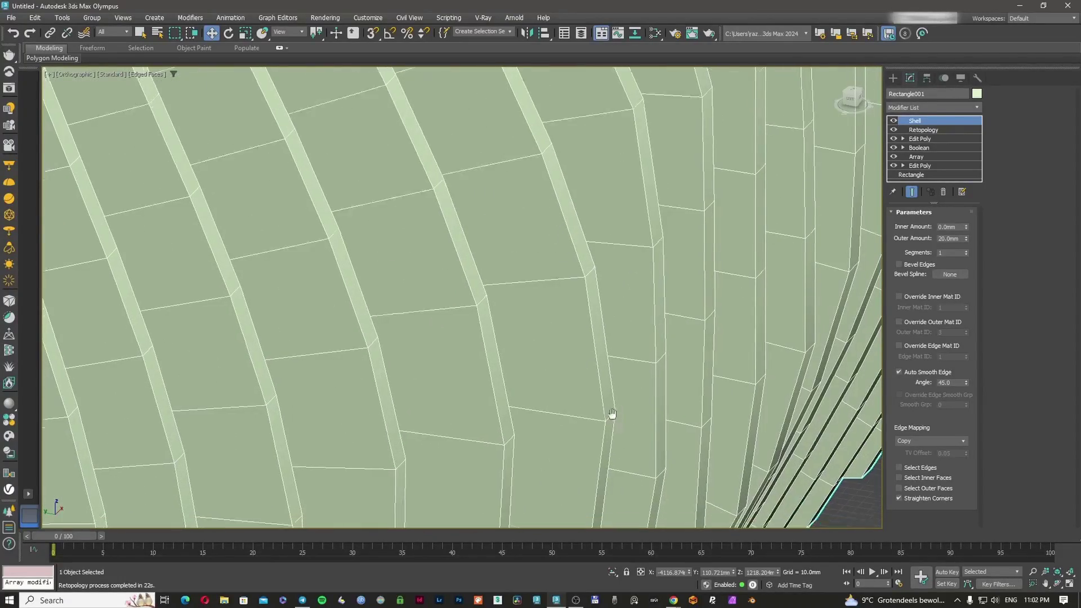
scroll(596, 369, up, 3)
scroll(596, 366, down, 6)
key(F3)
key(F3)
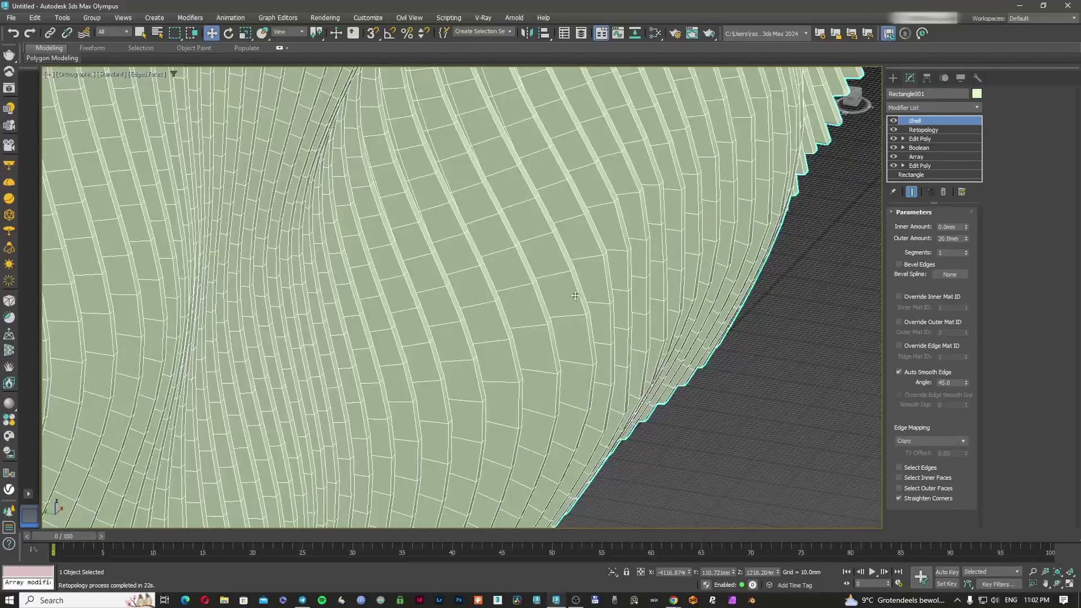
scroll(563, 291, down, 8)
middle_drag(598, 234, 513, 385)
scroll(584, 333, up, 7)
scroll(512, 384, up, 3)
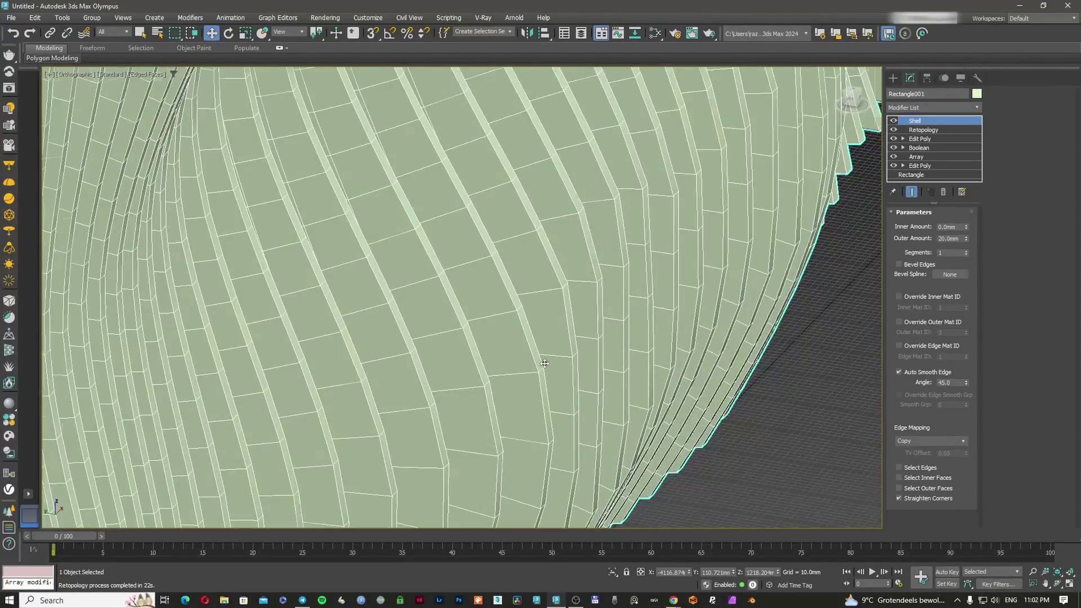
scroll(545, 363, up, 5)
Add a Chamfer modifier above the Shell and set its depth to 1.
click(932, 107)
text(ch)
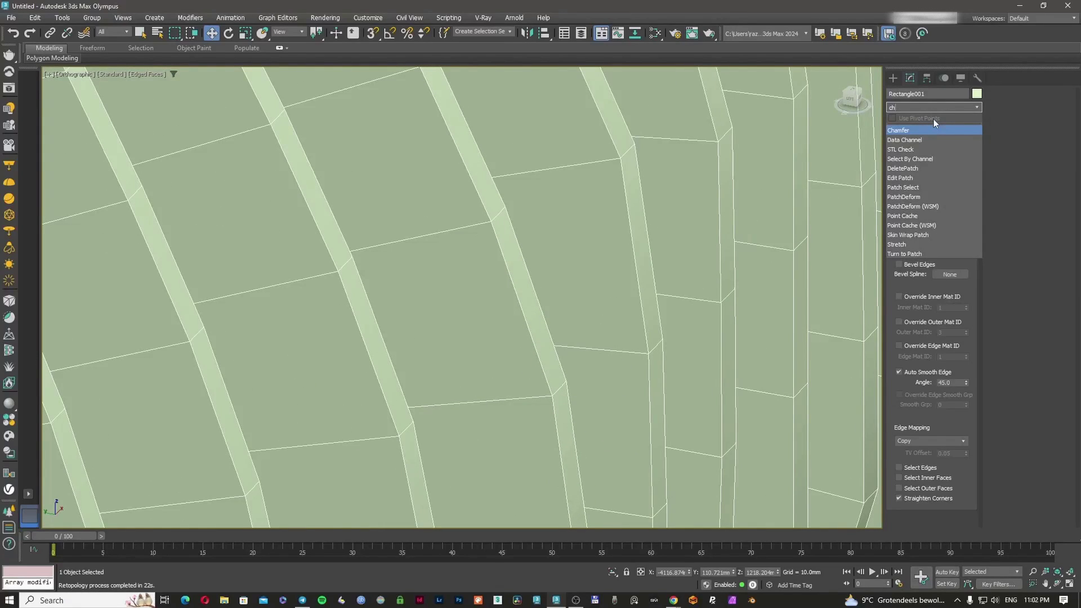
key(Return)
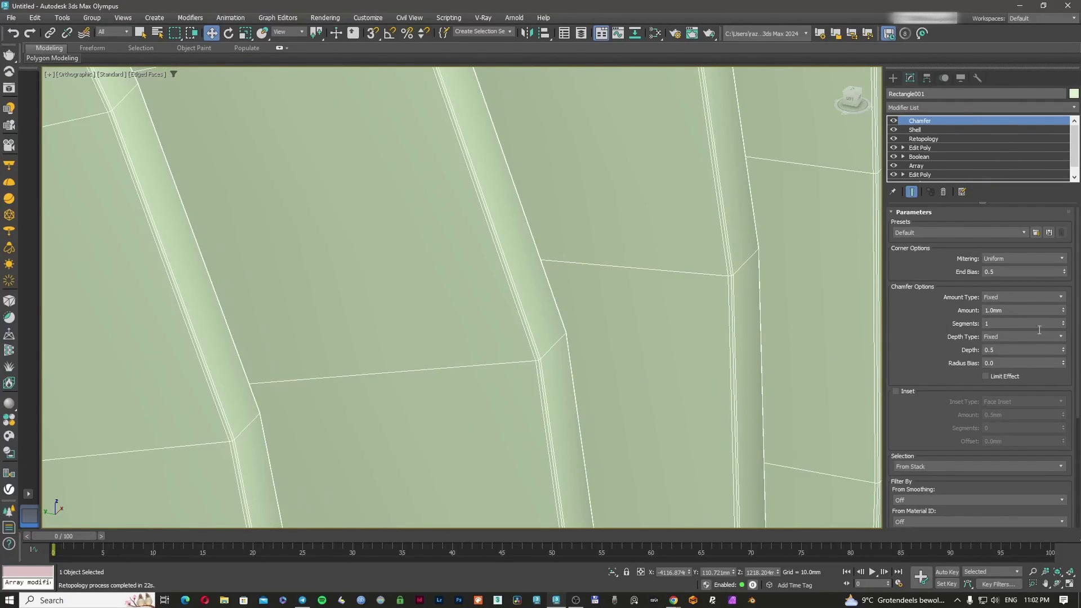
scroll(912, 315, down, 5)
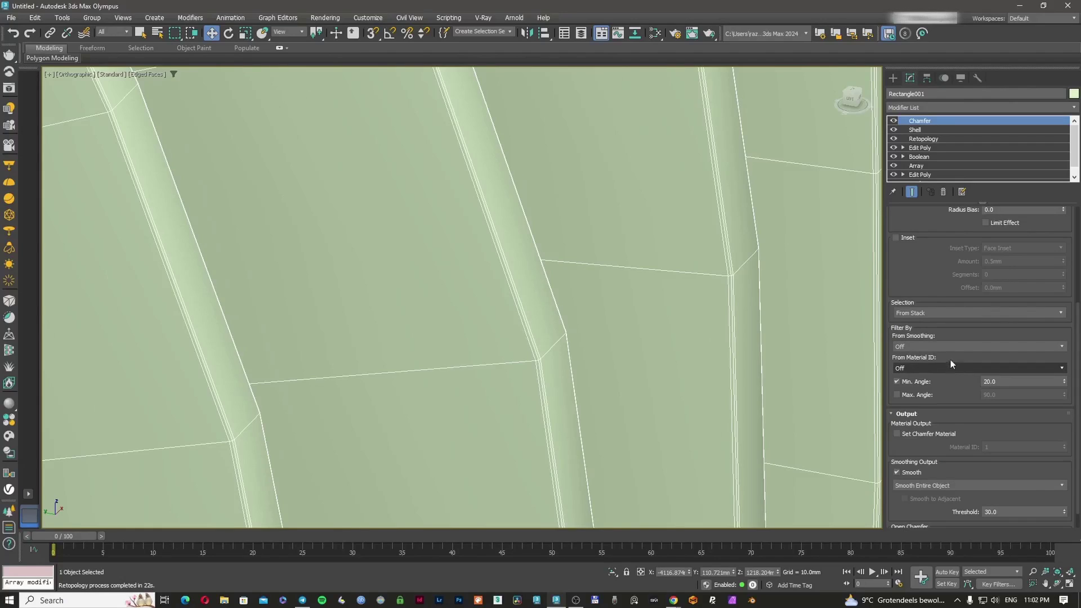
scroll(935, 315, down, 1)
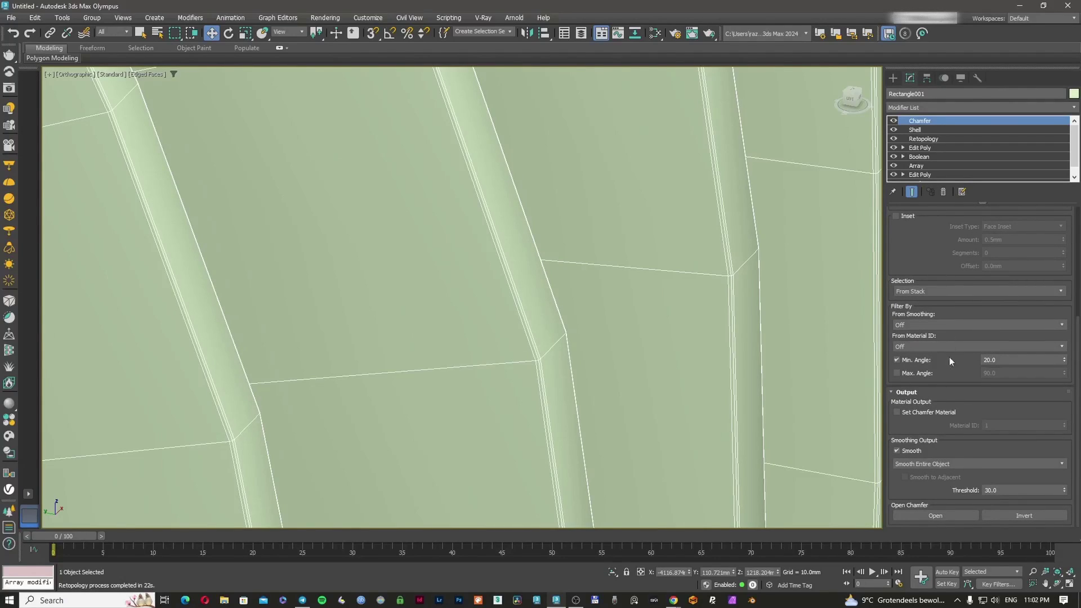
scroll(955, 429, up, 6)
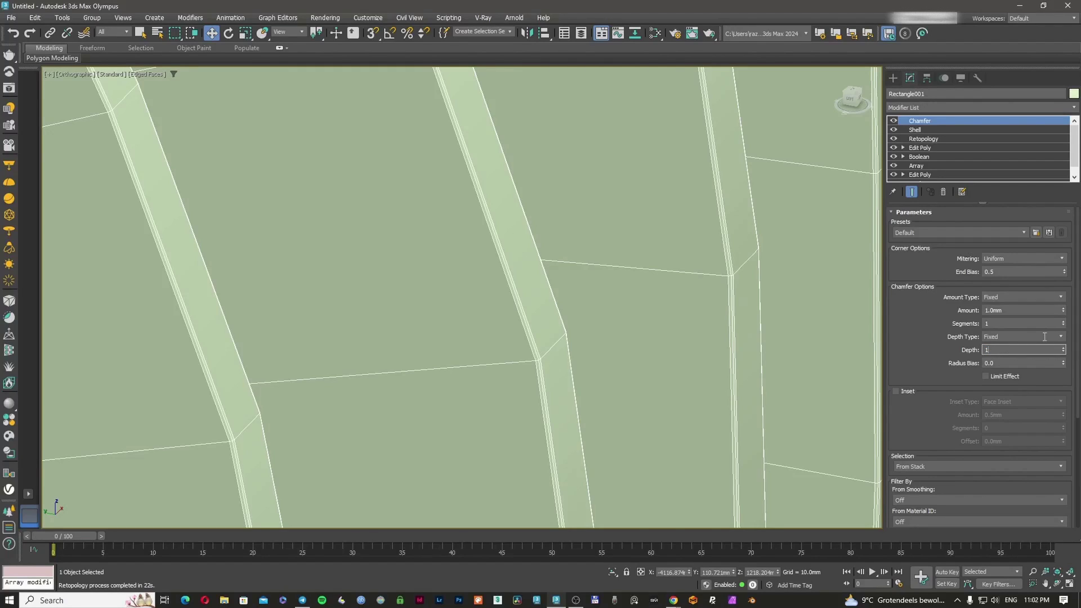
scroll(539, 365, up, 3)
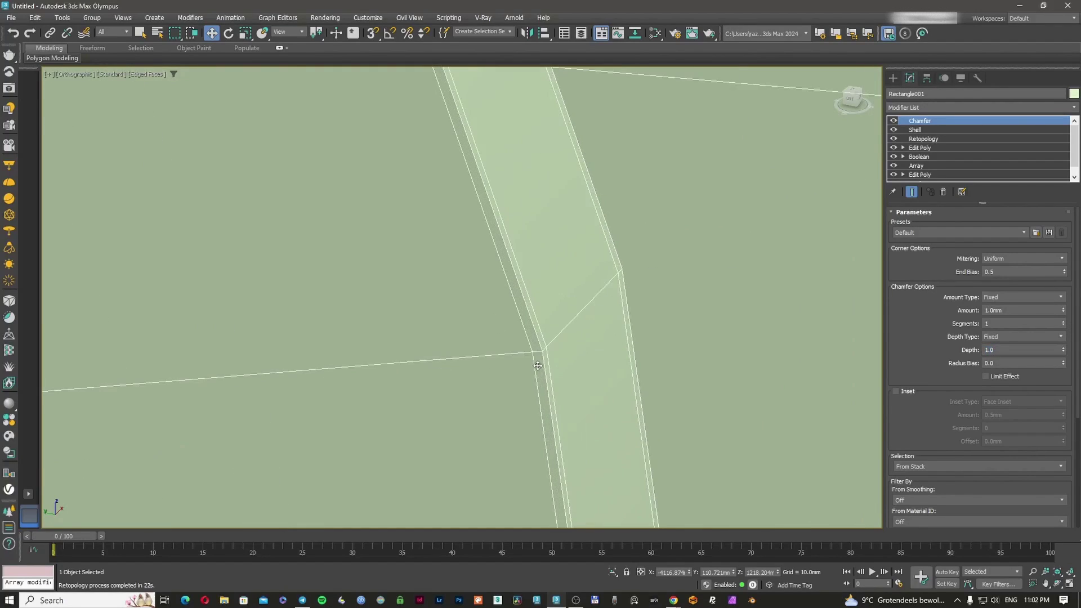
Add a TurboSmooth modifier above the Chamfer with 2 iterations and check the smoothed slat wall.
click(952, 104)
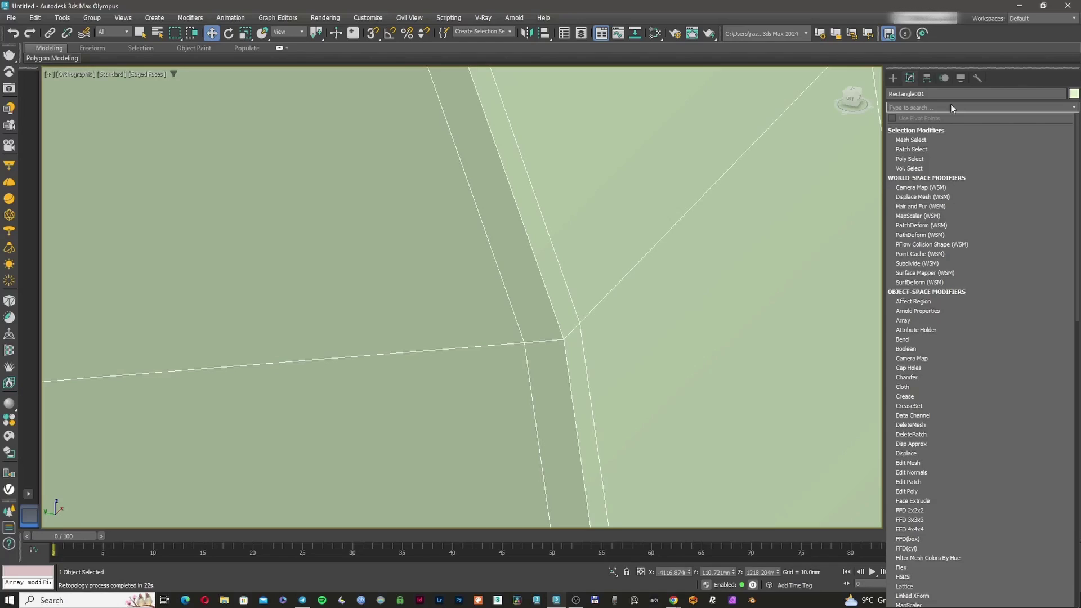
text(tu)
key(Return)
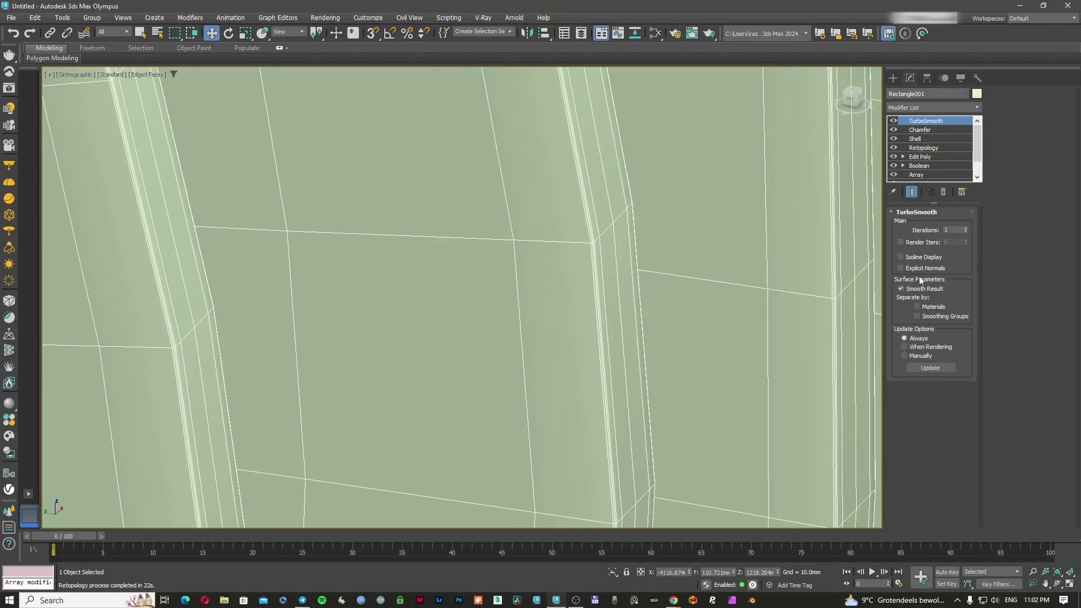
double_click(956, 230)
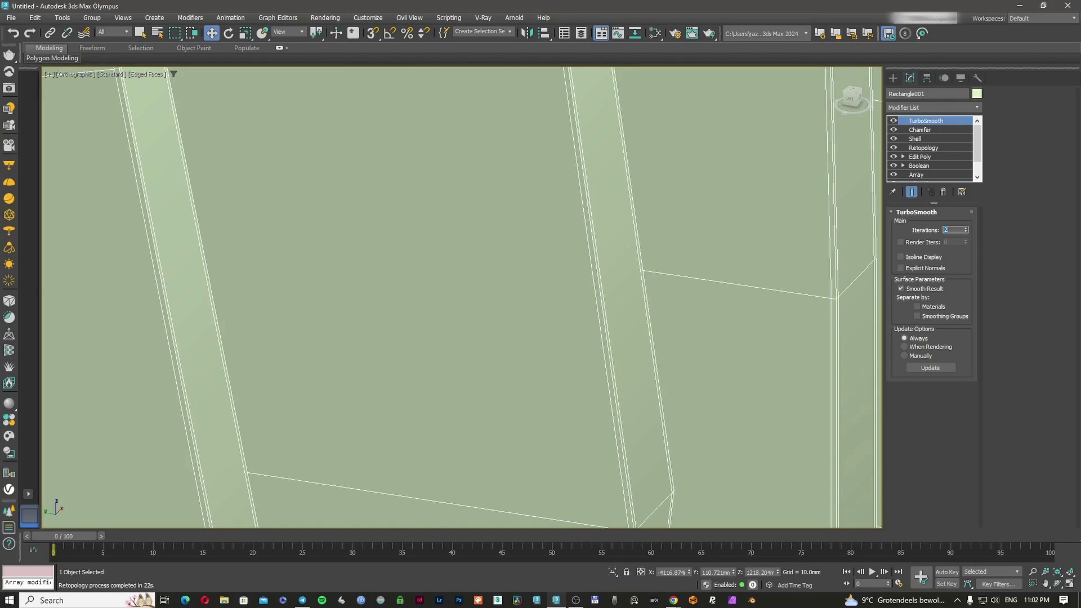
scroll(652, 242, down, 10)
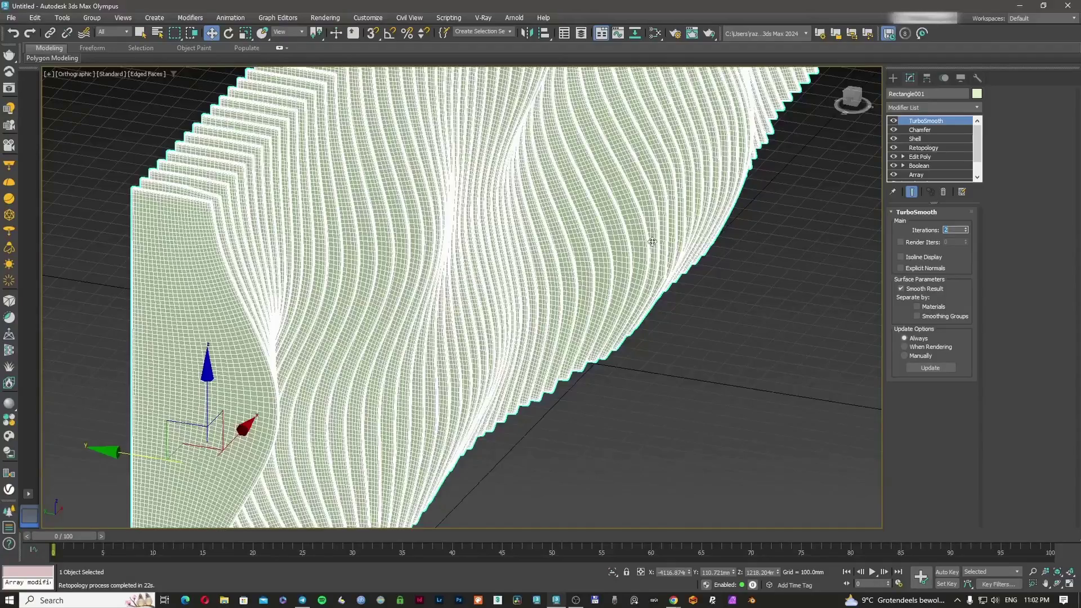
scroll(652, 242, down, 5)
middle_drag(652, 242, 639, 321)
scroll(450, 416, up, 5)
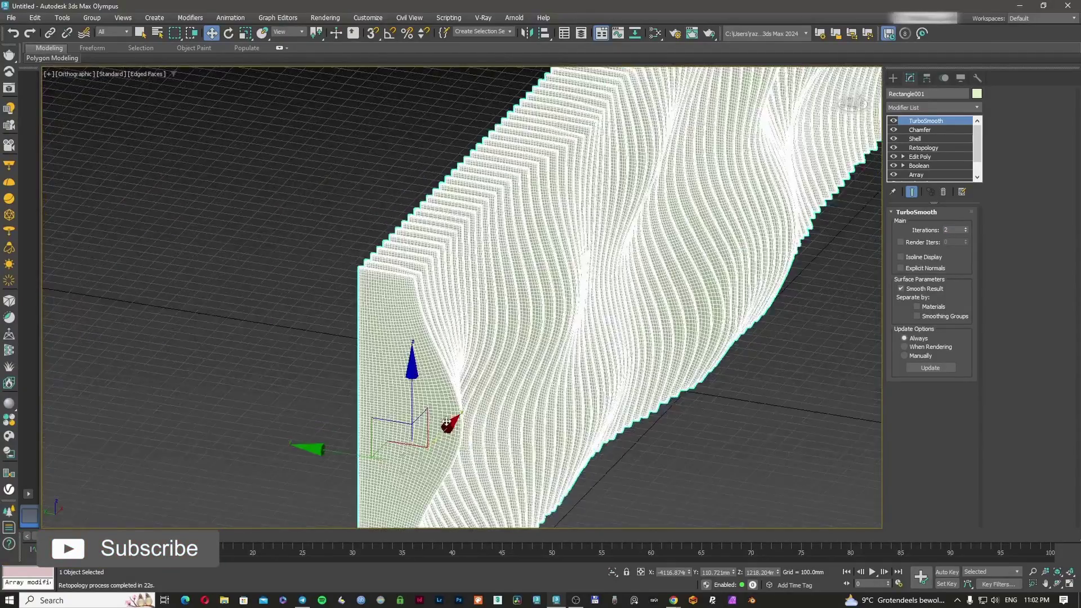
Turn off edged faces and examine the smoothed slats up close and as a whole from several angles.
key(F4)
mouse_move(451, 415)
alt+middle_down()
mouse_move(620, 323)
mouse_move(611, 270)
mouse_move(560, 309)
mouse_move(605, 356)
mouse_move(577, 362)
mouse_move(586, 410)
mouse_move(373, 394)
mouse_move(454, 358)
mouse_move(471, 323)
alt+middle_up()
scroll(604, 357, up, 12)
scroll(601, 358, down, 6)
scroll(374, 382, up, 6)
scroll(374, 381, down, 6)
key(F3)
key(F3)
scroll(478, 319, down, 4)
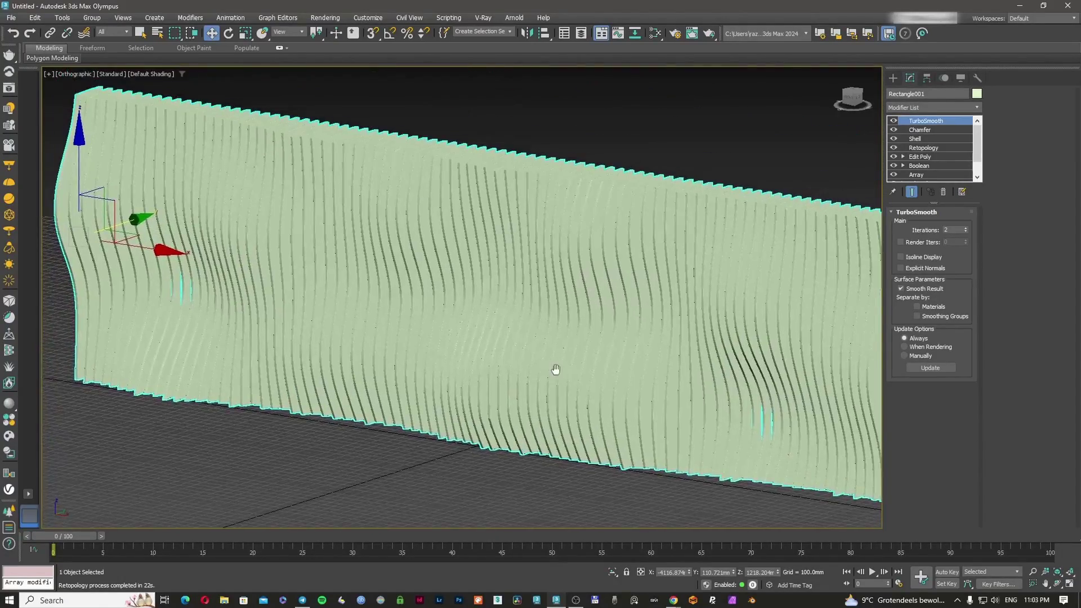
scroll(556, 369, down, 2)
mouse_move(471, 339)
alt+middle_down()
mouse_move(495, 338)
mouse_move(510, 357)
alt+middle_up()
scroll(510, 357, up, 3)
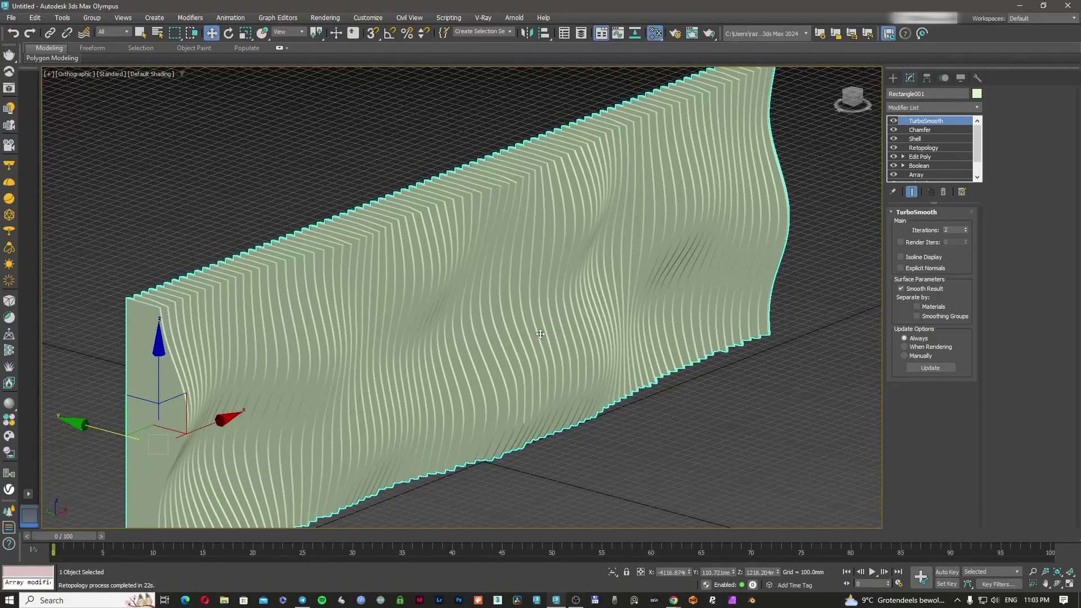
Create a VRayMtl in the Slate Material Editor and connect a VRayBitmap loaded with WoodFine10.jpg to its Diffuse input.
key(m)
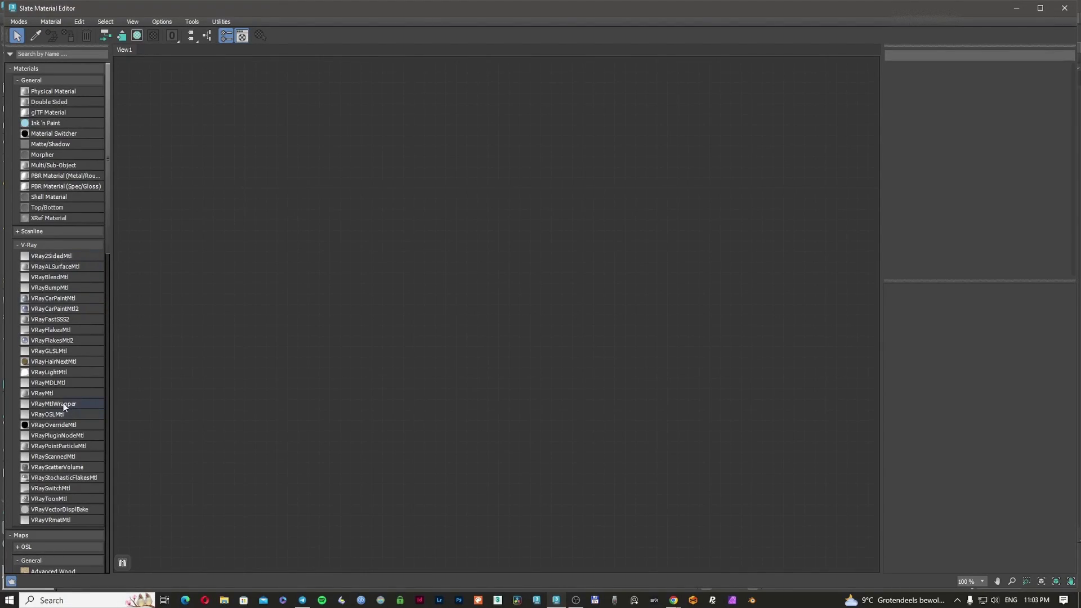
drag(52, 393, 601, 202)
scroll(70, 306, down, 6)
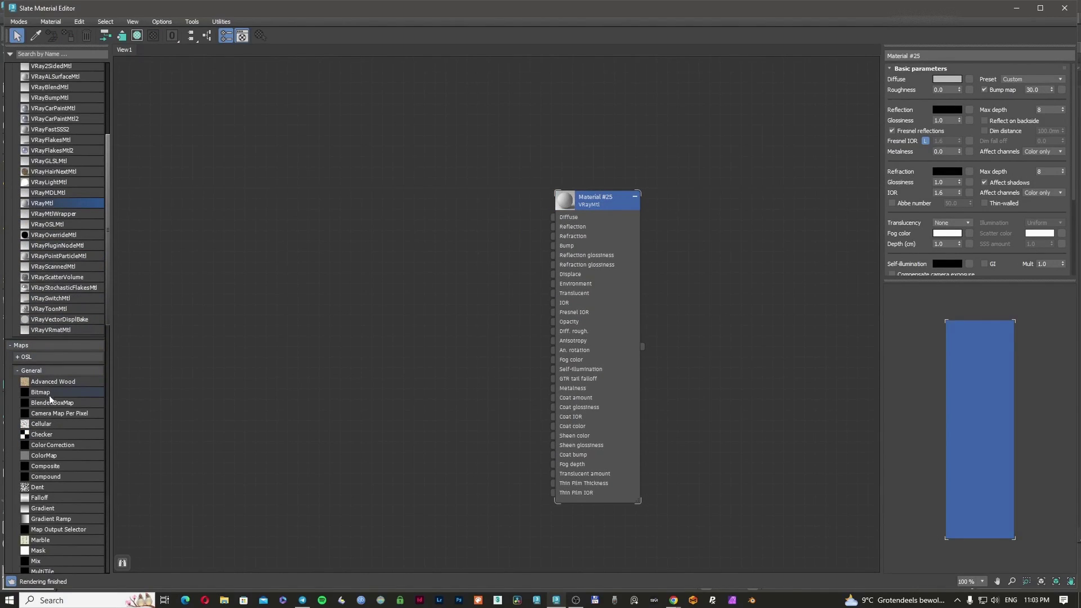
scroll(57, 395, down, 5)
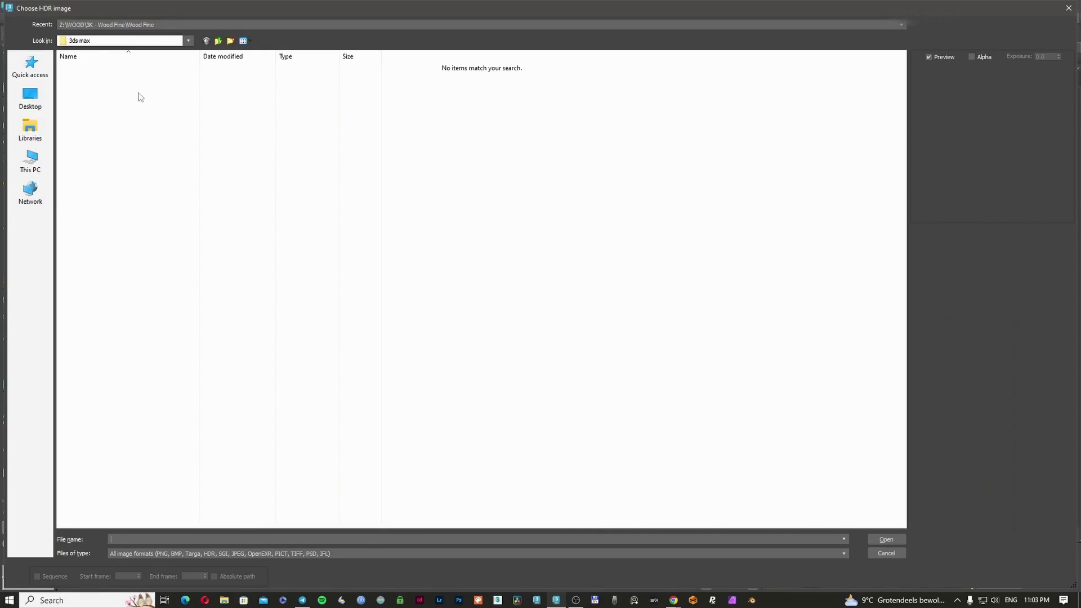
click(143, 26)
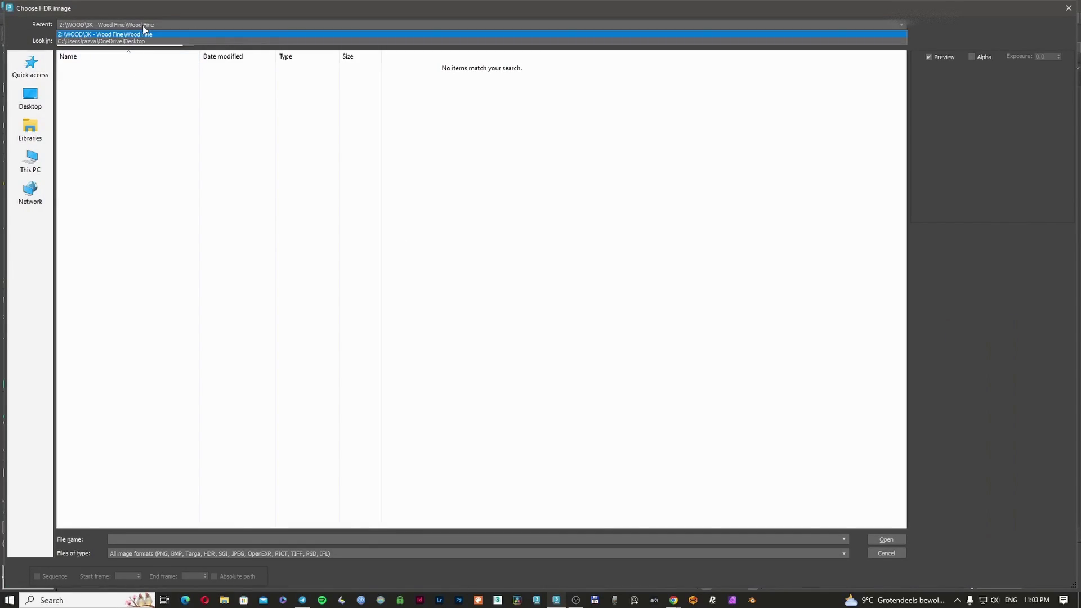
click(148, 35)
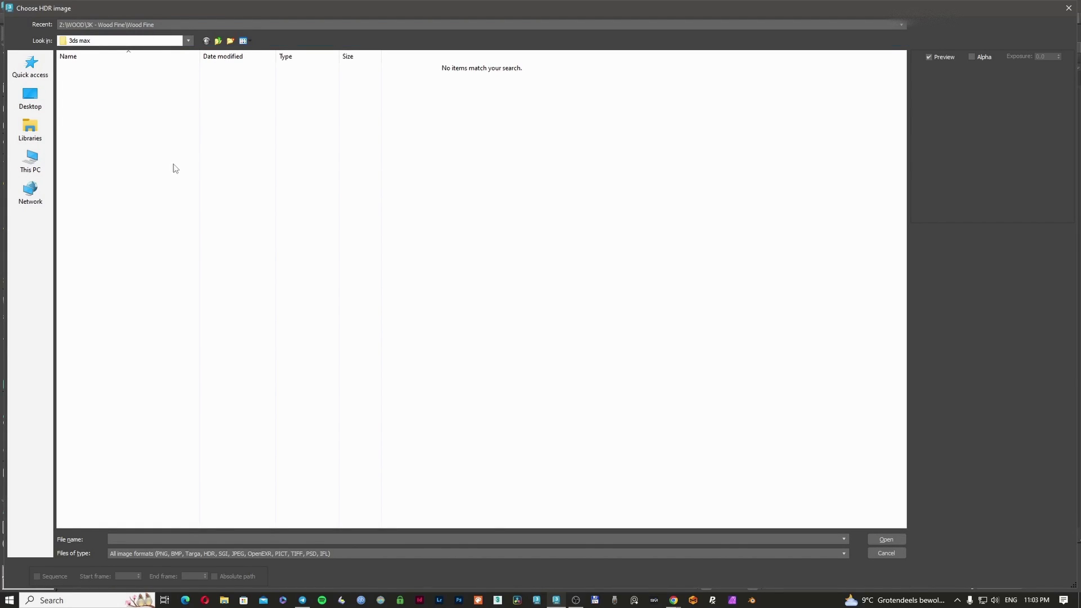
double_click(424, 248)
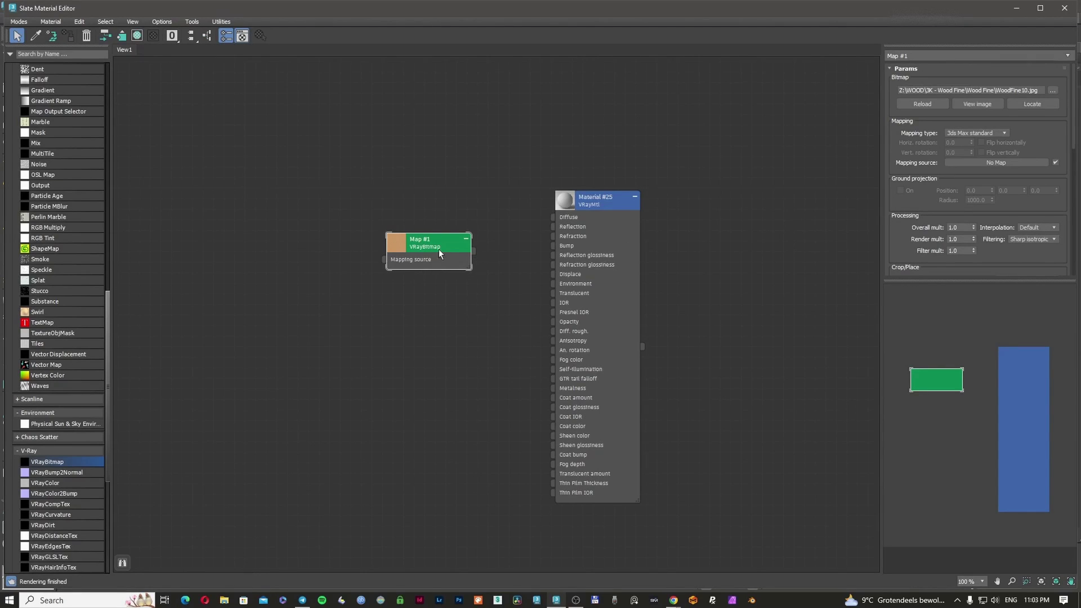
drag(439, 253, 552, 217)
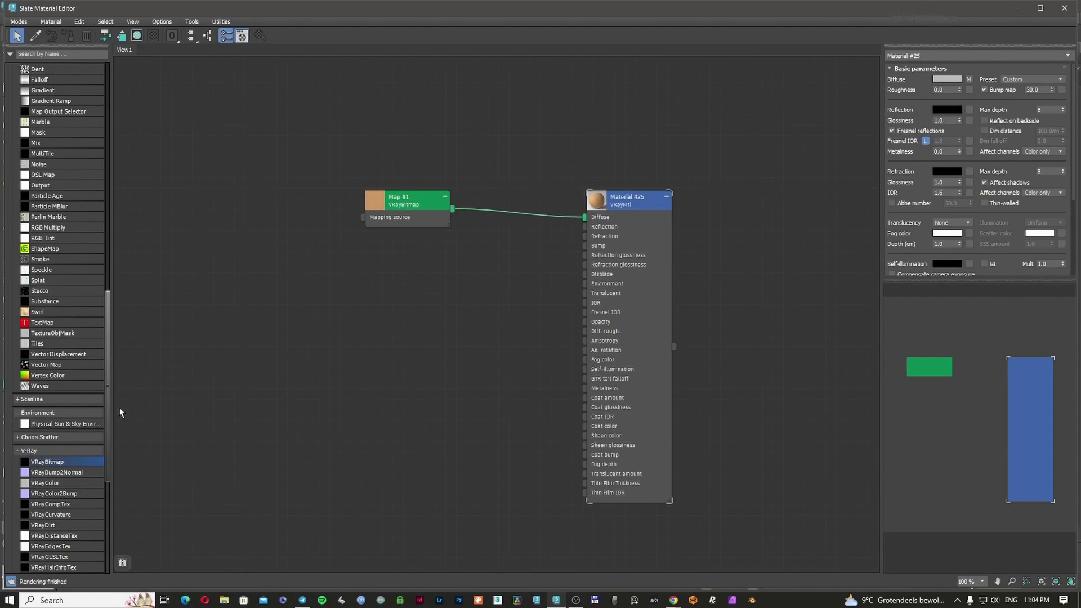
Add a VRayUVWRandomizer map, connect it to the wood bitmap's Mapping source and line it up with the other nodes.
scroll(96, 428, down, 8)
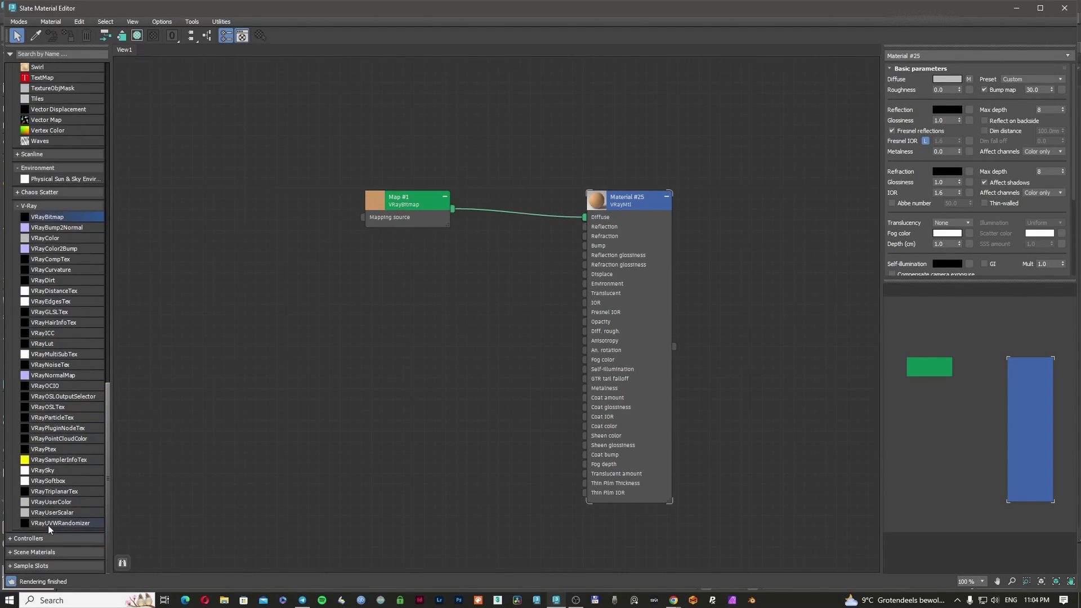
drag(48, 525, 246, 192)
double_click(219, 259)
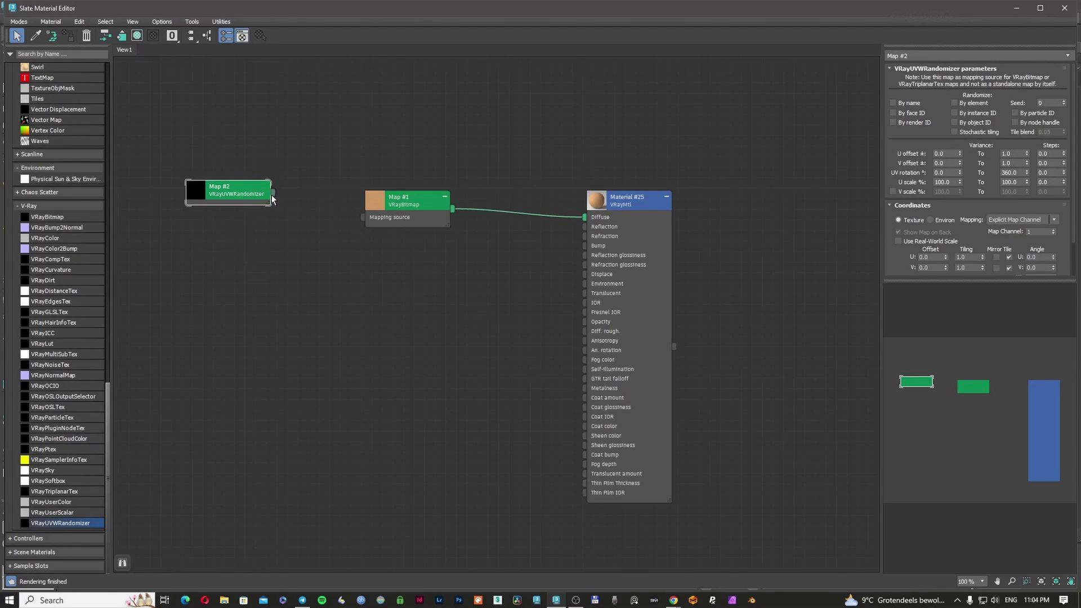
drag(354, 224, 364, 218)
drag(250, 197, 253, 205)
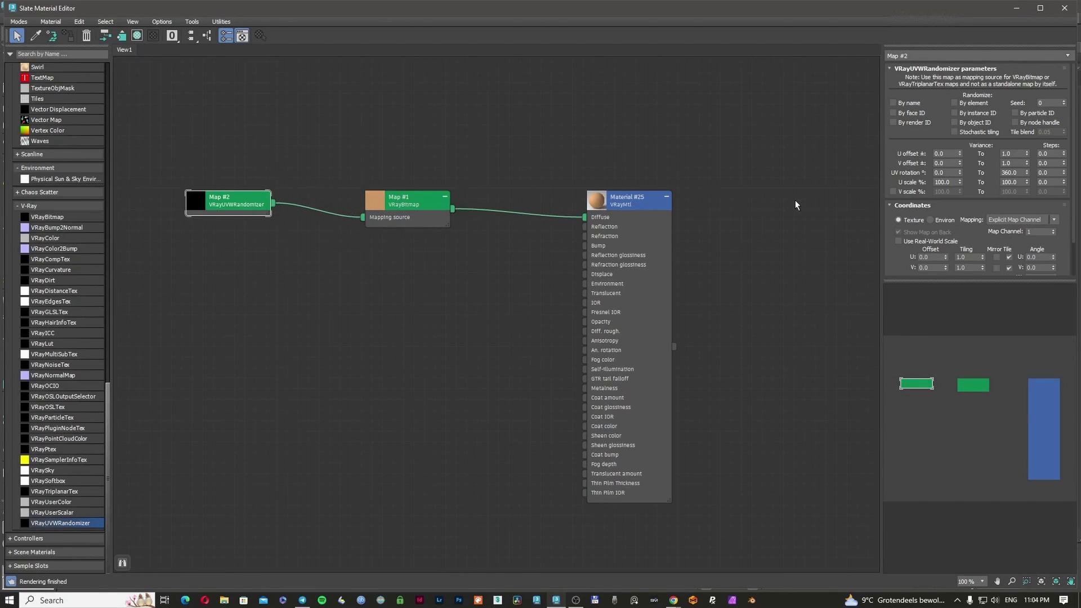
Set the VRayUVWRandomizer to randomize by element and use real-world scale.
click(954, 103)
click(420, 214)
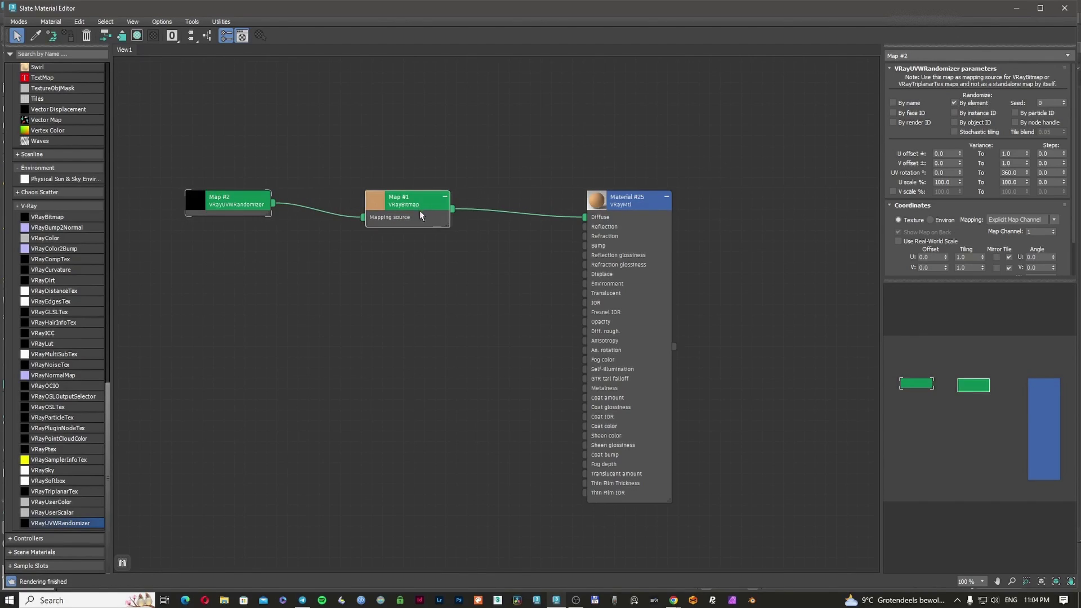
click(929, 241)
double_click(969, 257)
View the wood bitmap's image to check its proportions and grain direction, and close the preview.
click(409, 202)
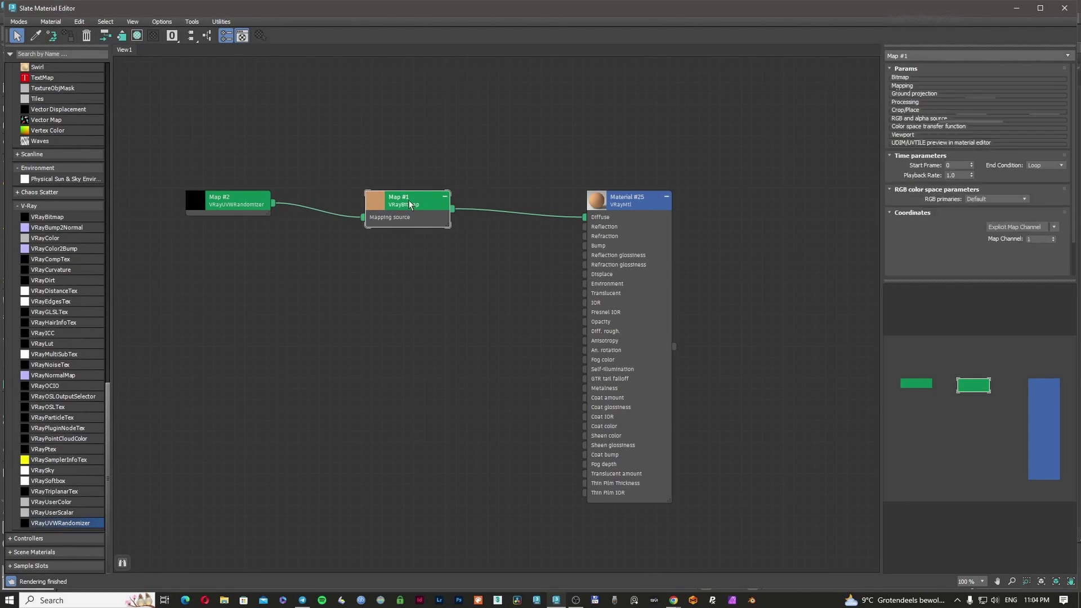
click(985, 106)
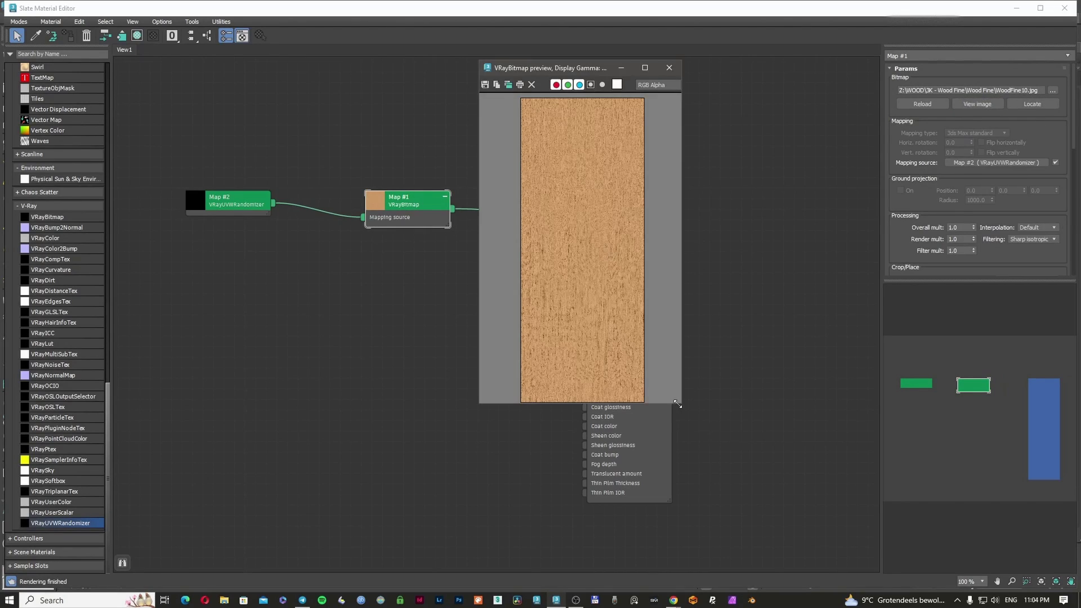
scroll(706, 372, up, 1)
scroll(704, 362, down, 1)
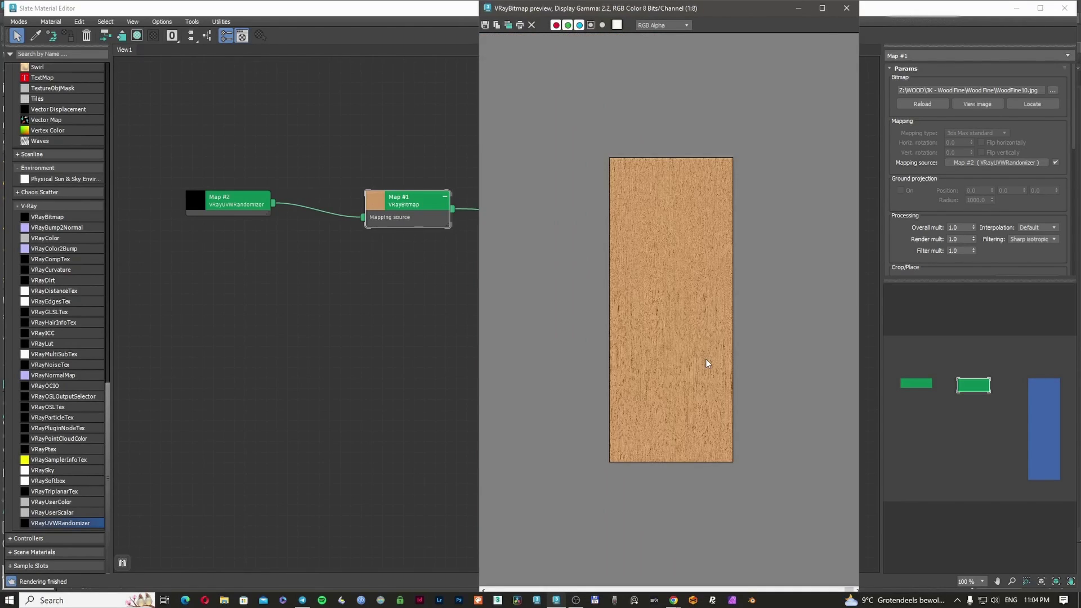
scroll(705, 362, up, 1)
scroll(708, 363, down, 1)
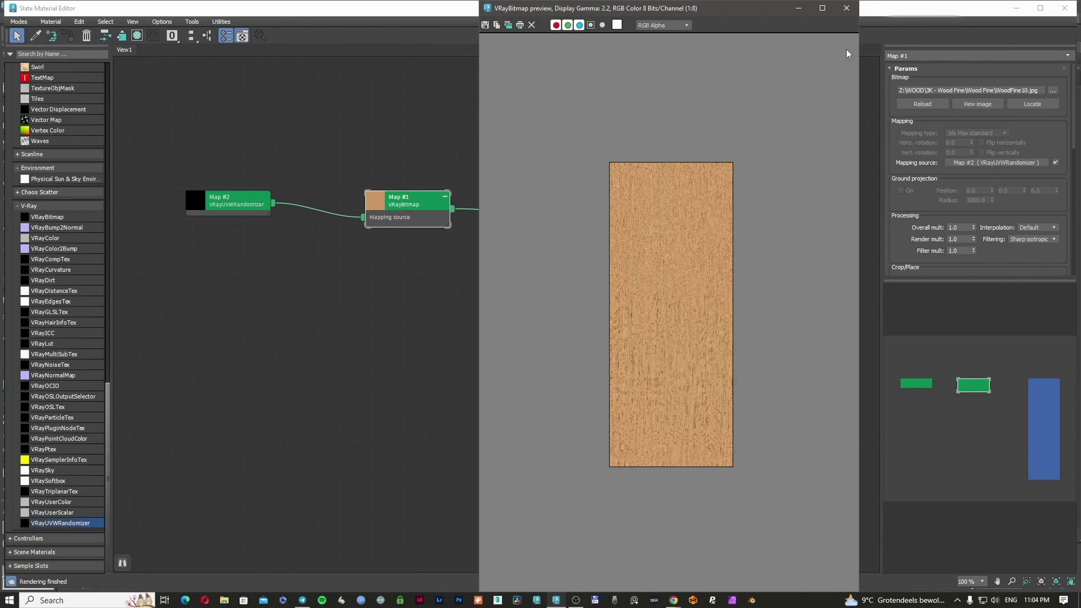
click(846, 8)
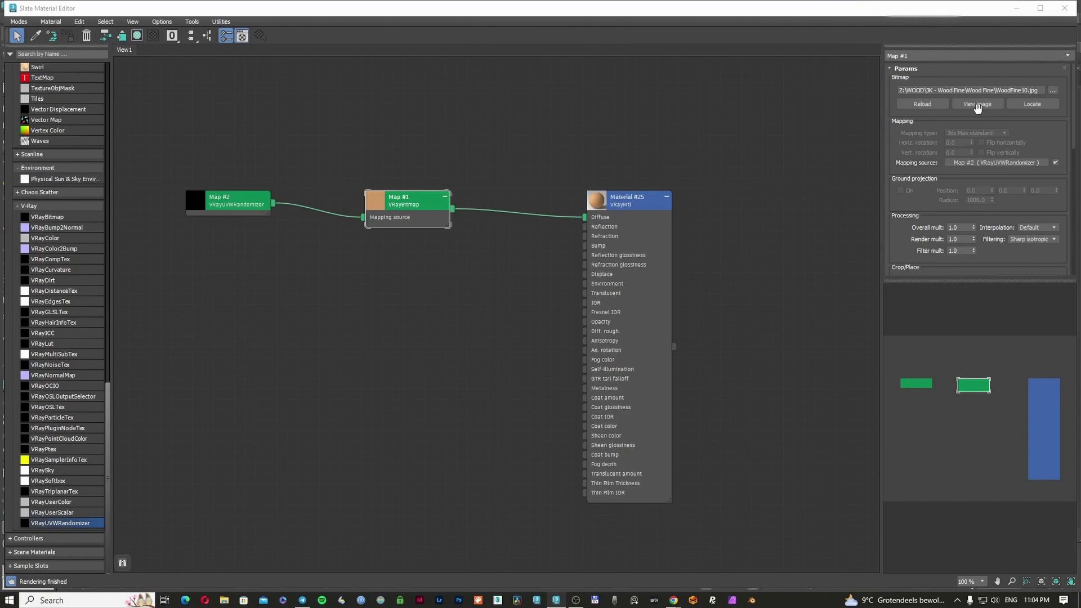
Find WoodFine10.jpg in the bitmap's file browser and open it in FastStone Image Viewer to check its pixel dimensions.
click(977, 105)
click(408, 245)
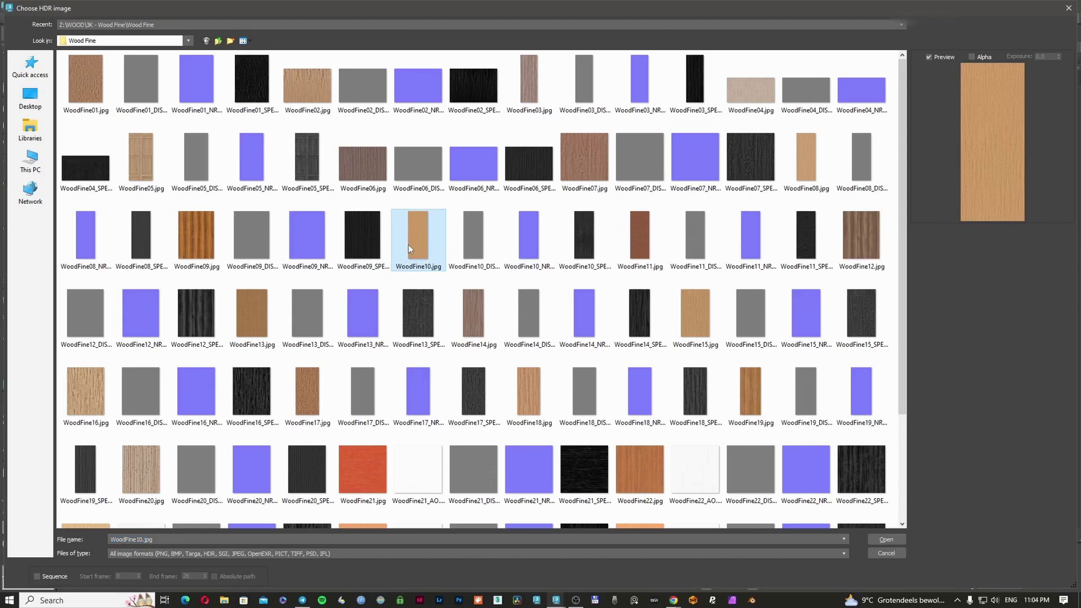
right_click(417, 240)
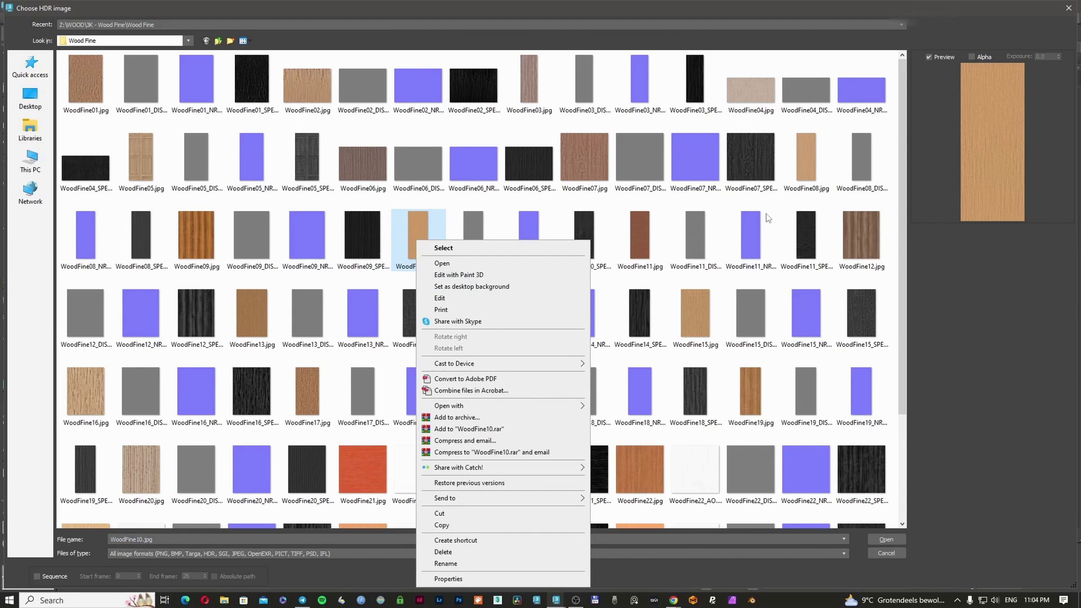
click(703, 8)
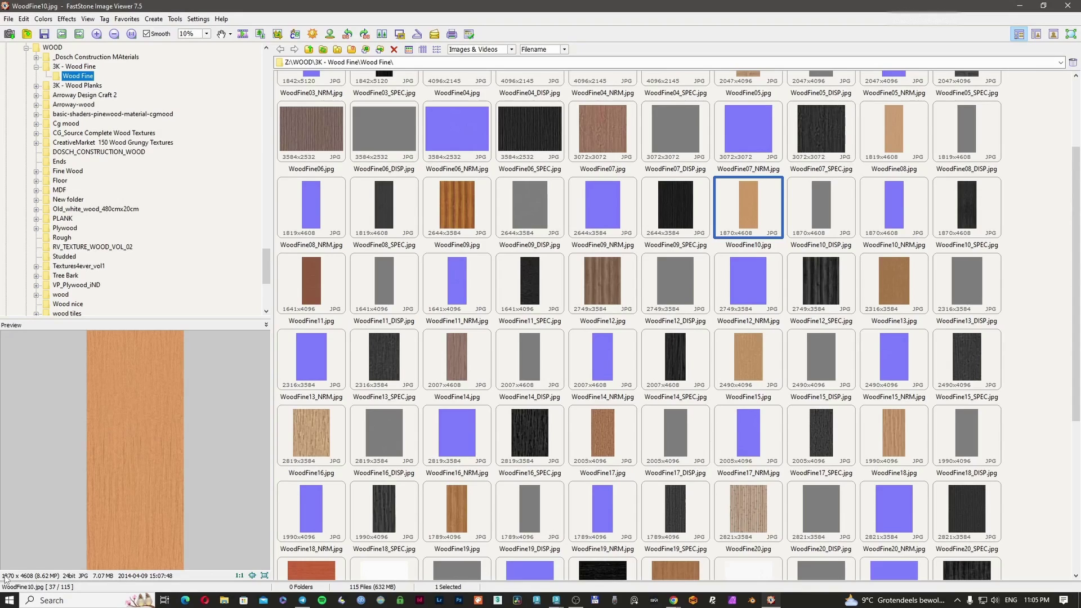
Open Calculator and divide 4608 by 1870 to get the wood texture's height-to-width ratio.
click(64, 599)
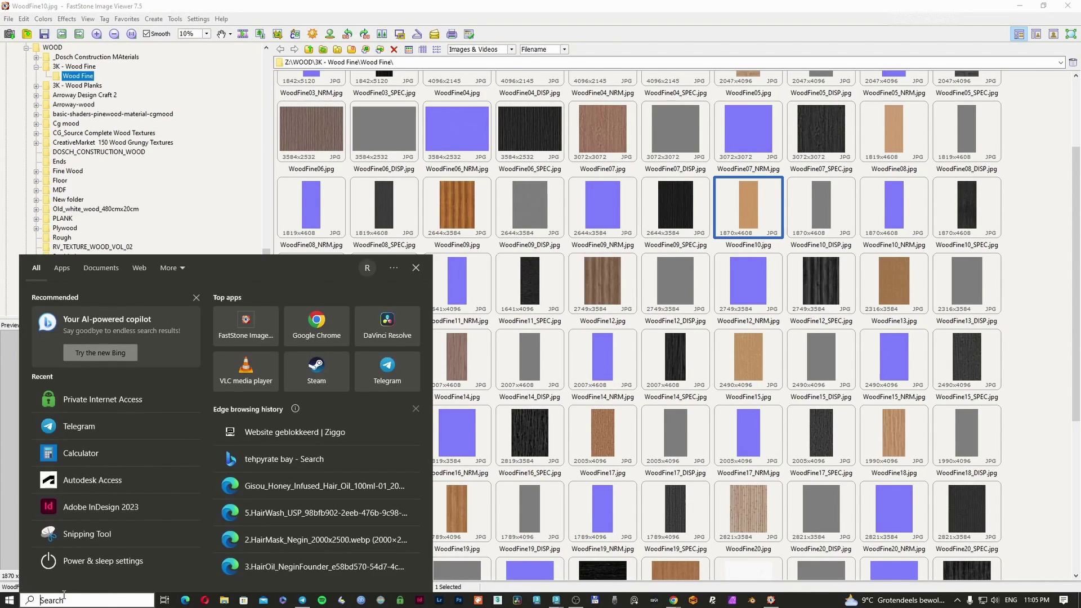
text(calc)
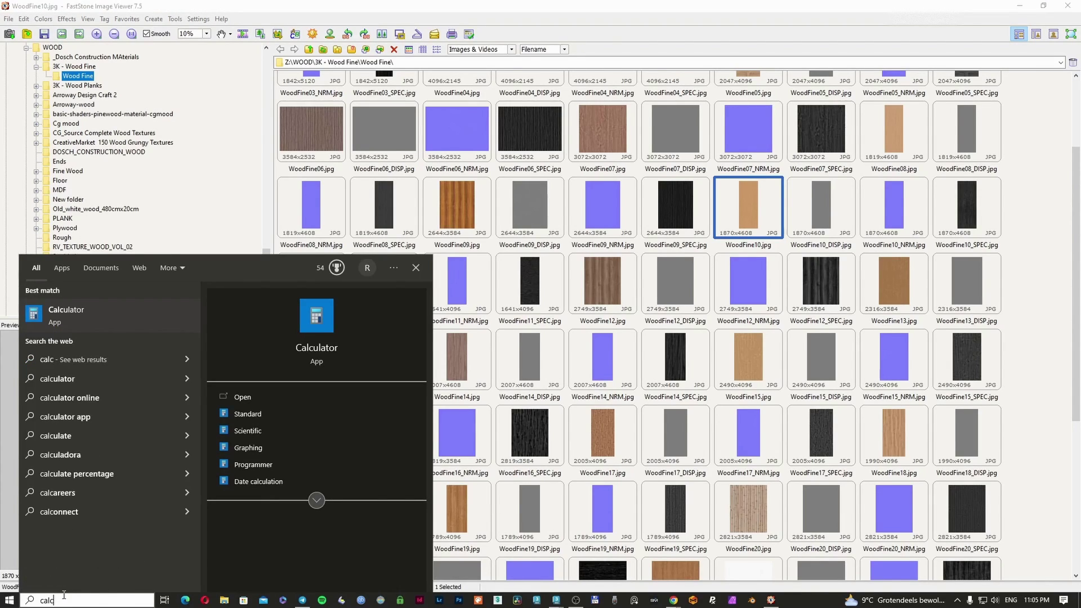
key(Return)
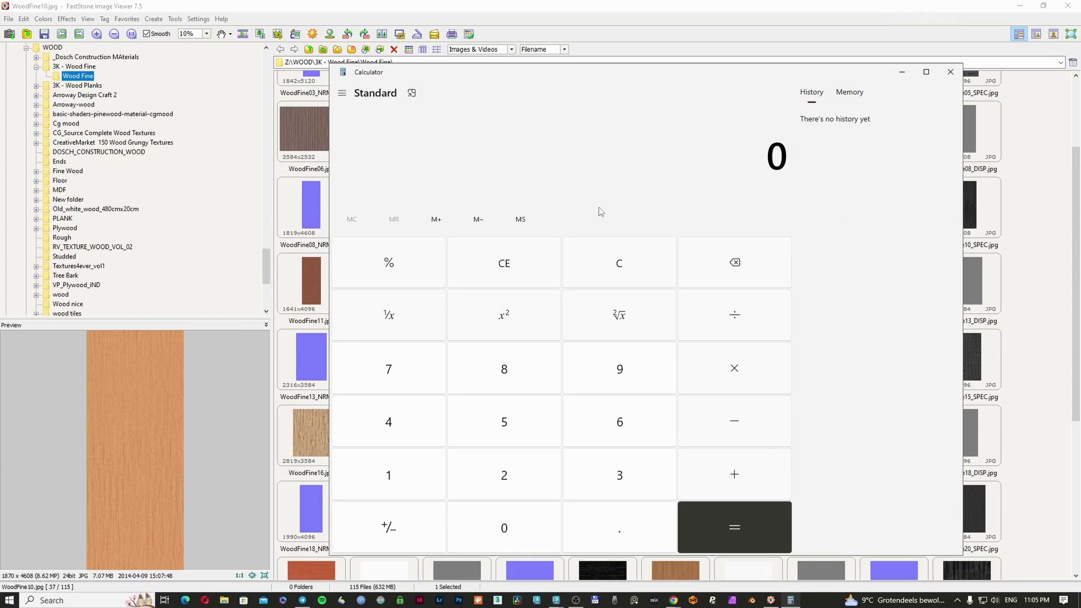
text(4608)
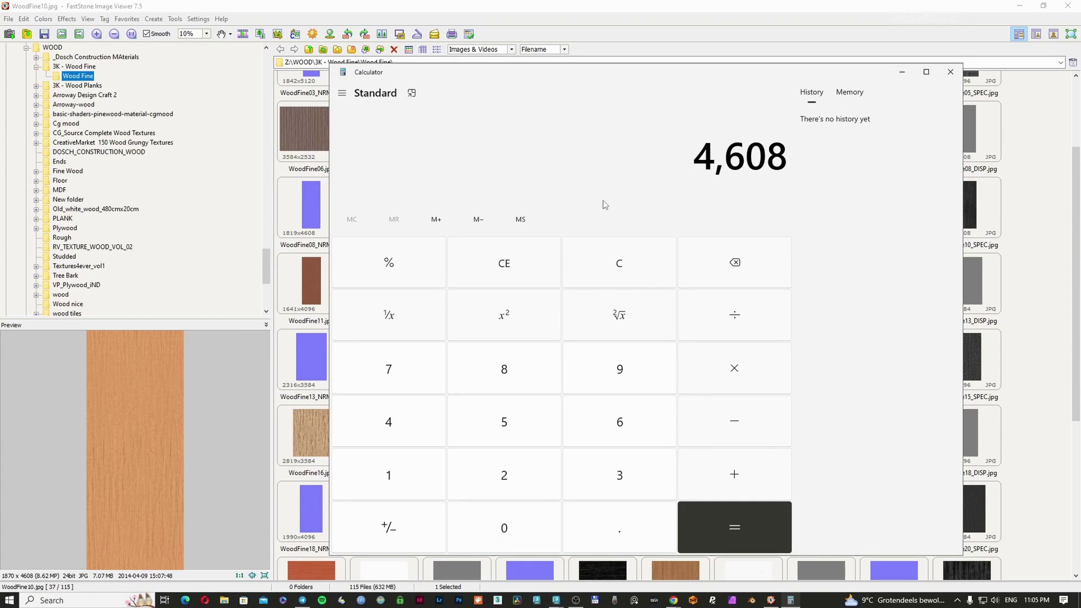
text(/1870)
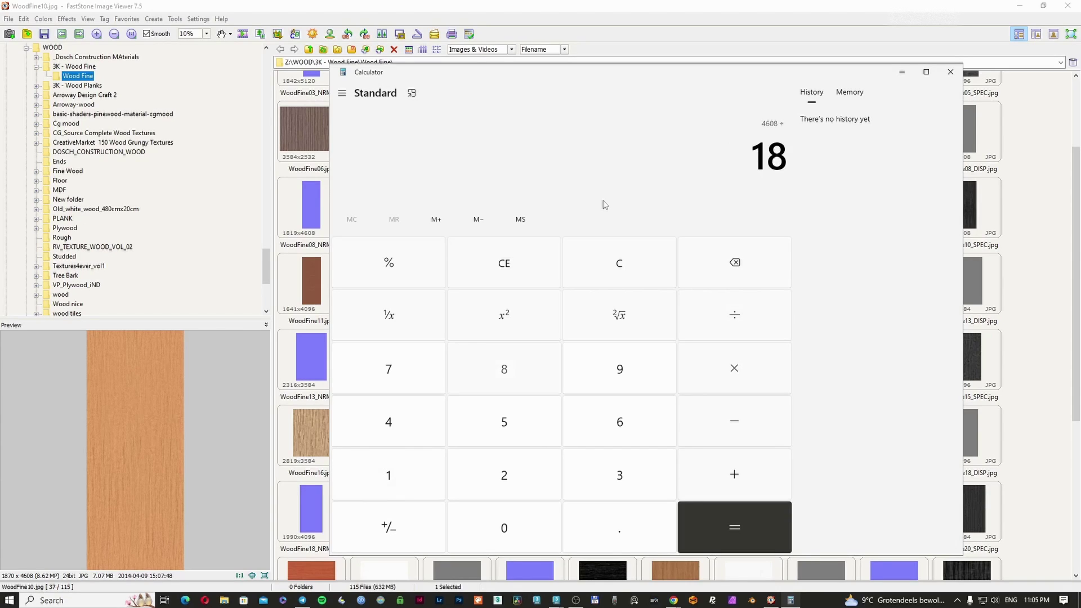
key(Return)
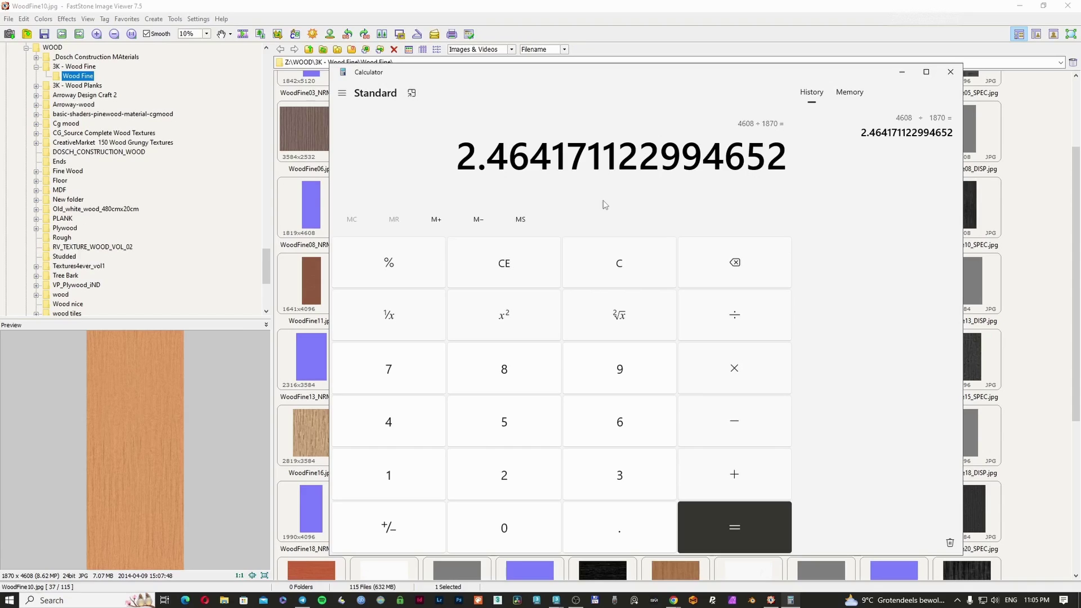
Clear the calculator and multiply 2.46 by 600 to get the texture height for a 600 mm width.
key(Escape)
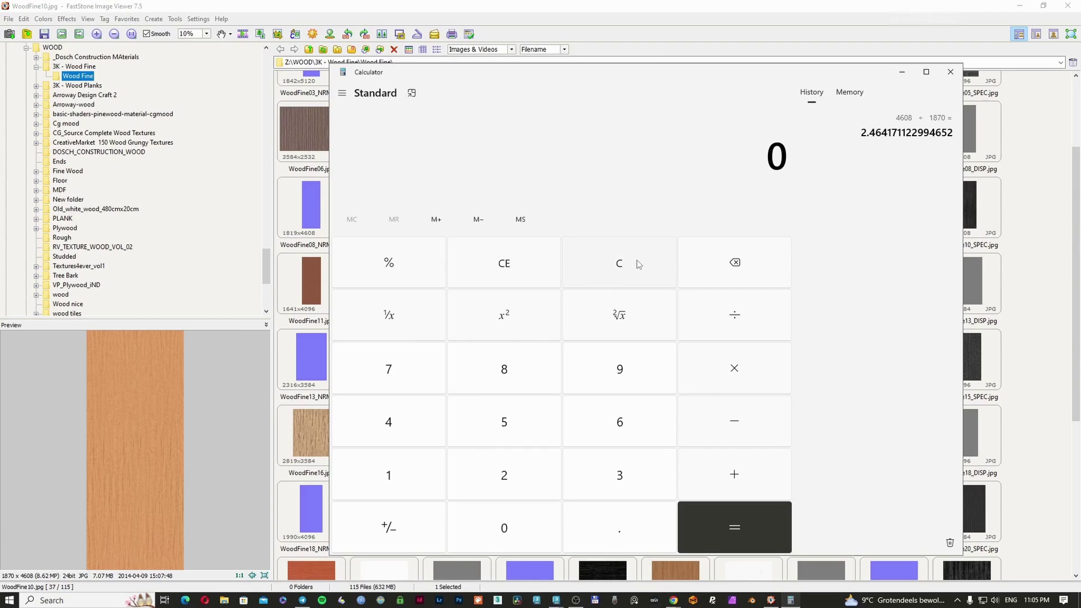
text(2.46)
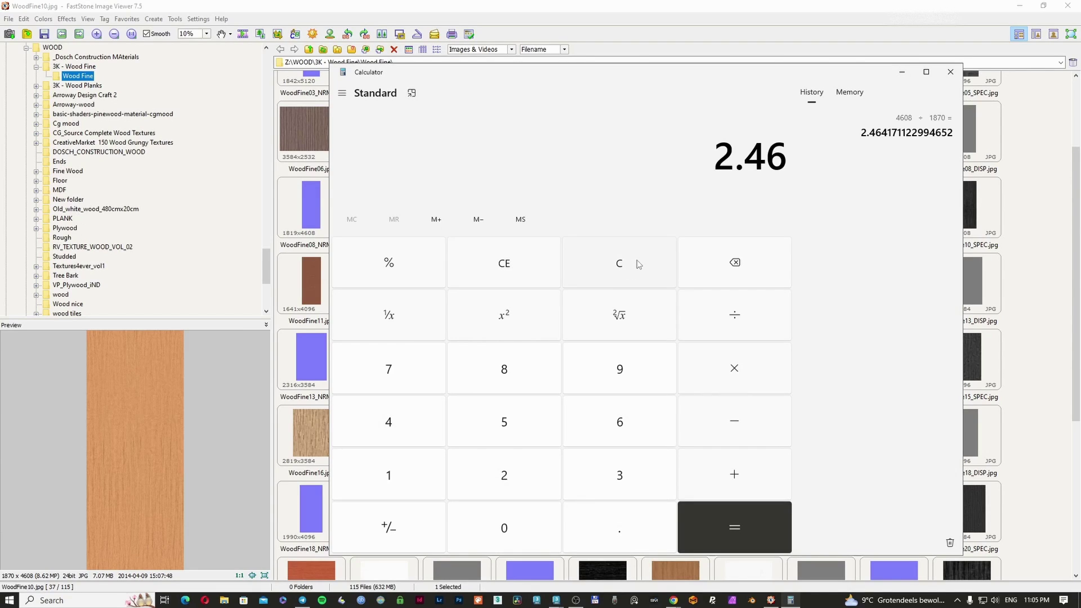
text(*600)
key(Return)
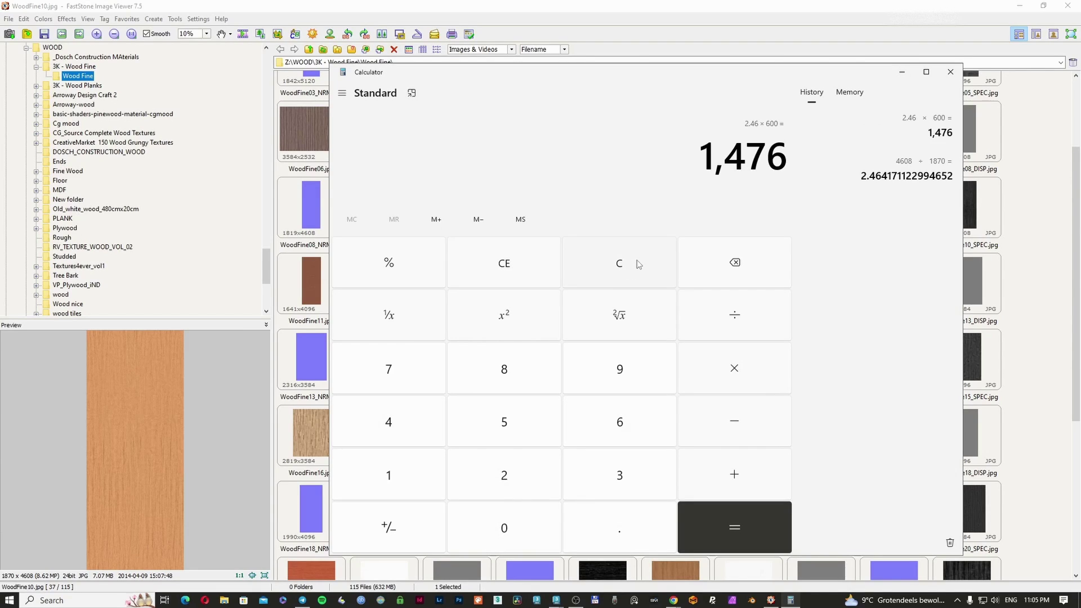
Clear the calculator and multiply 246 by 900.
click(639, 264)
text(246*)
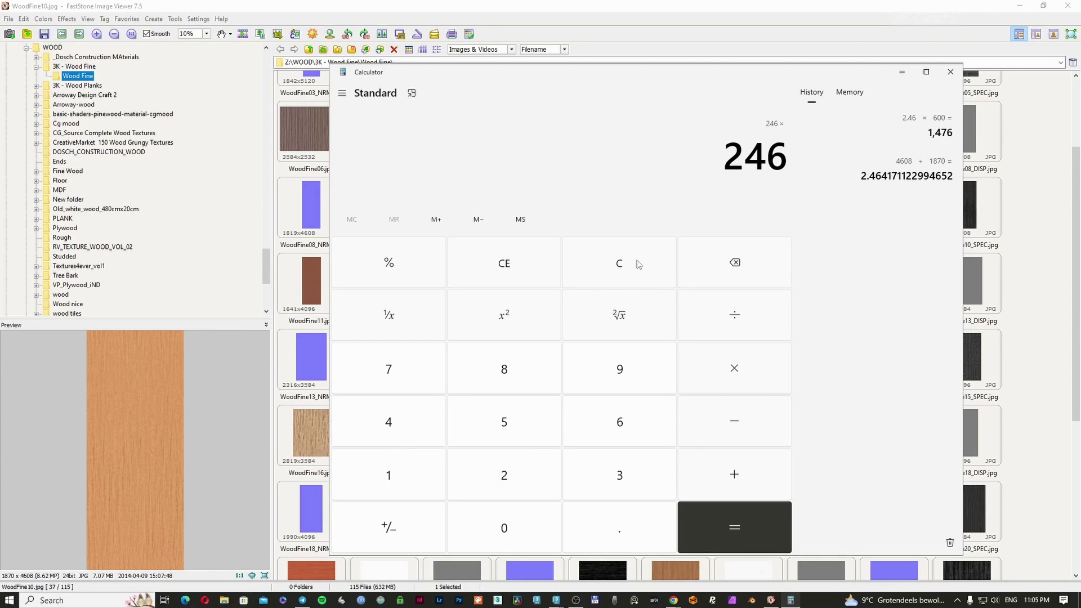
text(900)
key(Return)
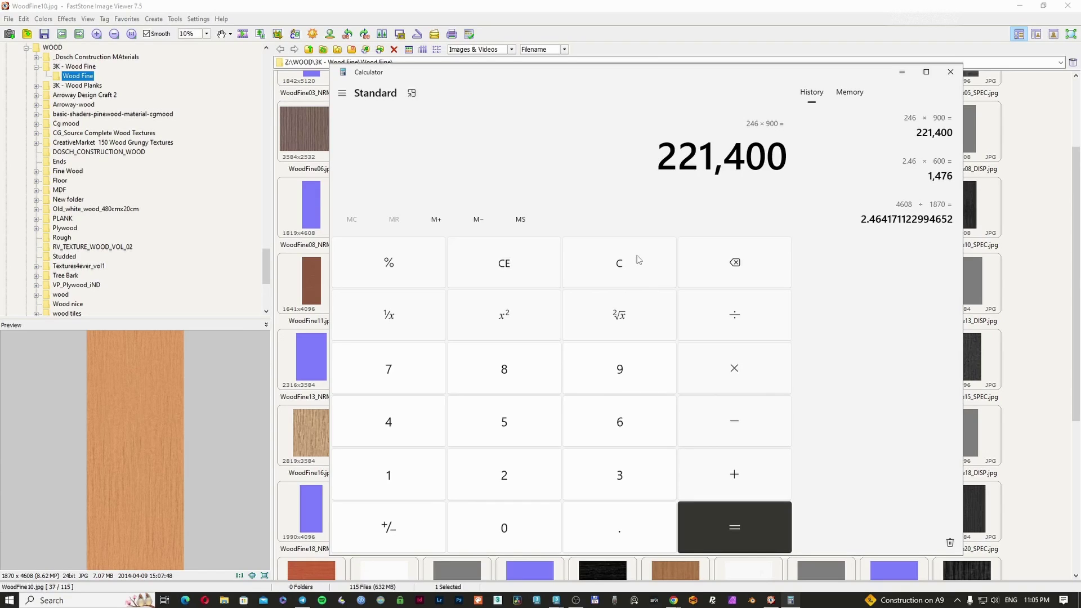
Dismiss the image viewer and calculator, return to the Slate Material Editor and show the VRayUVWRandomizer's parameters.
click(1019, 6)
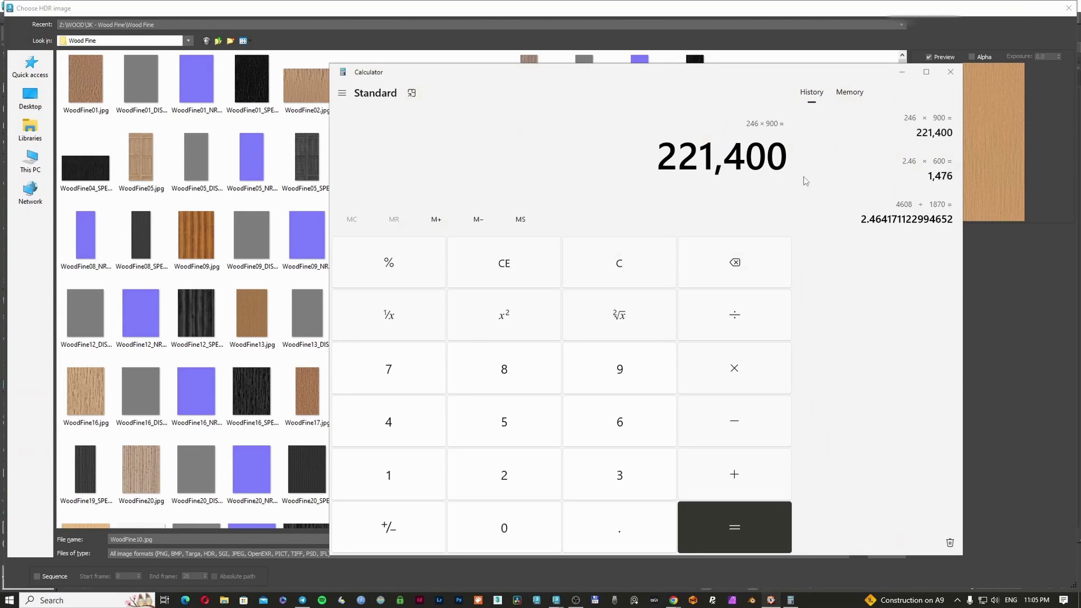
click(961, 73)
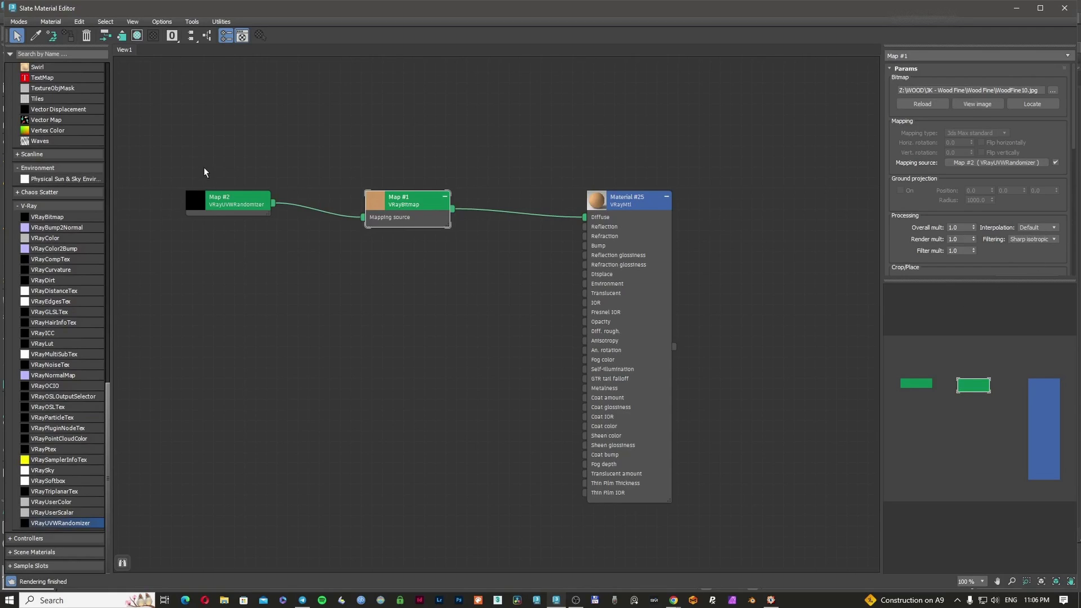
double_click(225, 199)
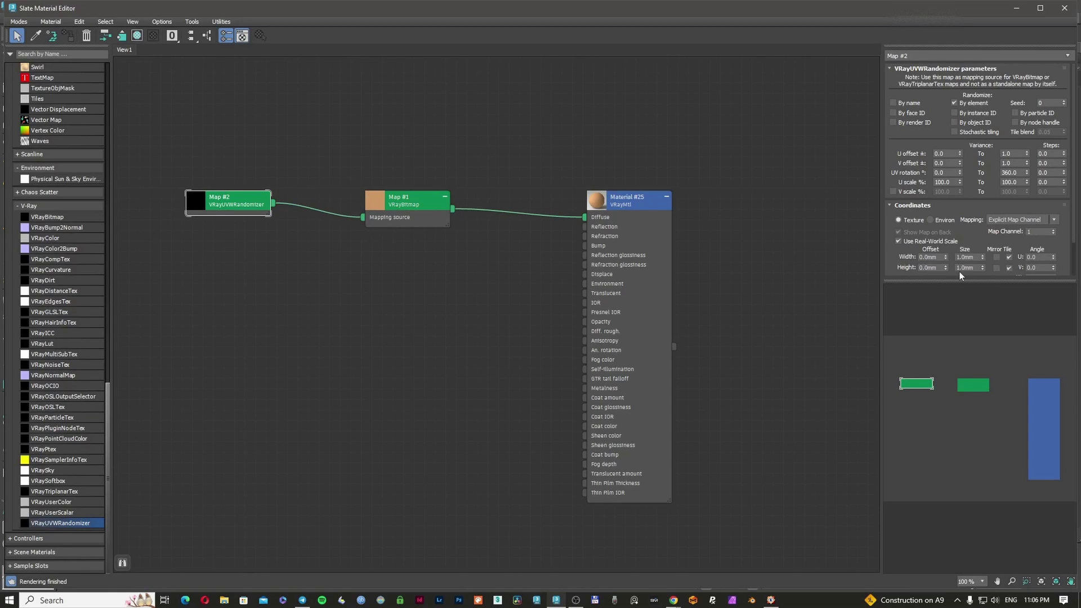
Set the VRayUVWRandomizer size to 900 mm width and 2210 mm height and assign the wood material to the selected slat wall.
text(2.)
text(10)
key(Return)
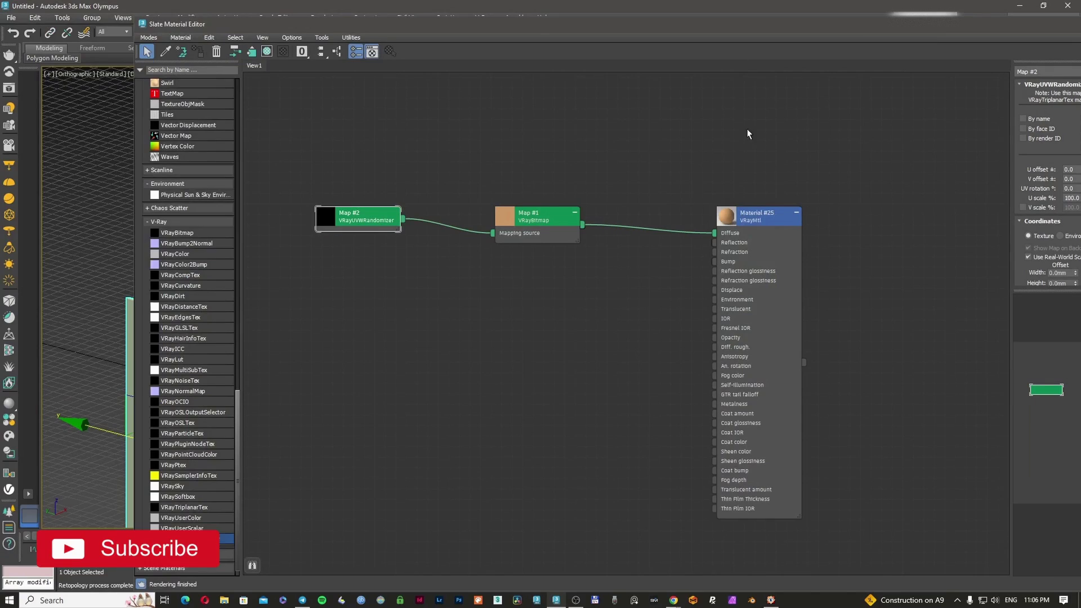
drag(765, 217, 786, 217)
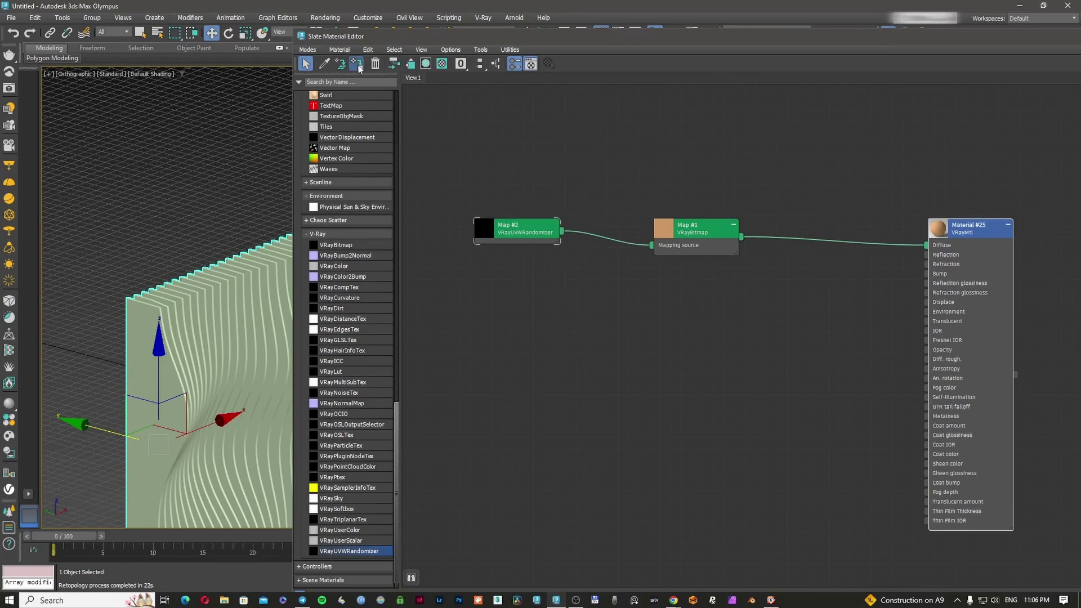
click(357, 64)
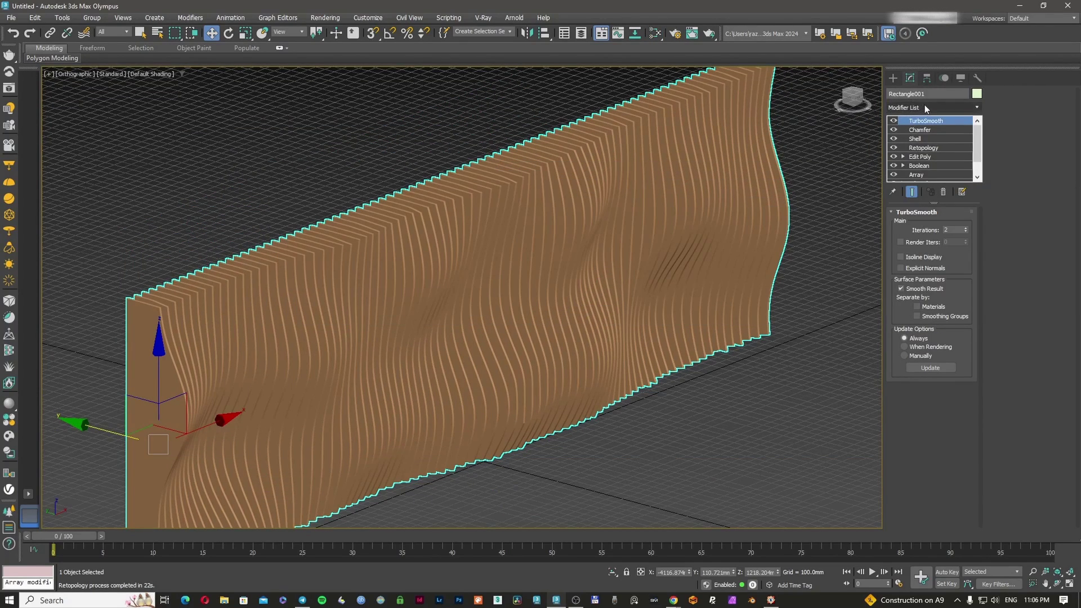
Add a UVW Map modifier to the slat wall with Box mapping and Real-World Map Size enabled.
click(930, 107)
text(u)
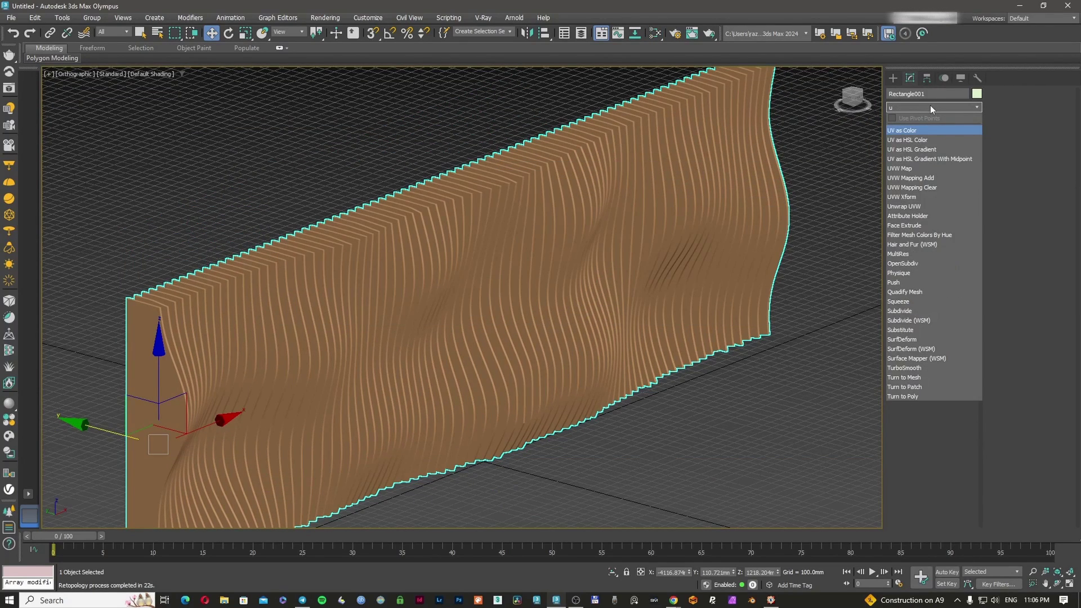
click(900, 169)
click(923, 274)
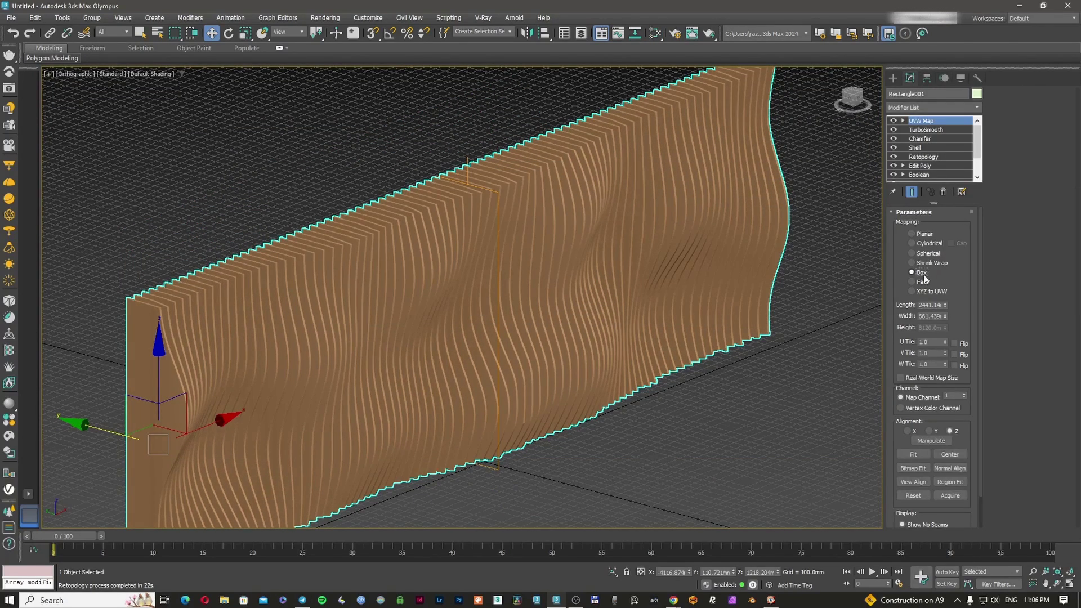
click(922, 378)
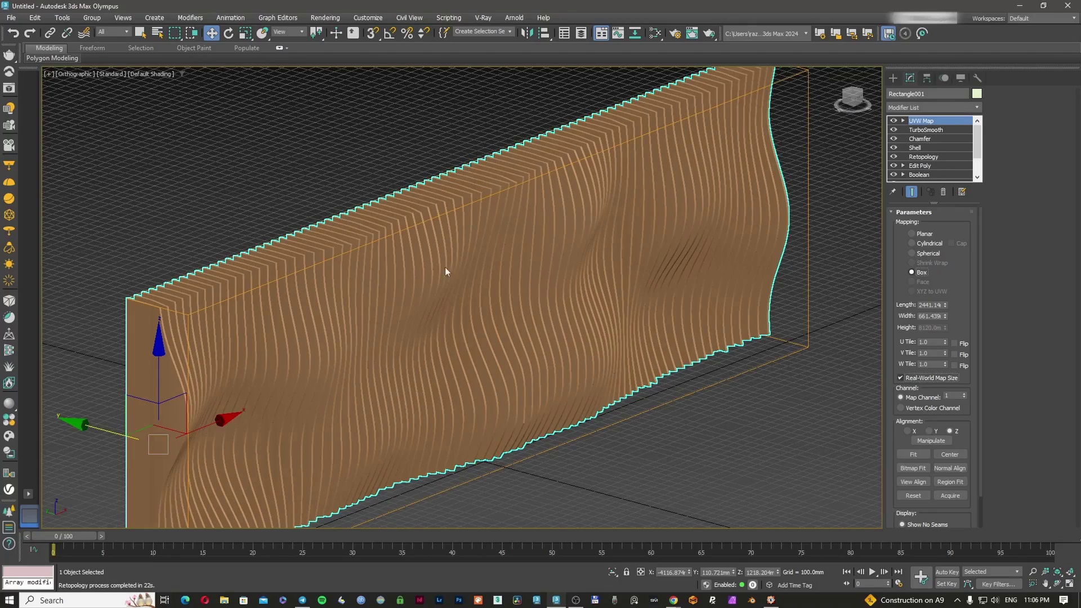
Align the UVW Map to the Y axis and check the wood grain direction on the slat faces and edges.
alt+middle_drag(260, 358, 302, 330)
scroll(318, 388, up, 5)
scroll(397, 321, up, 5)
scroll(441, 312, down, 2)
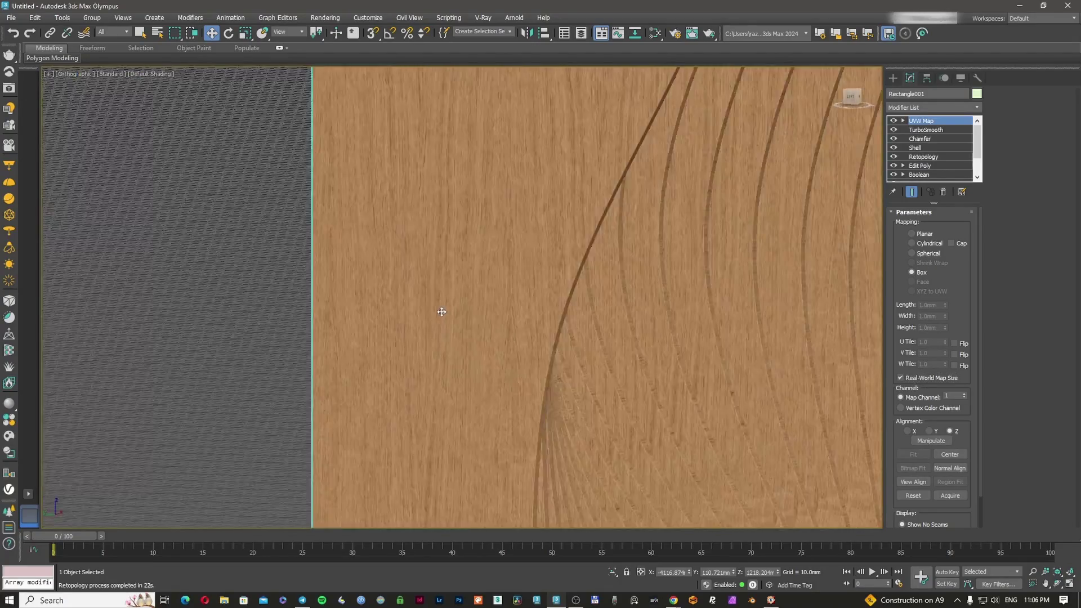
scroll(441, 312, down, 10)
alt+middle_drag(441, 312, 460, 270)
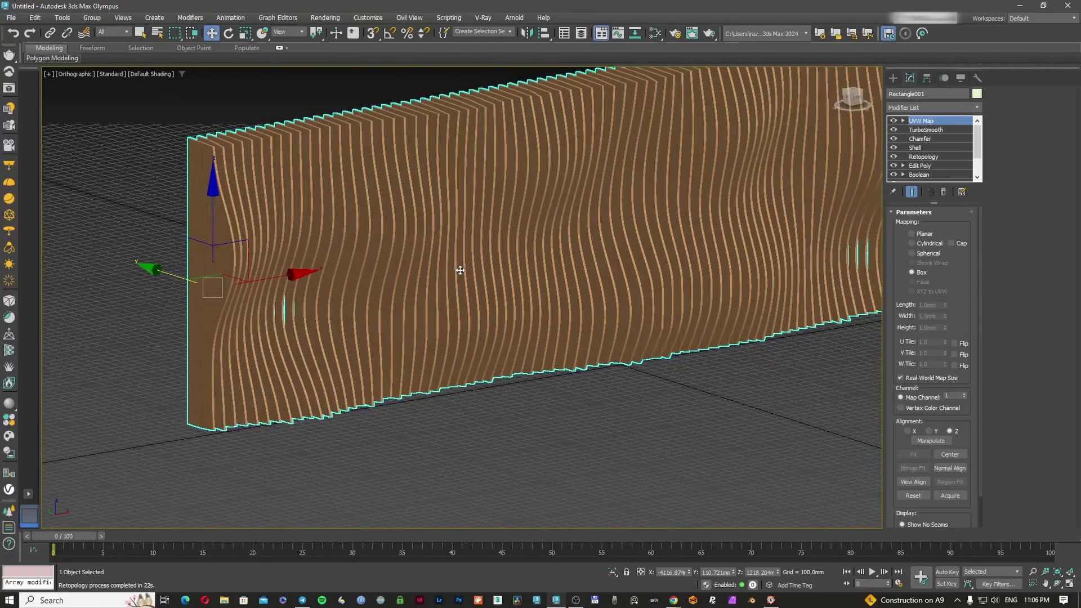
scroll(255, 280, up, 15)
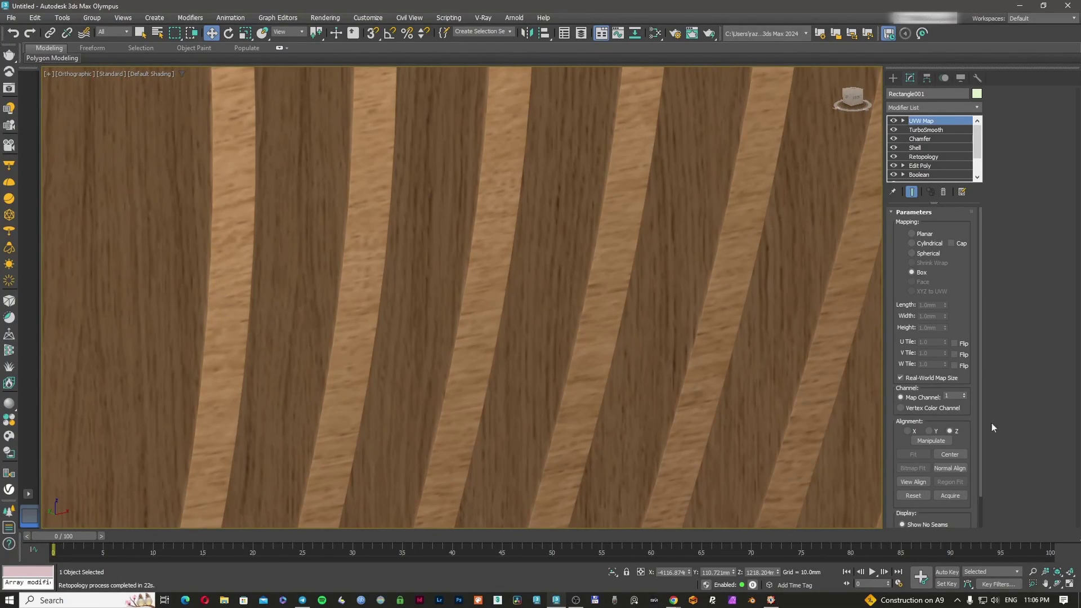
scroll(424, 339, down, 3)
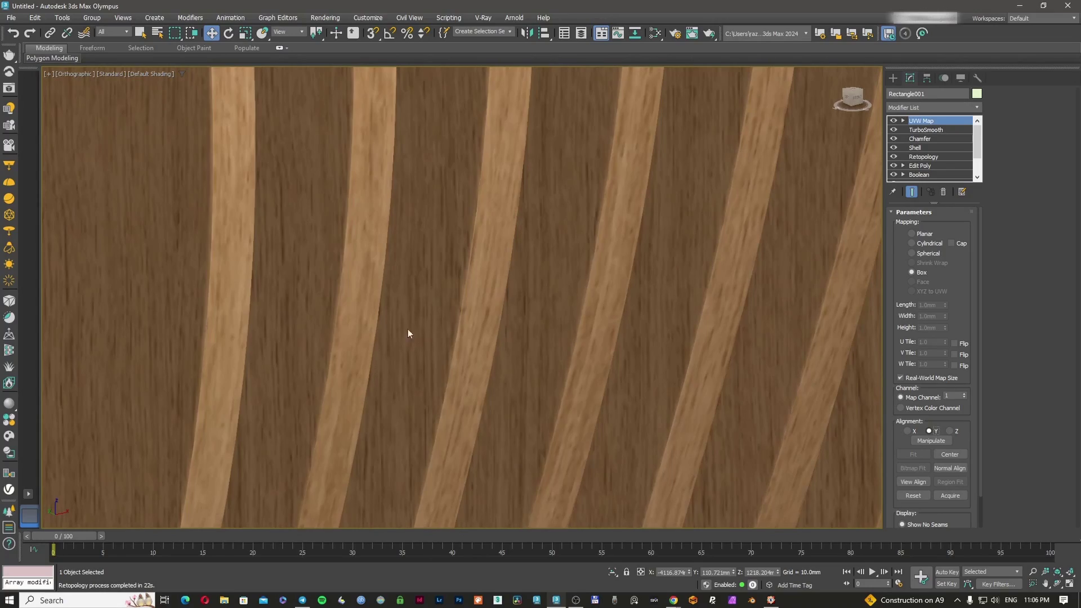
middle_drag(349, 328, 417, 334)
scroll(418, 333, down, 5)
scroll(350, 438, up, 5)
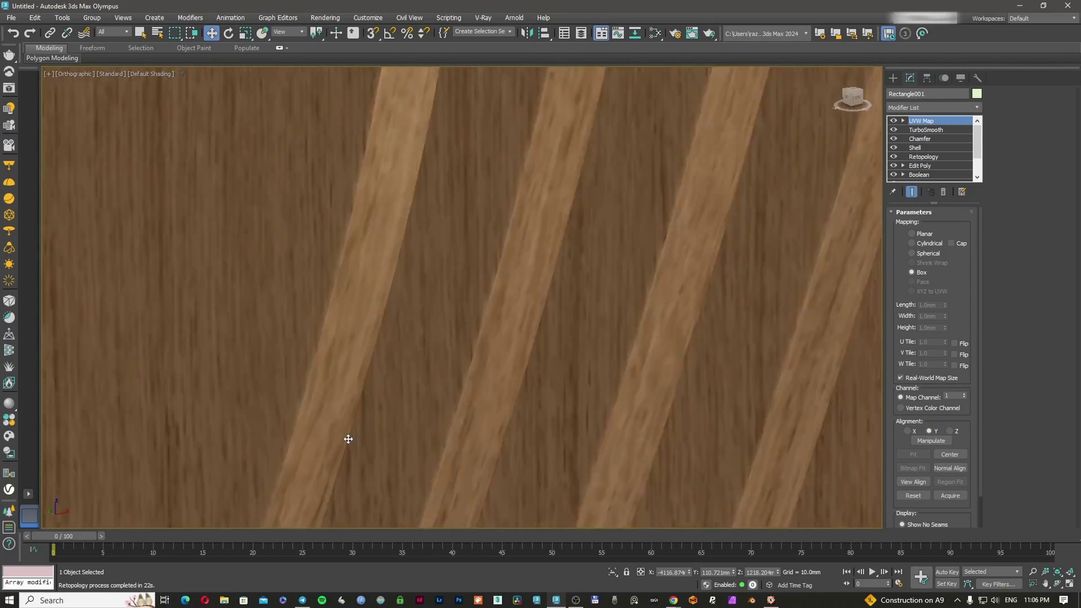
scroll(347, 434, down, 13)
middle_drag(572, 316, 501, 343)
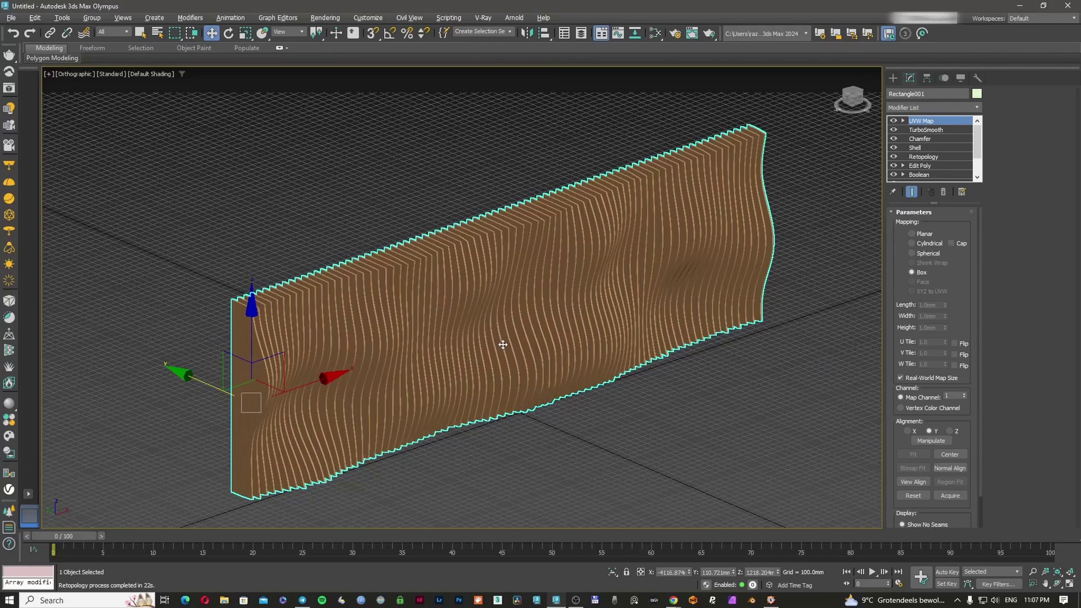
Space out the map and material nodes in the Slate Material Editor and set the wood material's reflection color to white.
key(m)
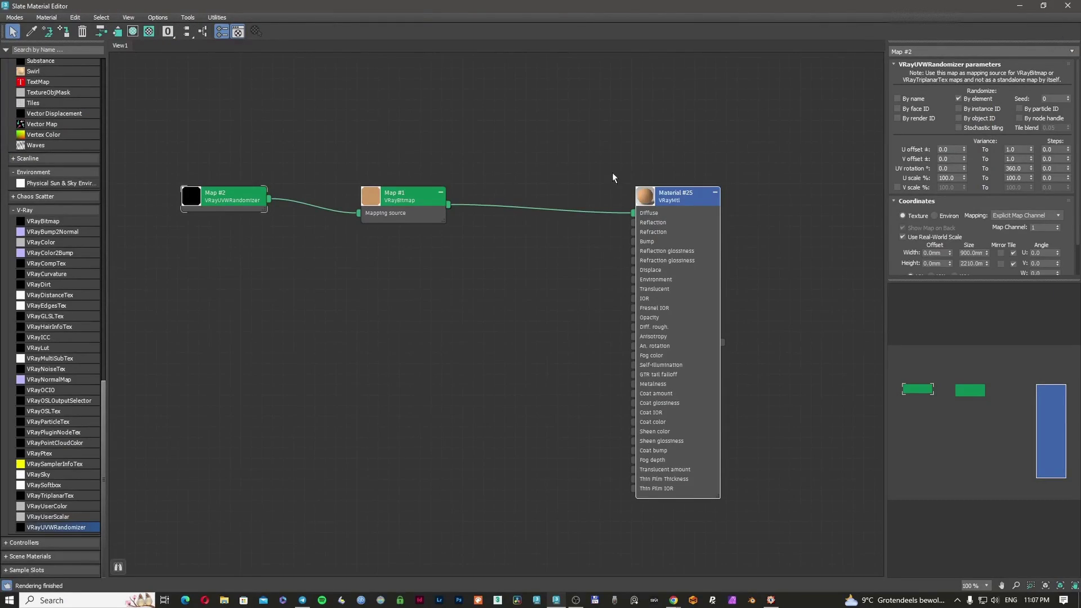
drag(402, 196, 456, 196)
drag(684, 196, 715, 206)
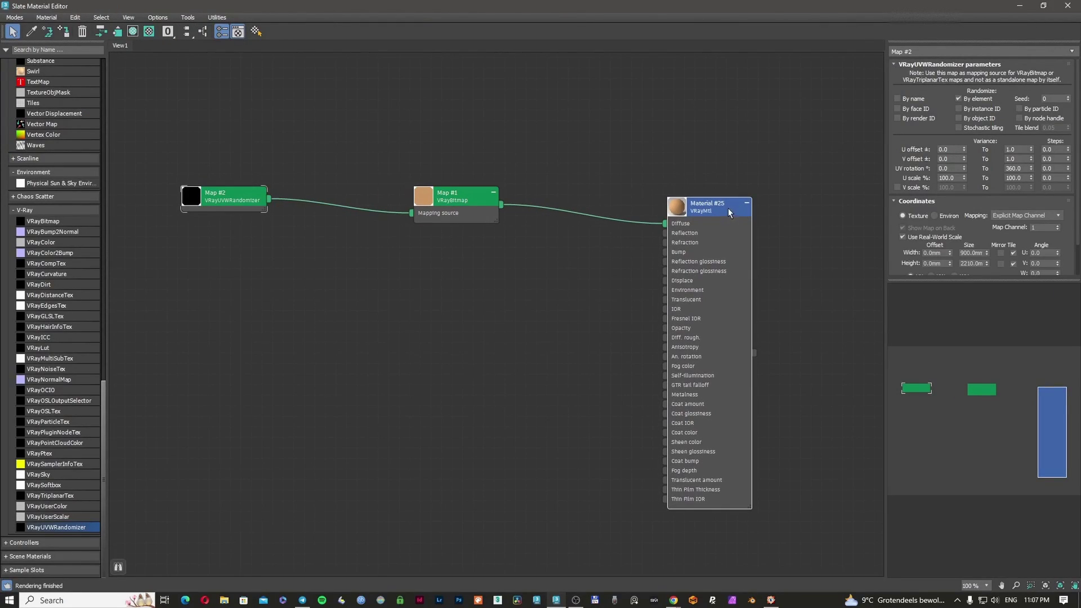
click(951, 105)
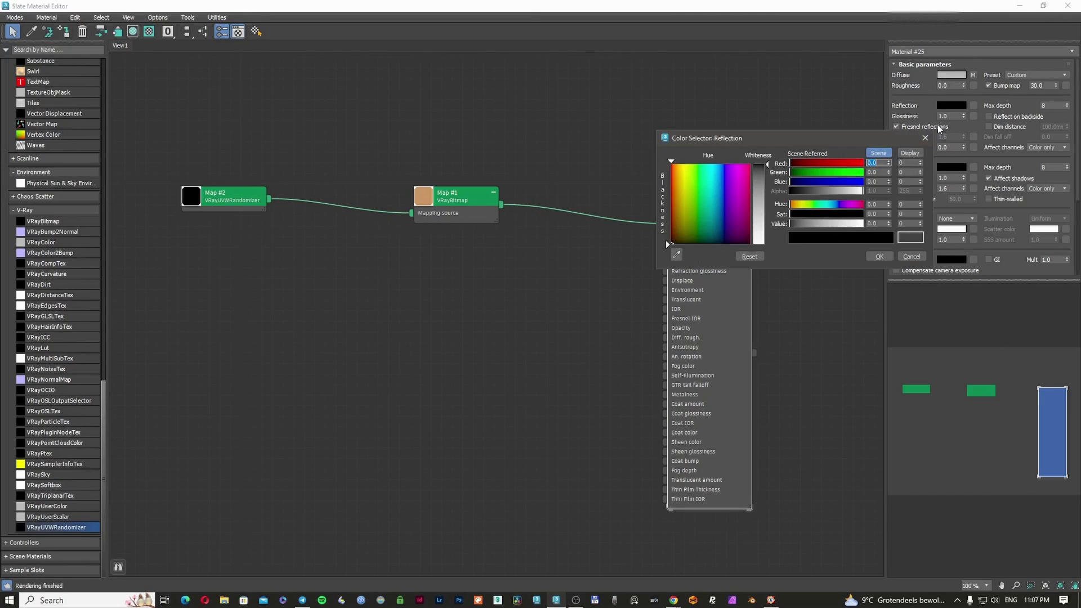
drag(767, 163, 767, 242)
click(879, 256)
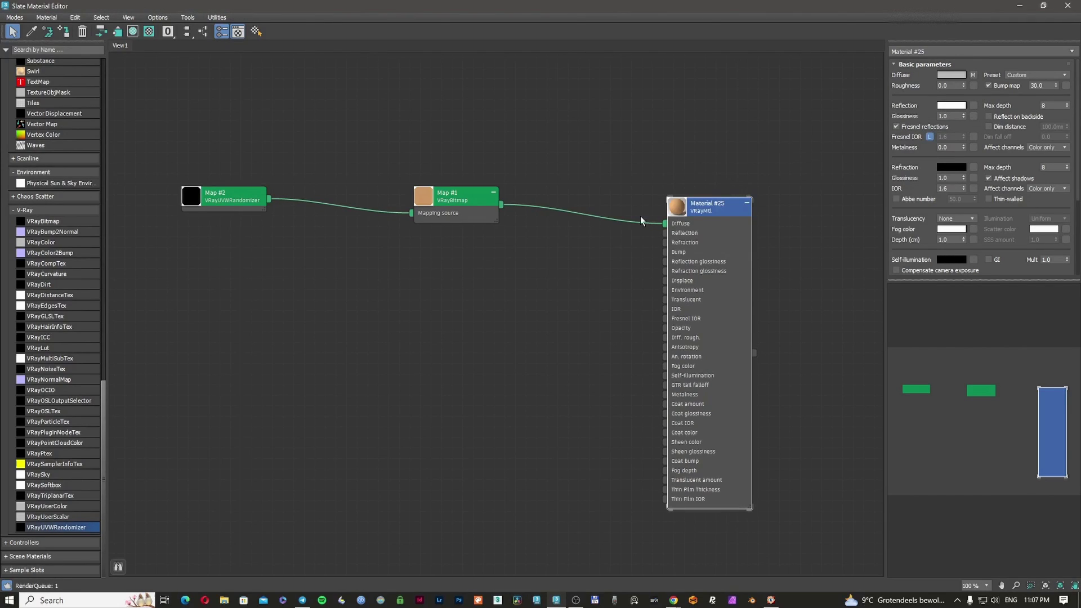
Connect the wood VRayBitmap as an instance to the material's reflection glossiness.
drag(699, 207, 741, 197)
drag(501, 204, 975, 123)
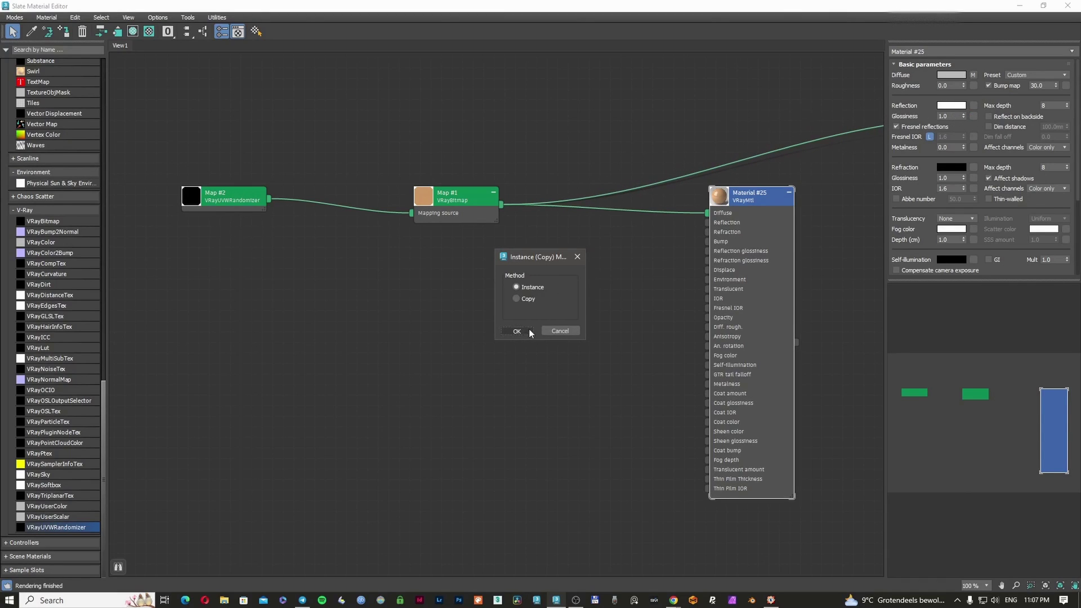
click(526, 332)
Insert a ColorCorrection map between the wood bitmap and reflection glossiness, with advanced lightness and an RGB gamma/contrast of 2.0.
scroll(65, 283, up, 12)
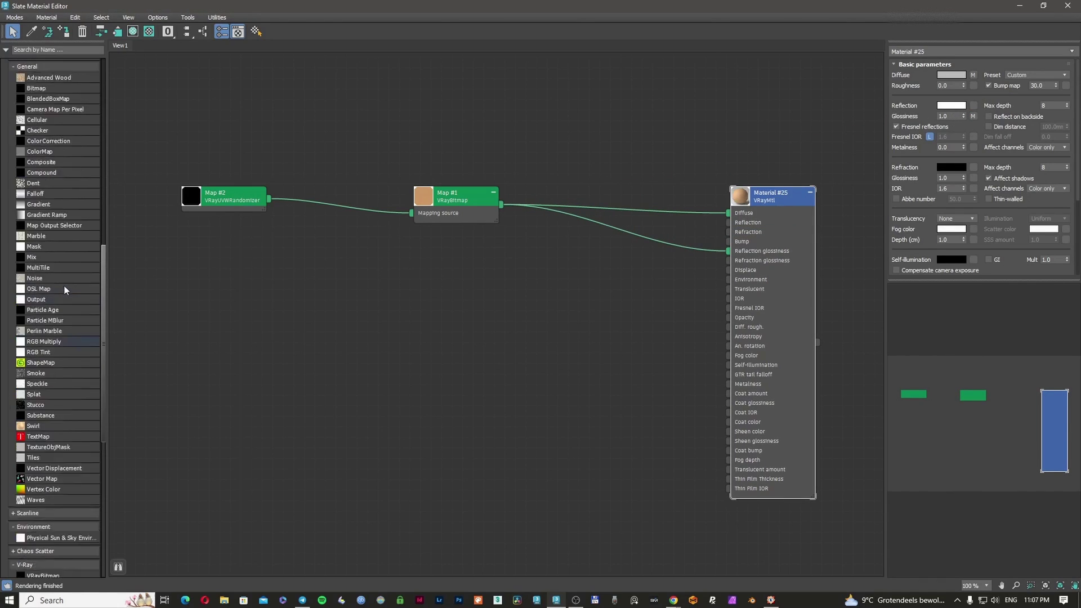
drag(622, 236, 622, 236)
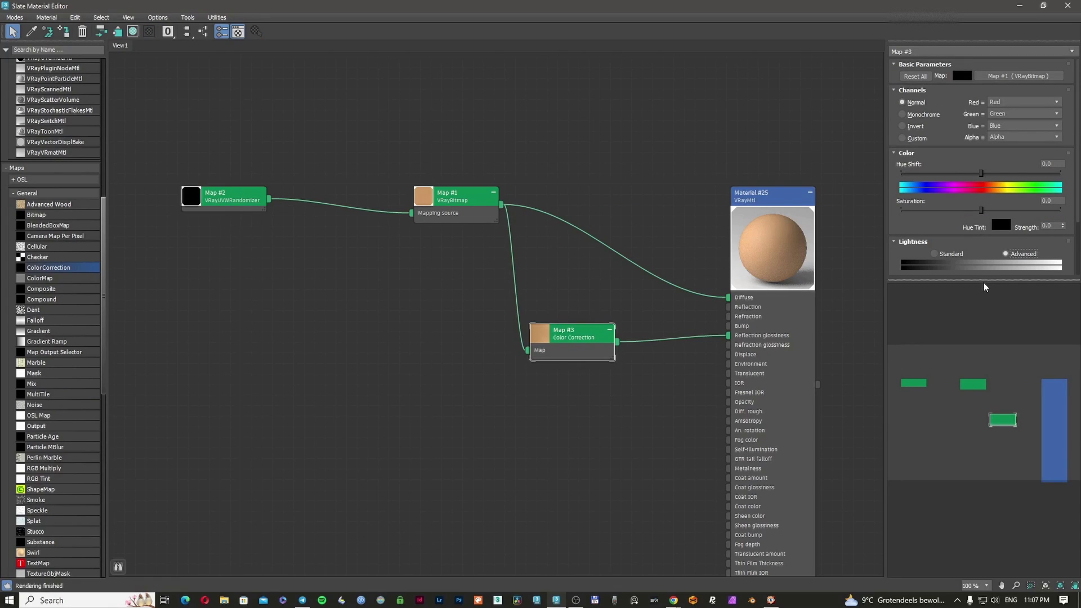
double_click(978, 294)
text(3)
key(Return)
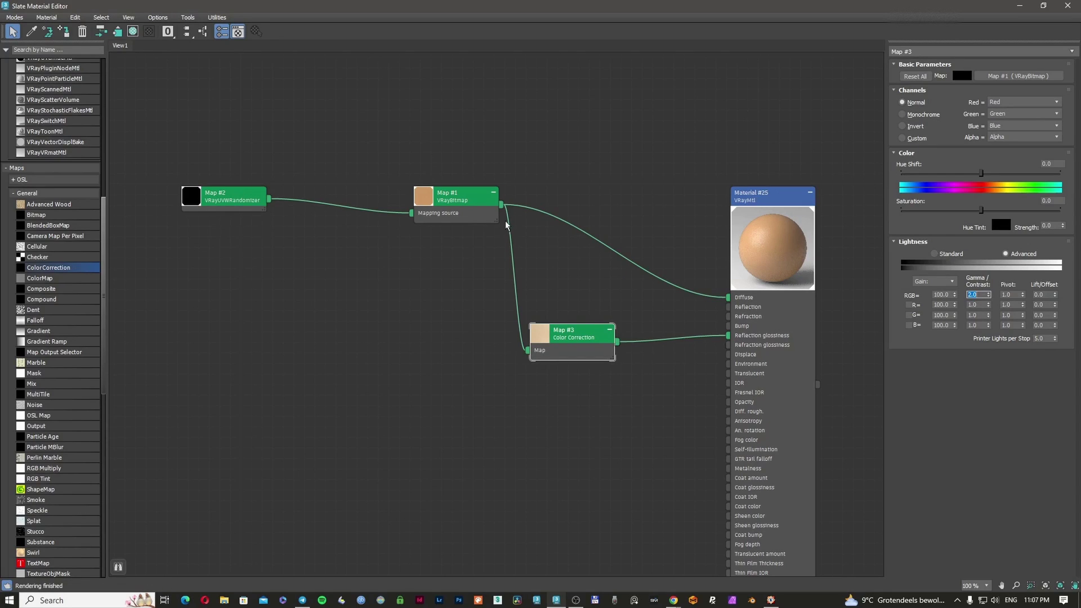
Rearrange the nodes and add a VRayBump2Normal map fed by the Color Correction map.
drag(563, 336, 595, 323)
drag(785, 200, 827, 177)
drag(607, 312, 596, 312)
scroll(69, 342, down, 11)
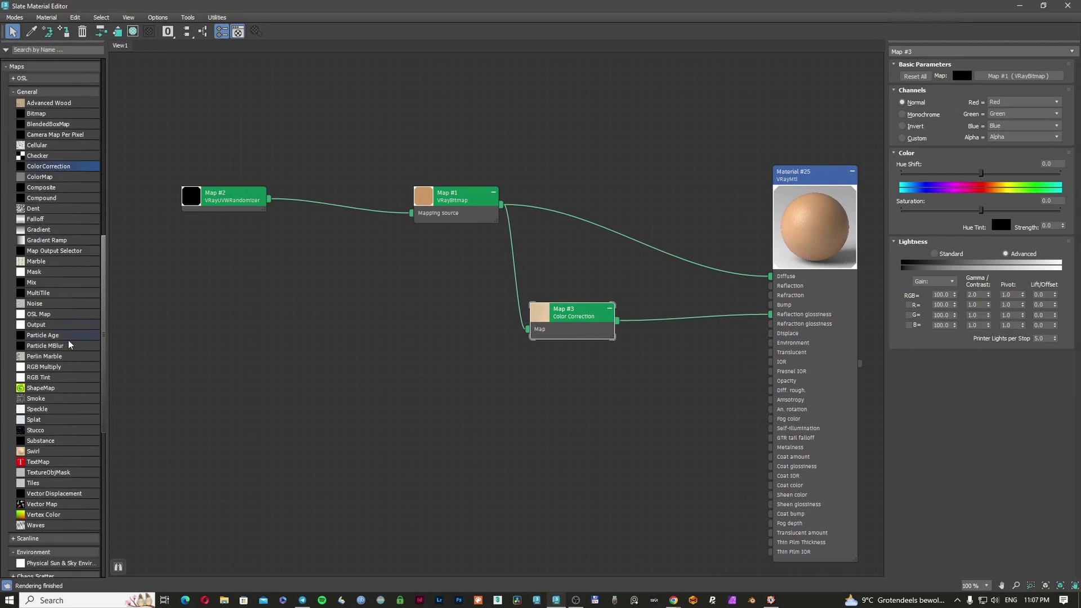
drag(56, 320, 572, 375)
drag(577, 319, 603, 288)
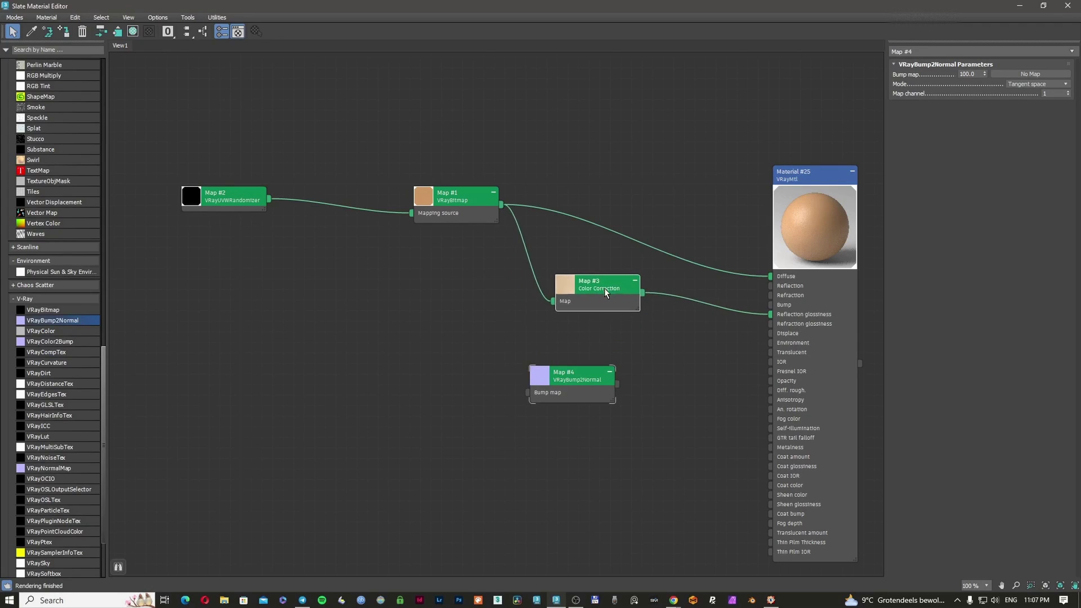
drag(638, 289, 528, 393)
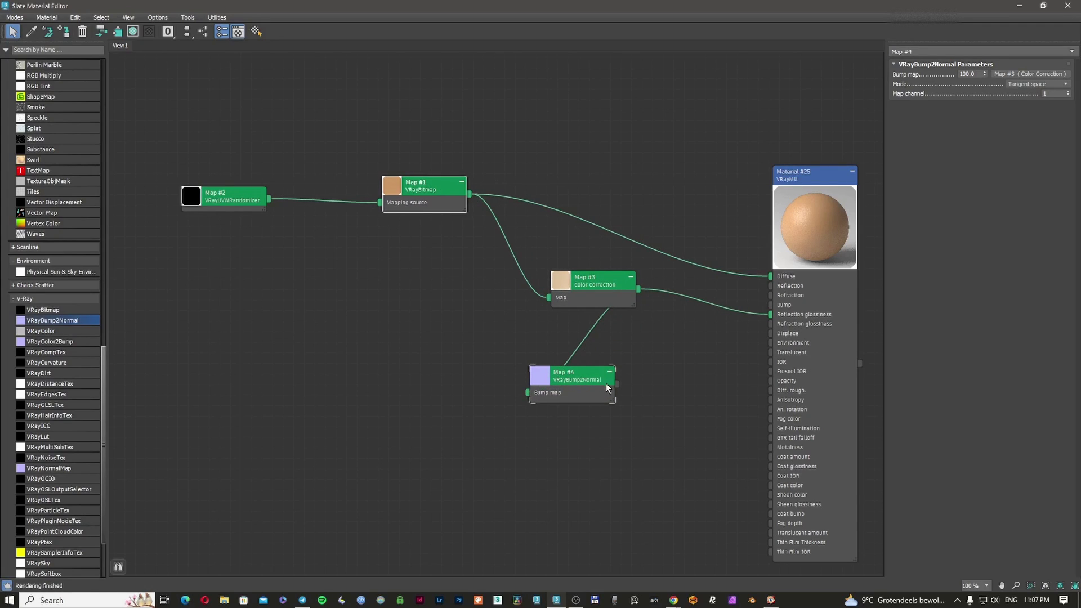
Connect the VRayBump2Normal map as an instance to the material's bump map slot and set the bump amount to 100.
drag(594, 384, 658, 391)
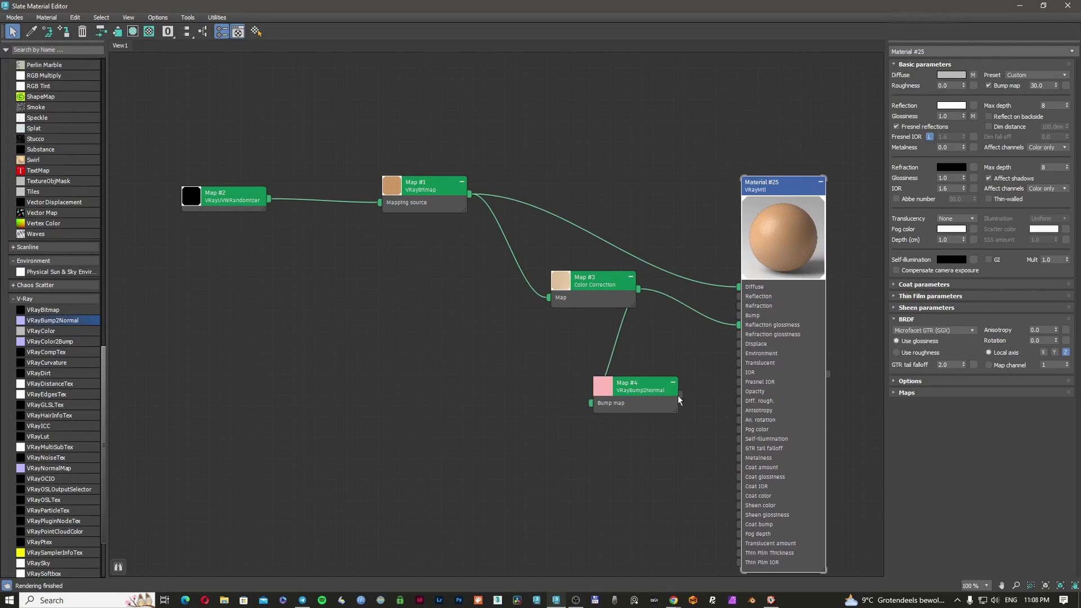
drag(680, 394, 1065, 85)
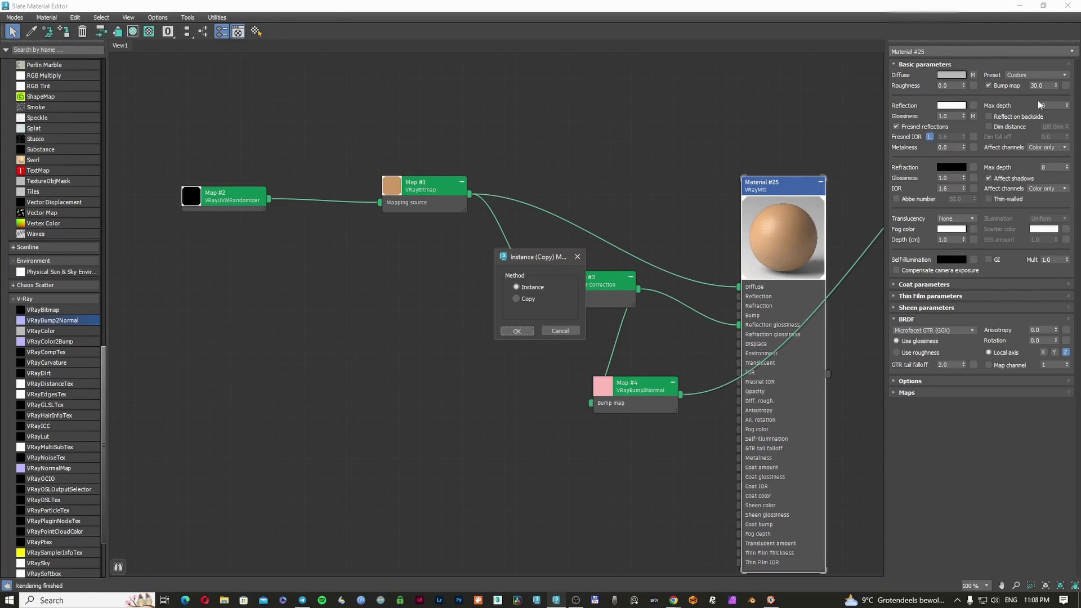
key(Return)
double_click(1047, 85)
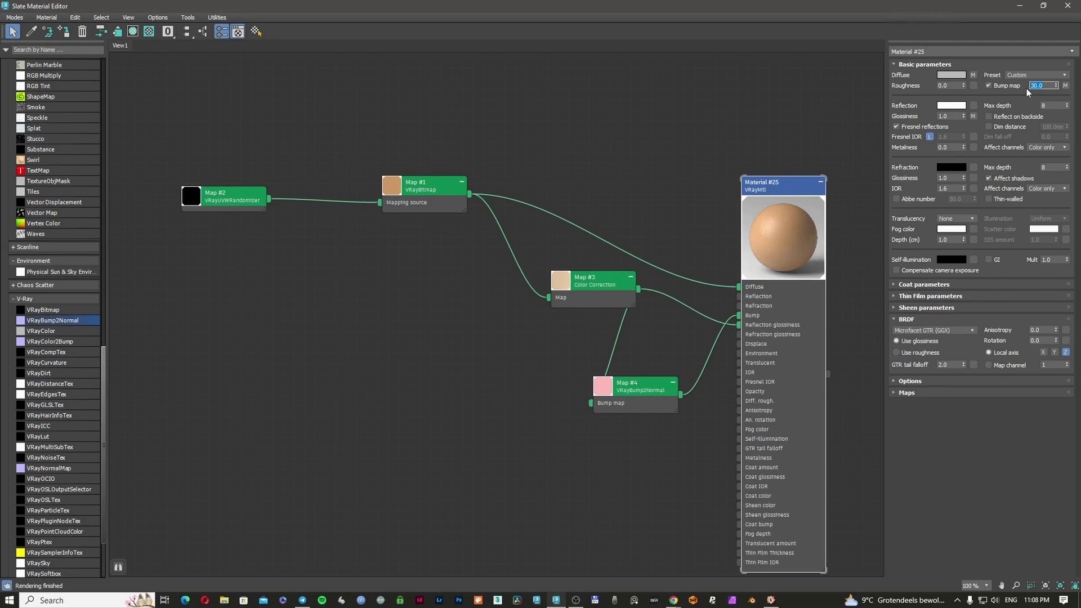
text(100)
key(Return)
Show the VRayBump2Normal map's parameters, and close the material editor with nothing selected in the scene.
drag(564, 304, 448, 283)
click(646, 385)
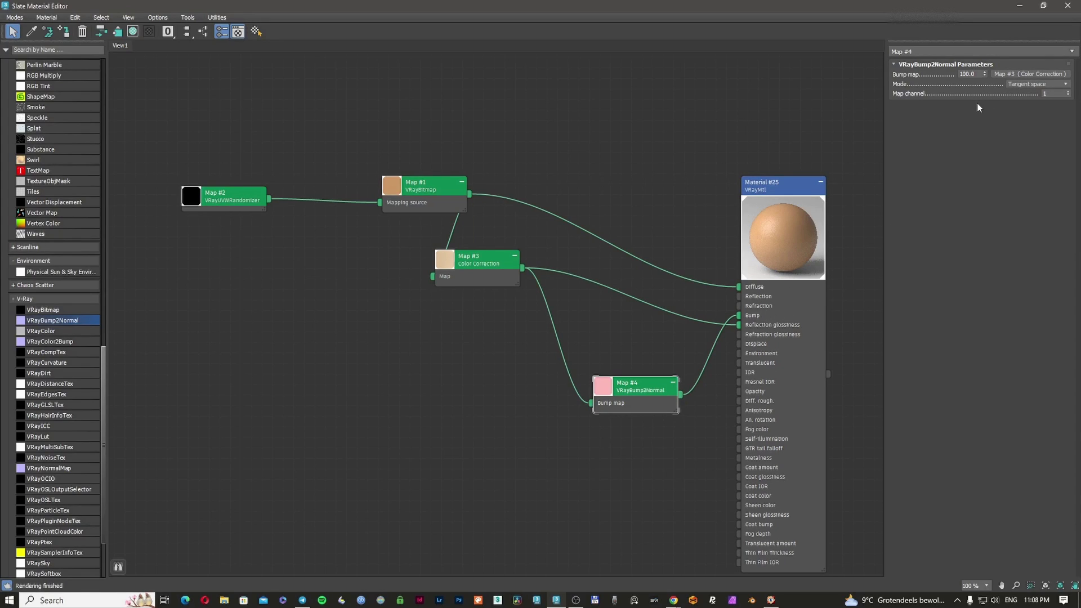
double_click(976, 73)
click(1067, 6)
click(481, 213)
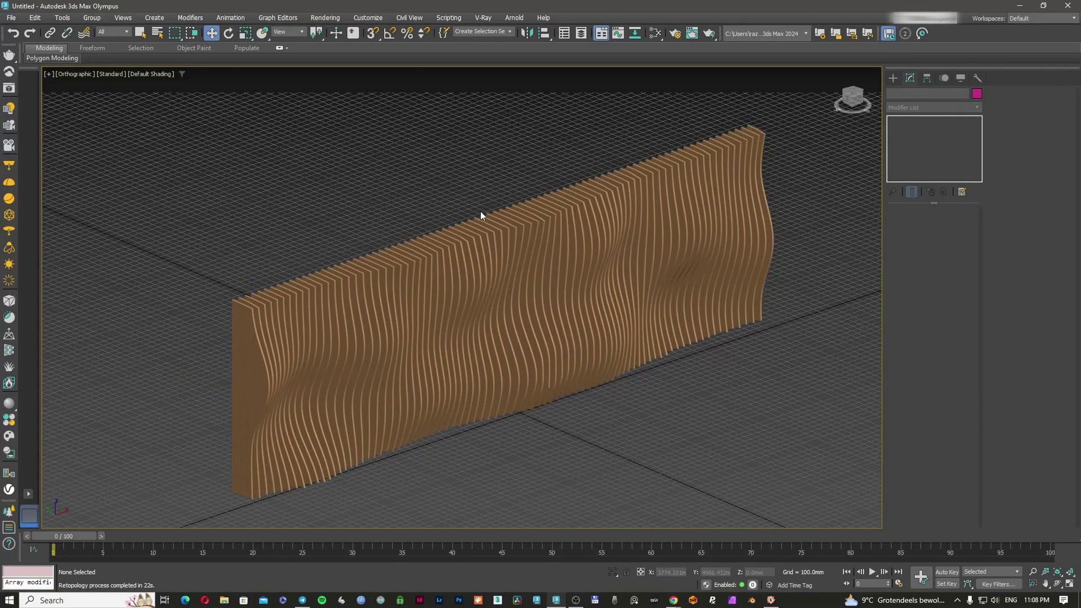
Open the Environment and Effects settings and choose a VRayBitmap as the environment map.
key(8)
click(341, 135)
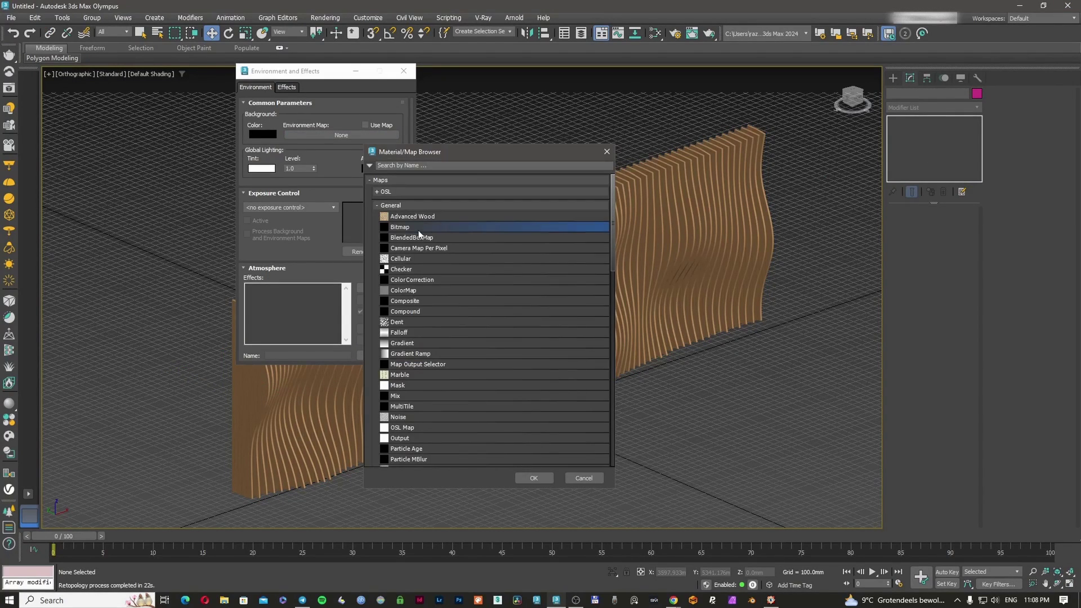
click(379, 207)
double_click(415, 282)
Load autoshop_01_8k.hdr from the HDRI haven folder on the Texturi (Z:) drive as the environment image.
click(188, 41)
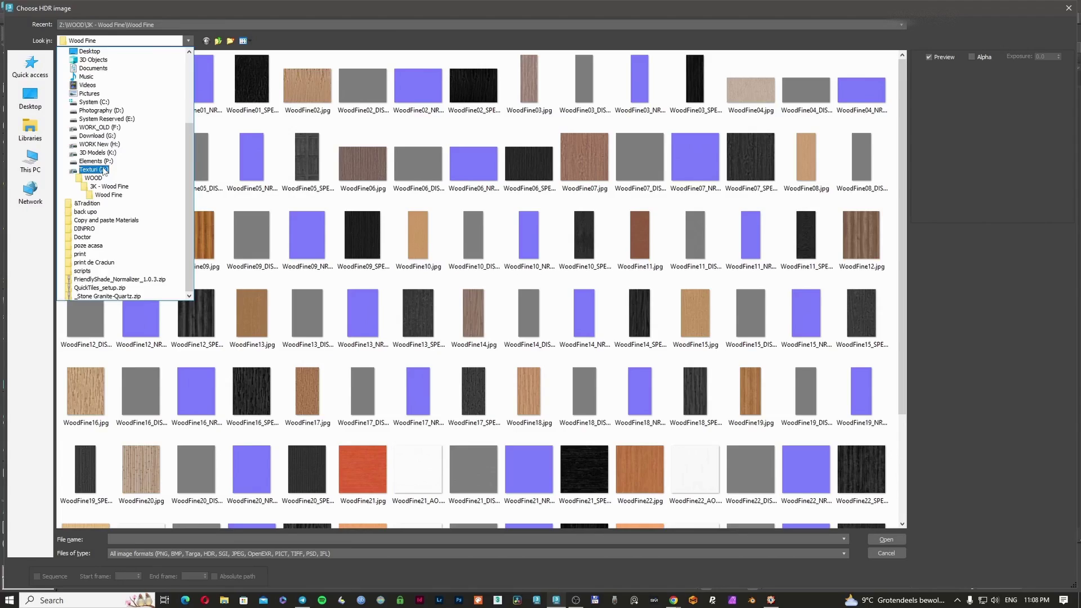
click(90, 169)
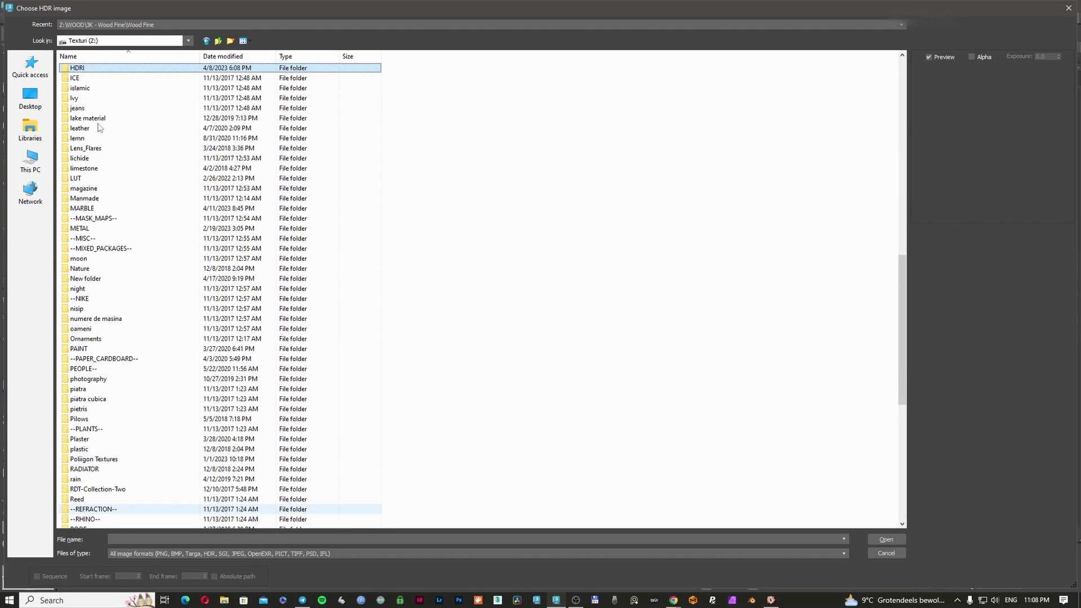
double_click(77, 67)
click(106, 148)
double_click(99, 139)
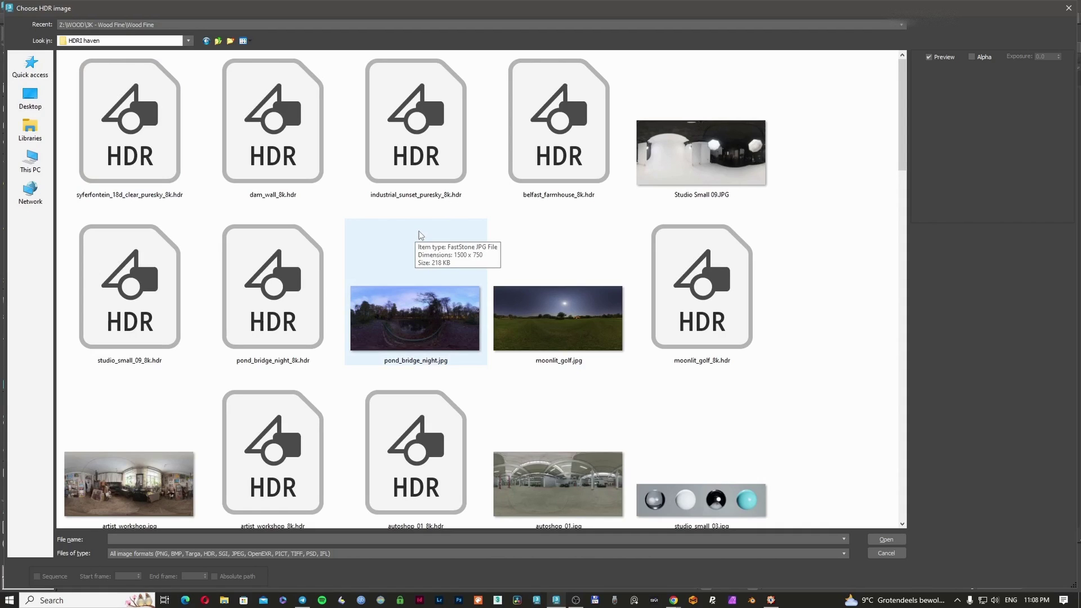
scroll(419, 235, down, 3)
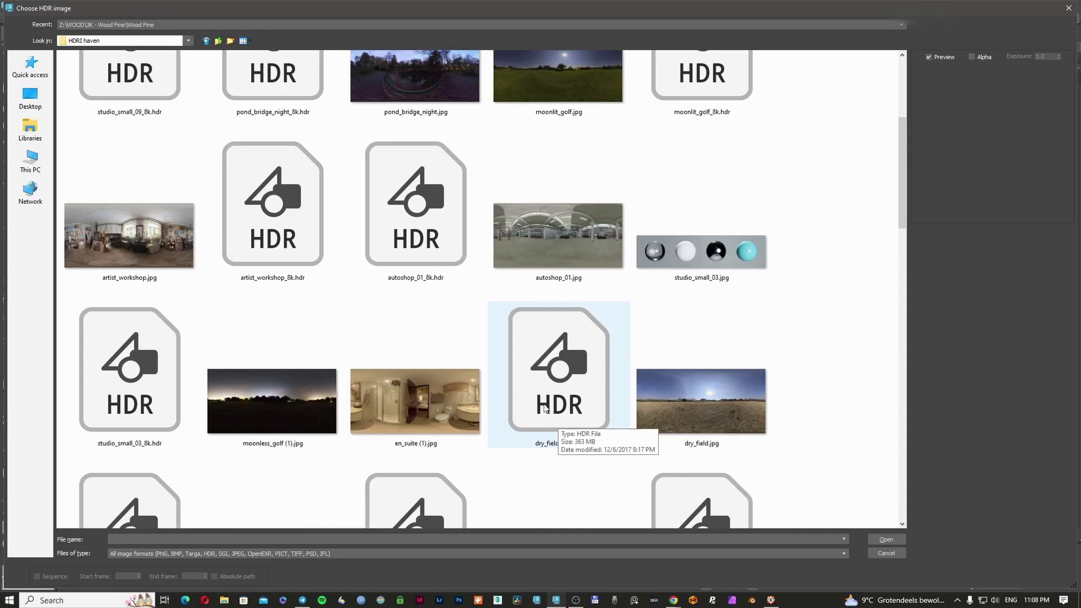
double_click(461, 260)
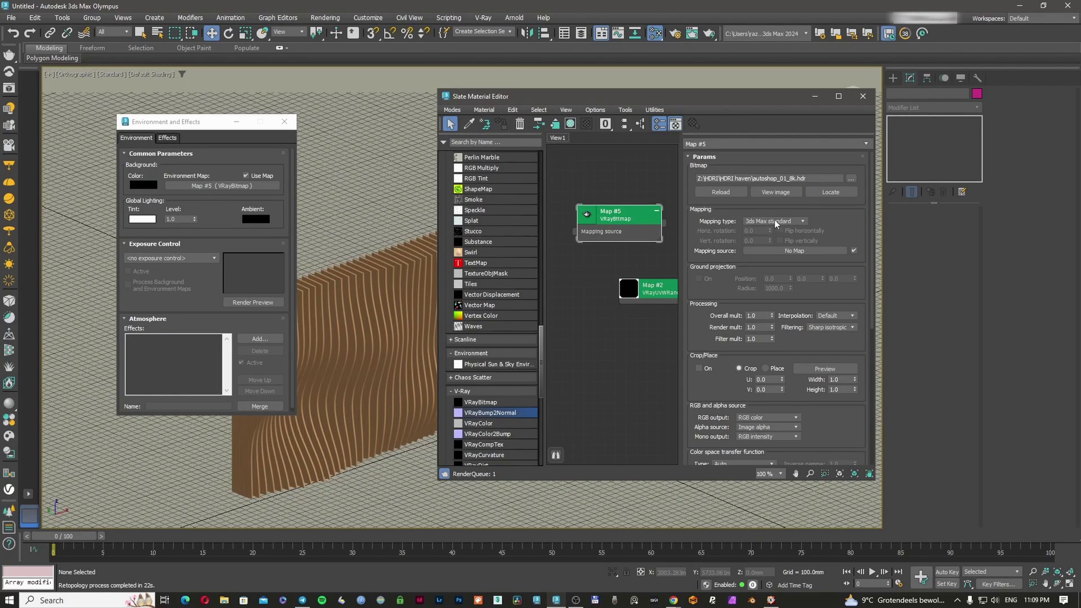
Set the environment VRayBitmap's mapping type to Spherical in the Slate Material Editor.
click(776, 220)
click(602, 224)
click(776, 222)
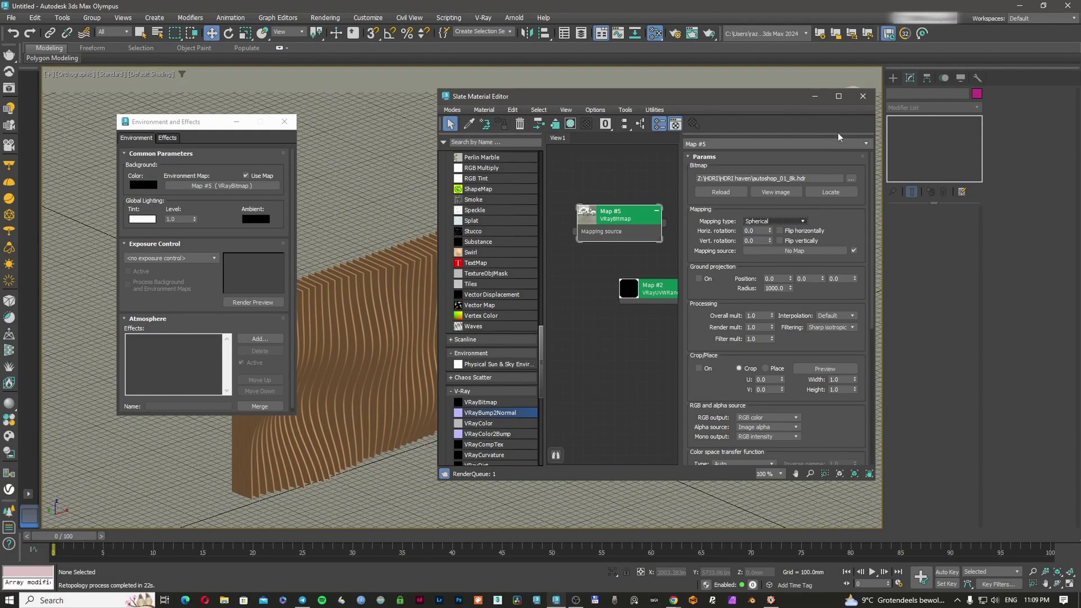
Frame the slat wall in a perspective view turned toward its end face and start a V-Ray render.
click(815, 96)
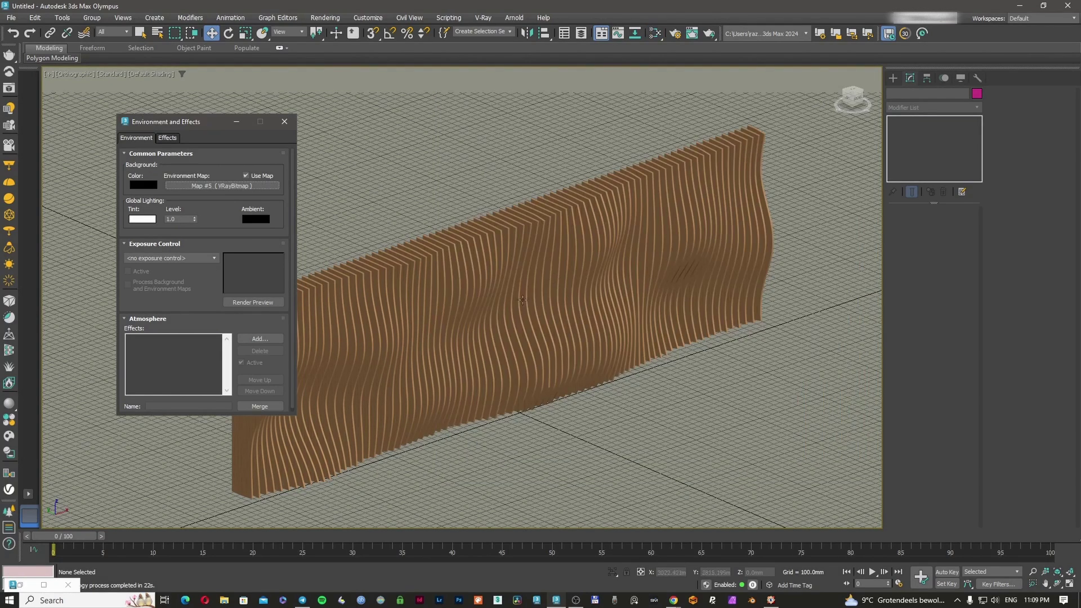
click(506, 316)
key(p)
key(z)
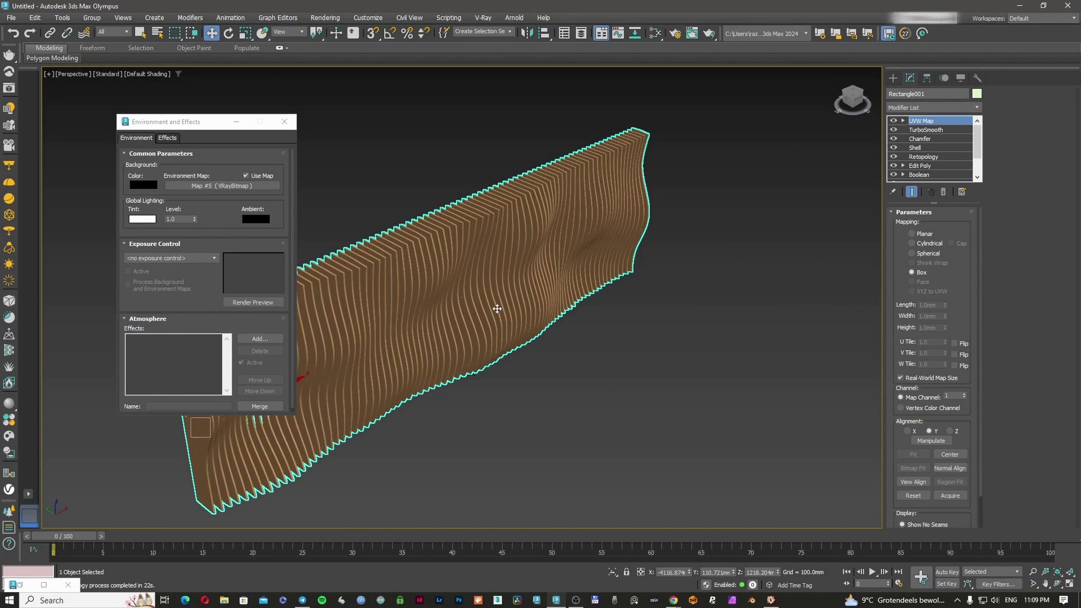
alt+middle_drag(497, 308, 505, 164)
key(shift+q)
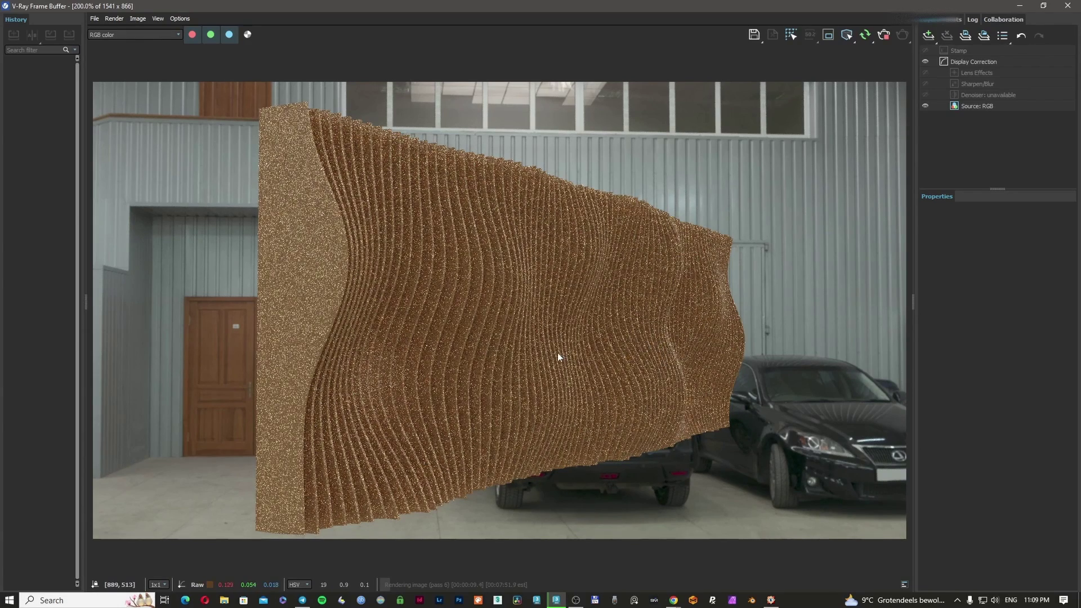
Inspect the rendered slats, reduce the frame buffer window beside the viewport and close the Environment and Effects settings.
scroll(558, 355, up, 3)
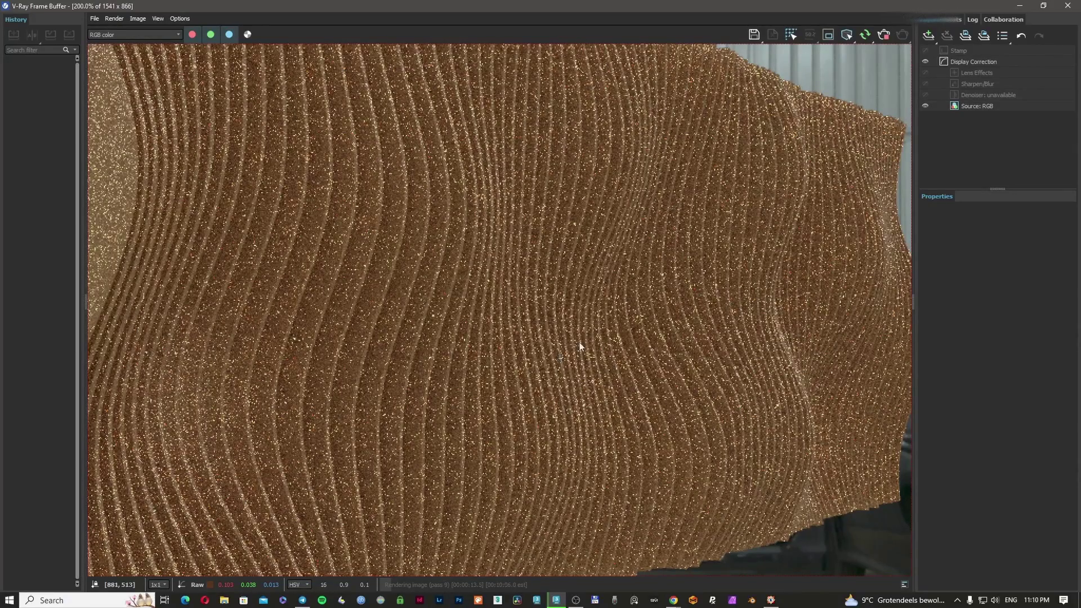
scroll(726, 222, down, 3)
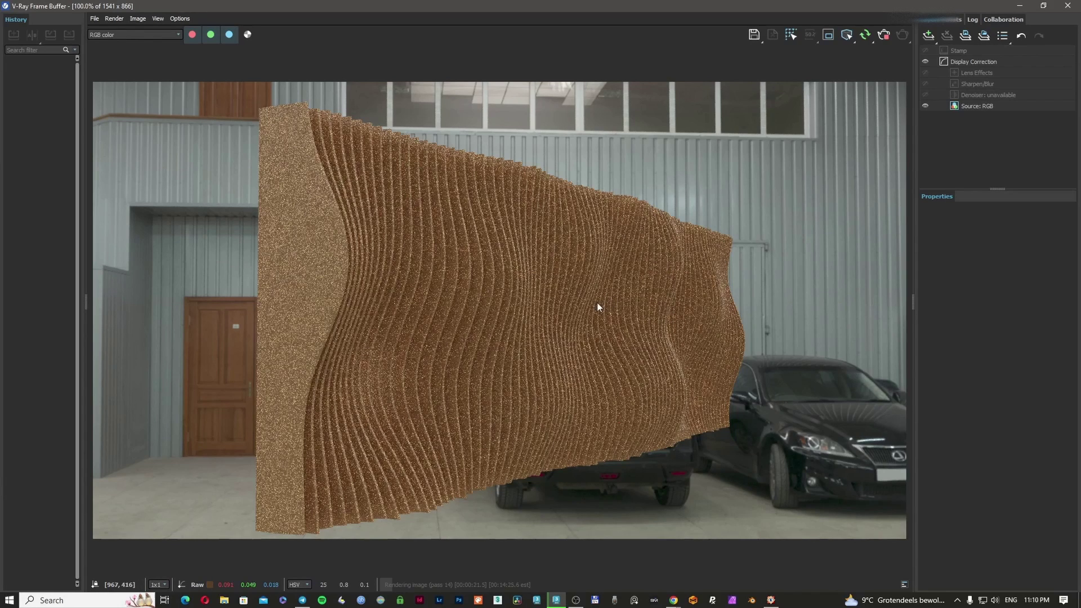
double_click(701, 8)
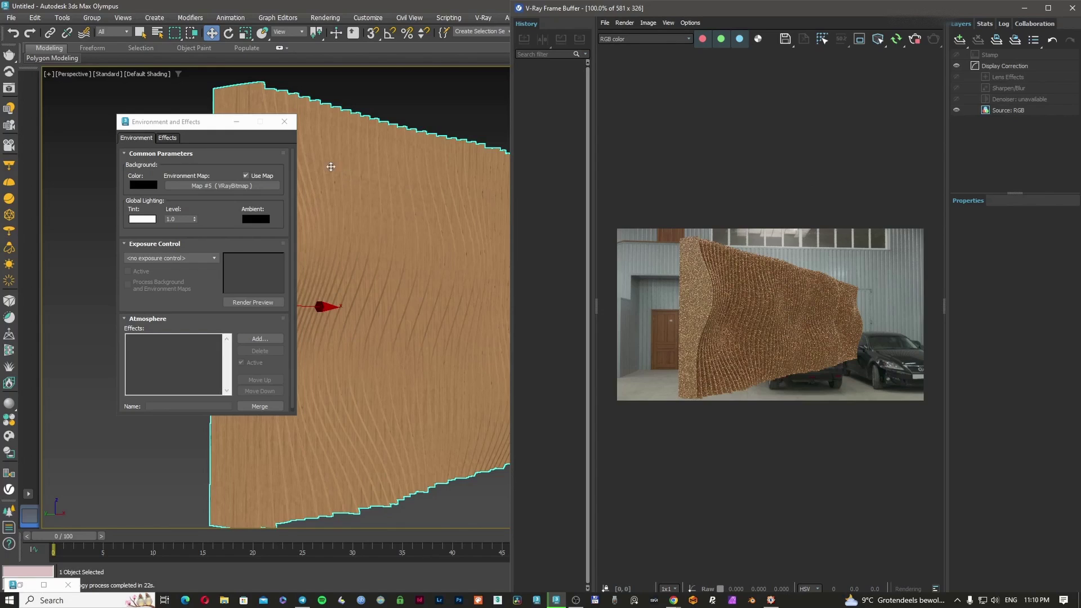
click(285, 122)
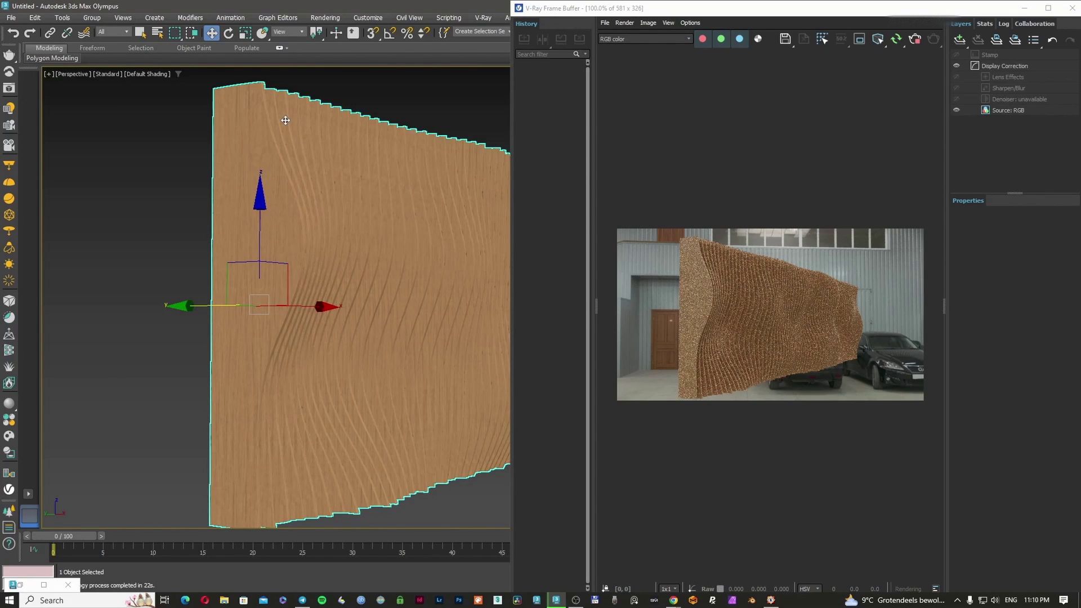
Examine the wall's render up close and from its opposite end, leaving nothing selected in the scene.
scroll(398, 258, up, 5)
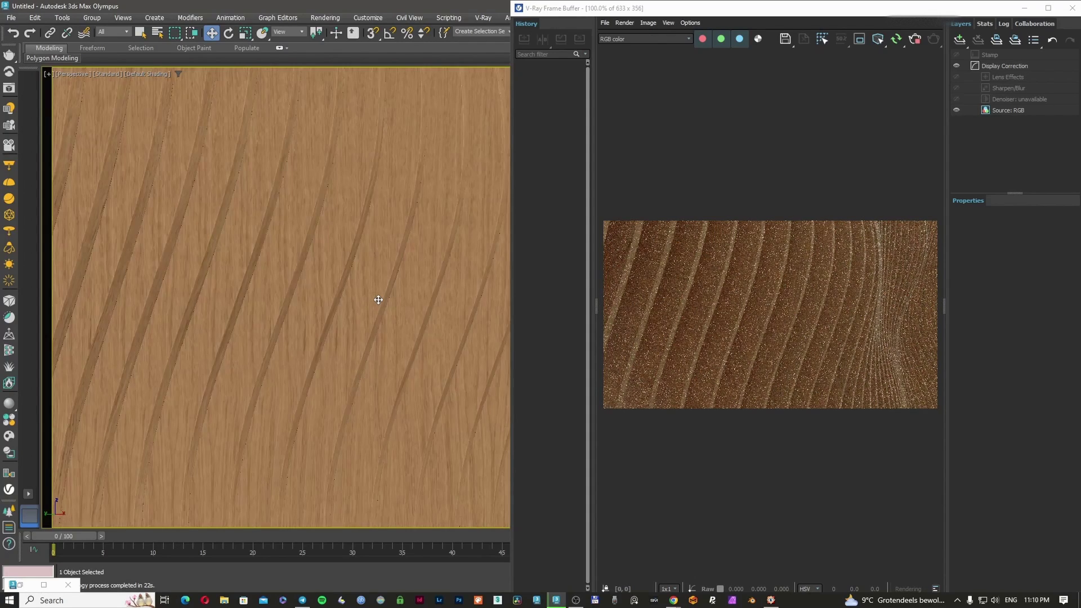
scroll(378, 300, down, 5)
scroll(393, 297, up, 2)
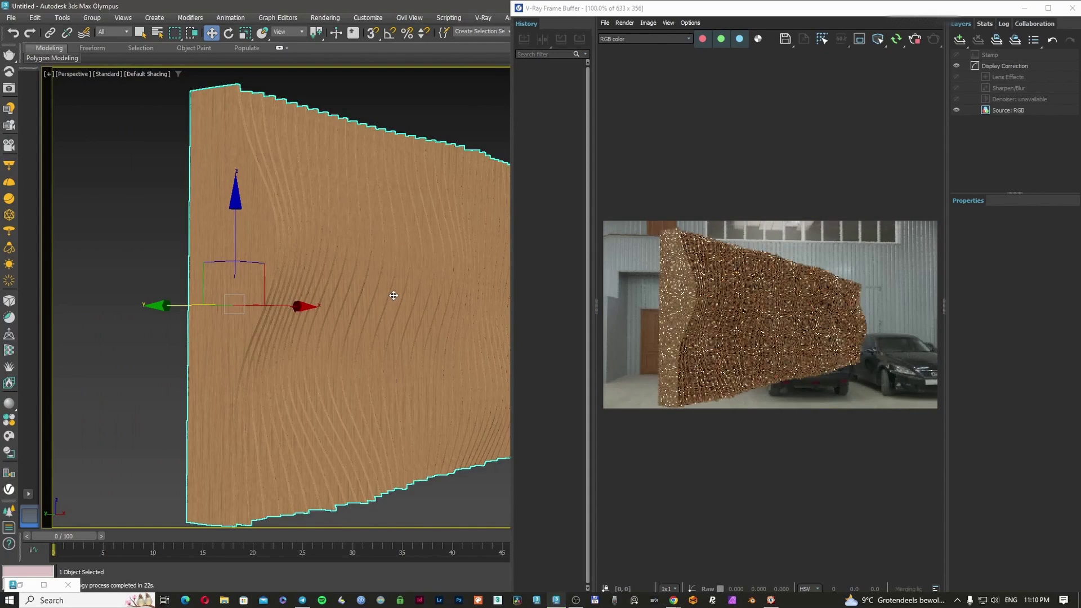
mouse_move(393, 296)
middle_down()
mouse_move(269, 292)
mouse_move(307, 294)
middle_up()
scroll(453, 313, up, 2)
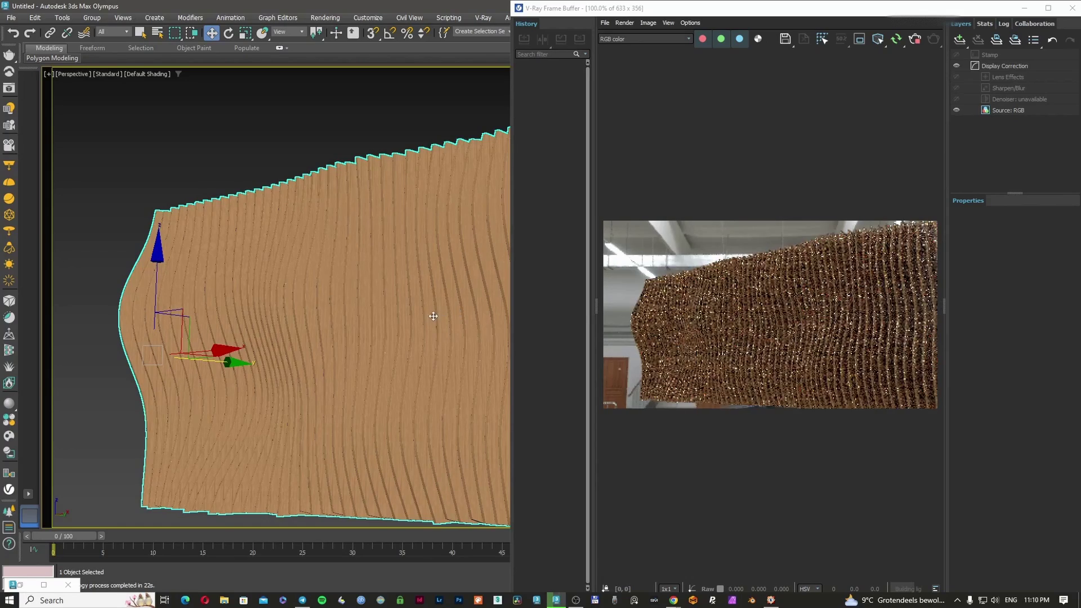
mouse_move(433, 316)
alt+middle_down()
mouse_move(362, 313)
mouse_move(380, 314)
alt+middle_up()
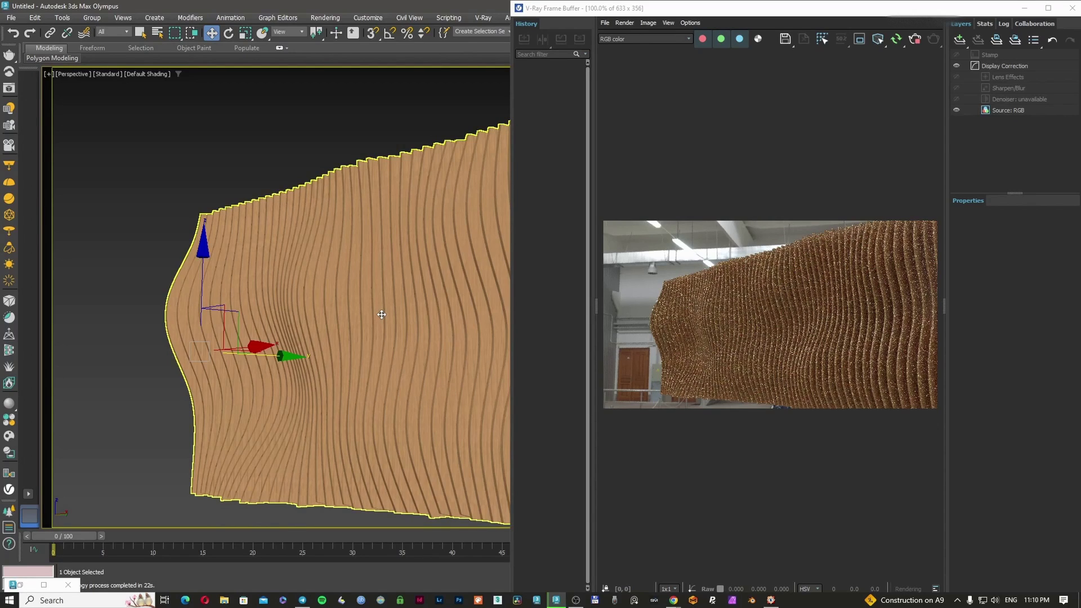
click(382, 315)
click(351, 134)
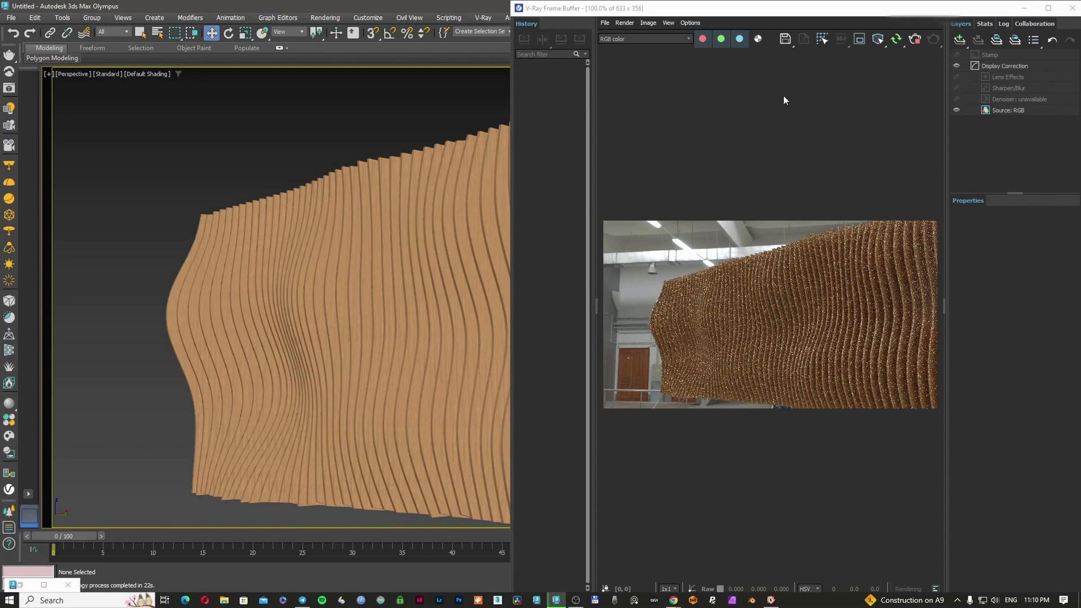
Add an Exposure correction layer in the frame buffer and set its exposure to 1.234.
click(959, 40)
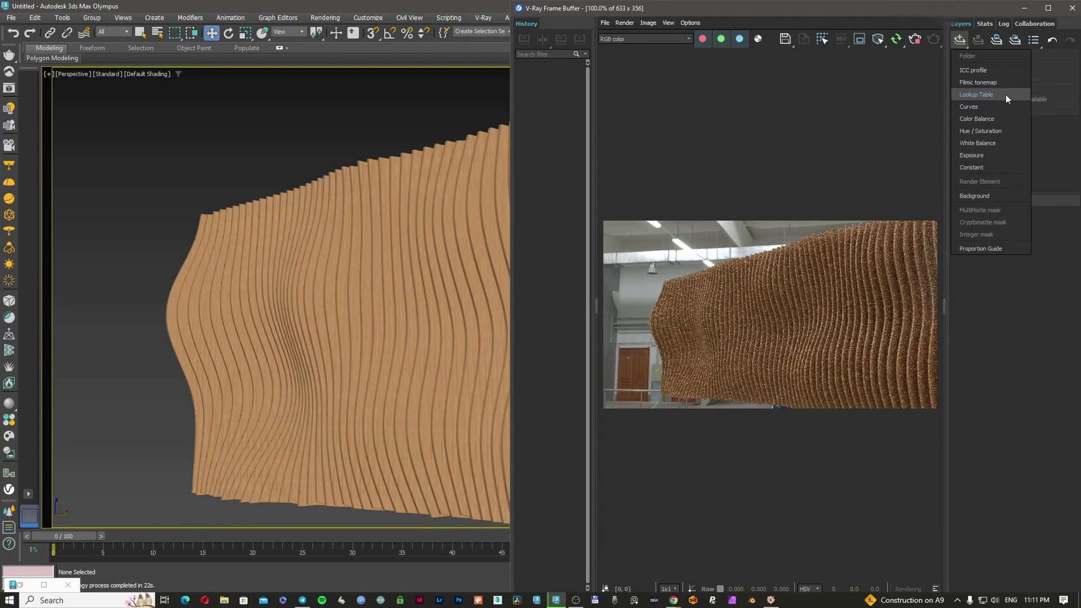
click(1012, 153)
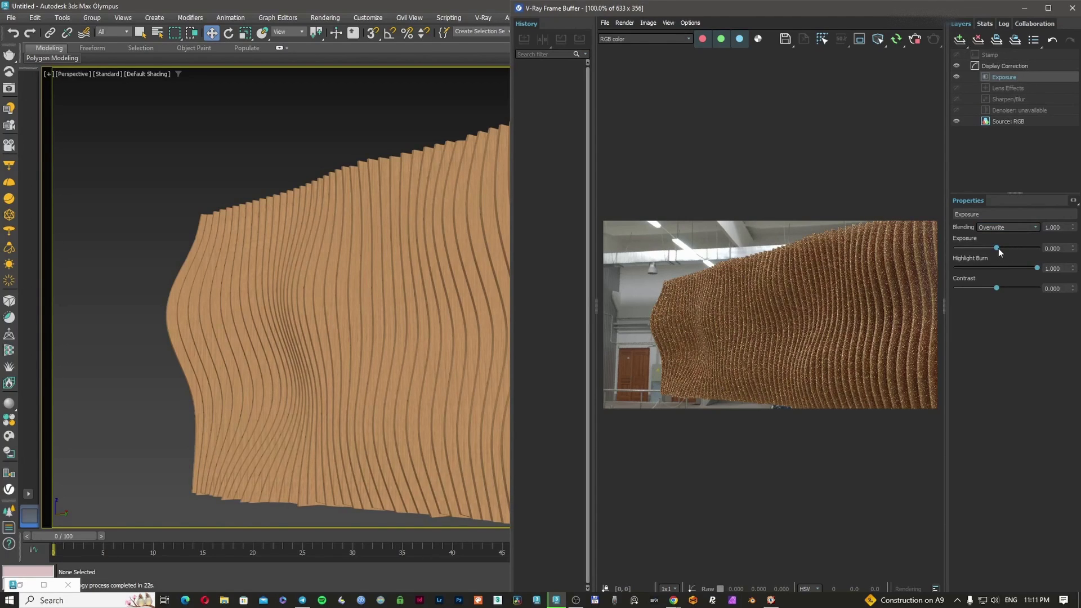
drag(998, 248, 1007, 248)
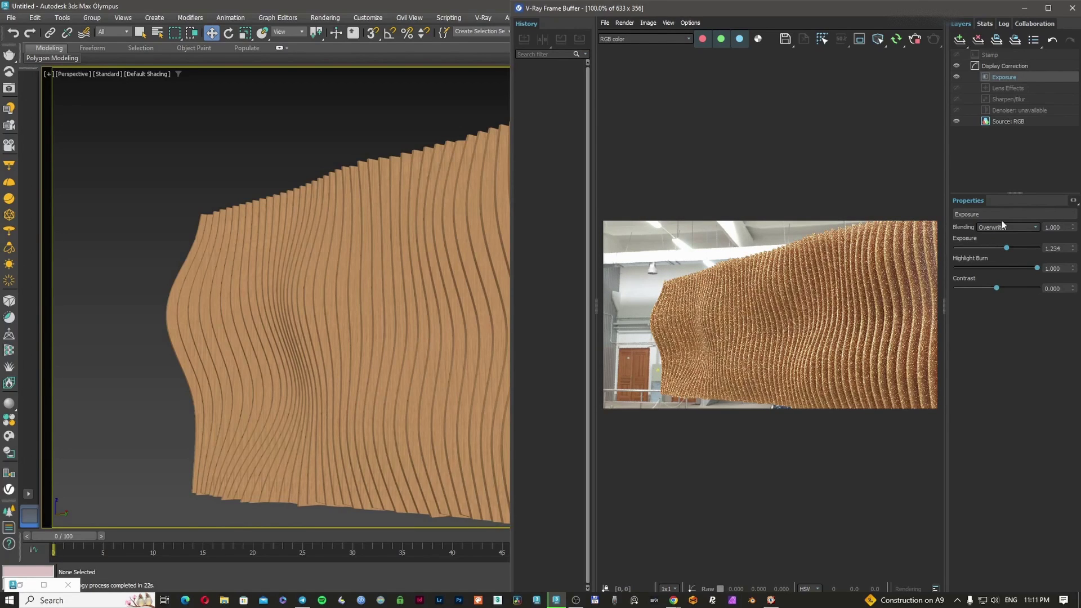
Add a Filmic tonemap layer with shoulder strength 0.168 and linear strength 0.179.
click(960, 40)
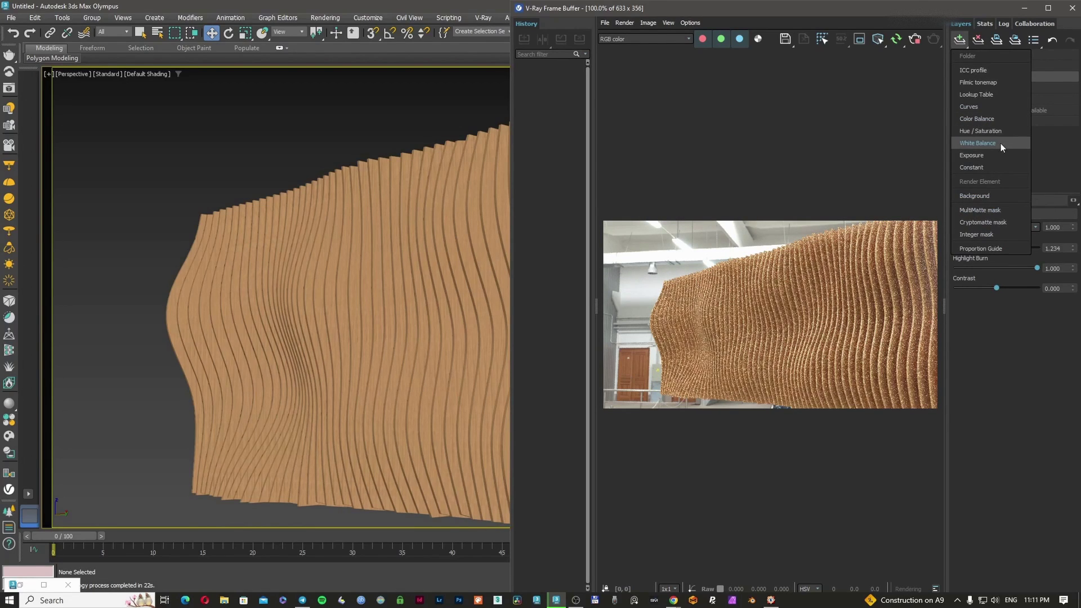
click(988, 83)
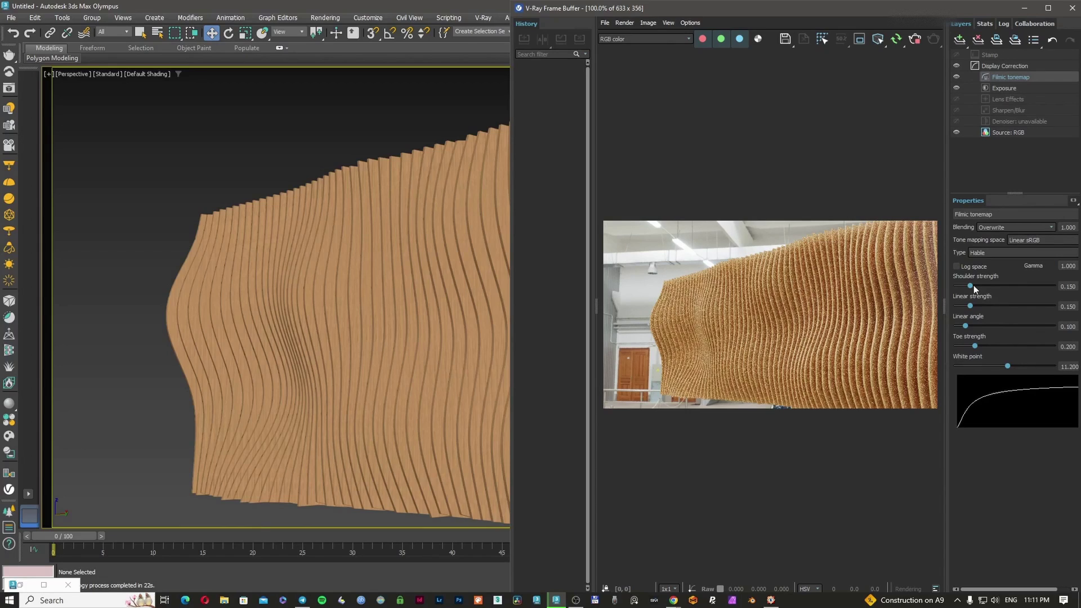
click(402, 130)
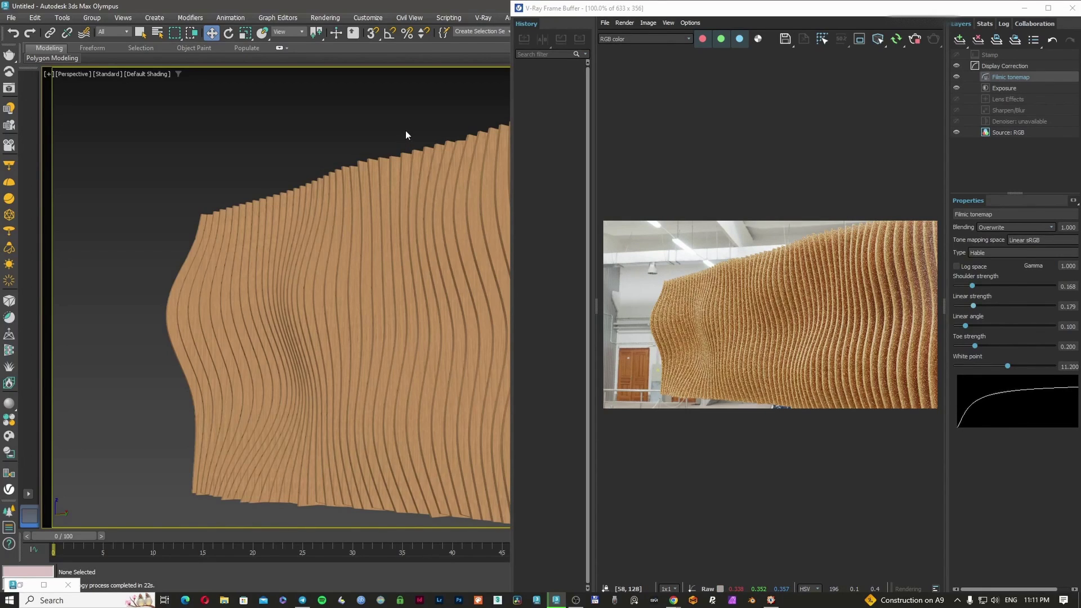
Open Render Setup and show the V-Ray Environment override settings.
key(8)
key(8)
key(F10)
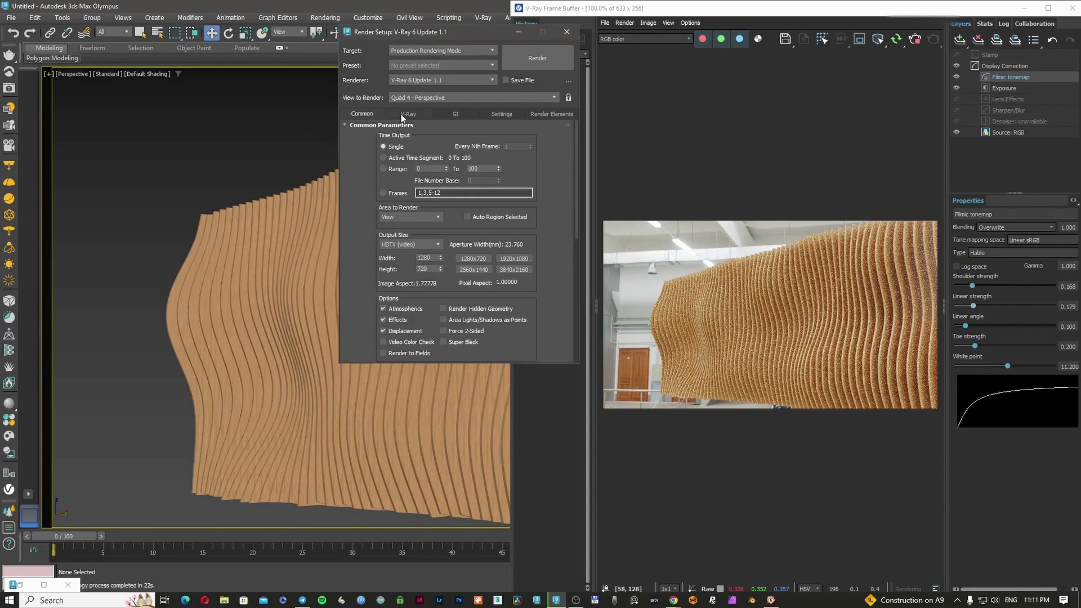
click(398, 297)
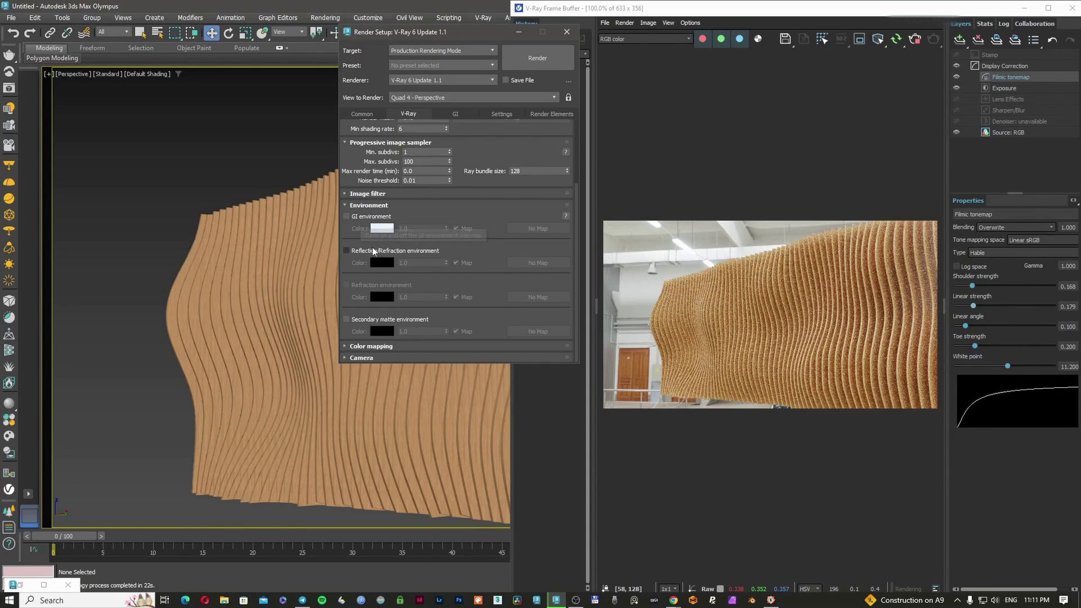
Try the GI environment override on the render and switch it off again.
click(378, 218)
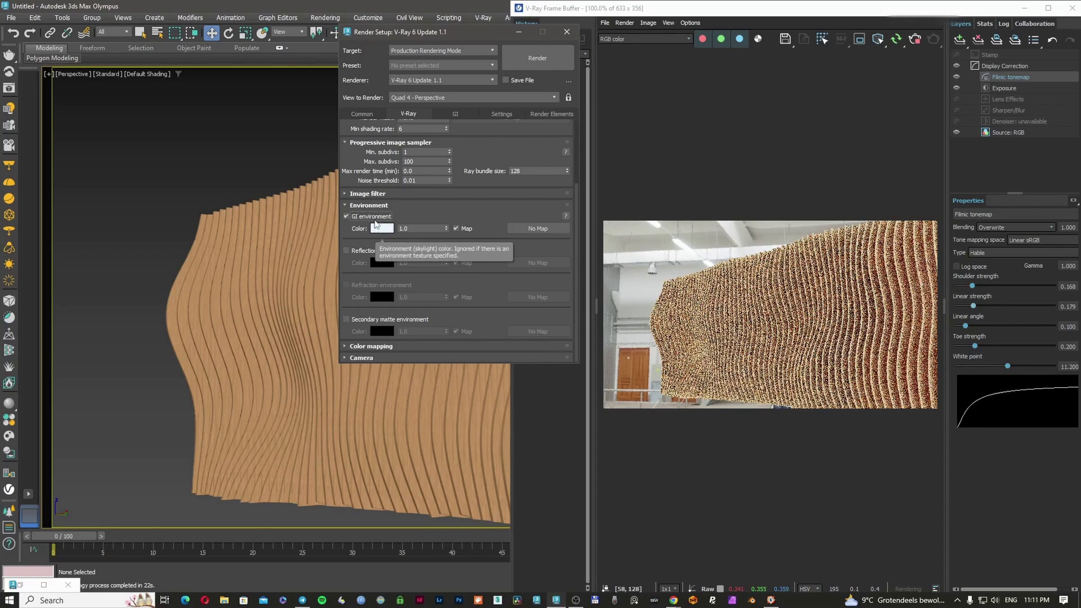
click(375, 218)
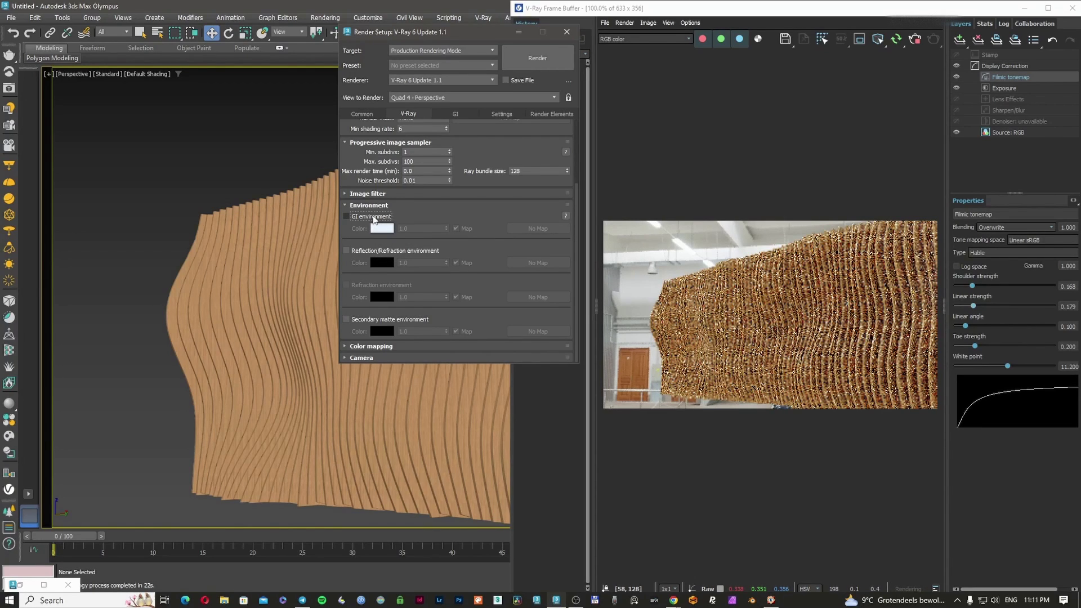
click(315, 179)
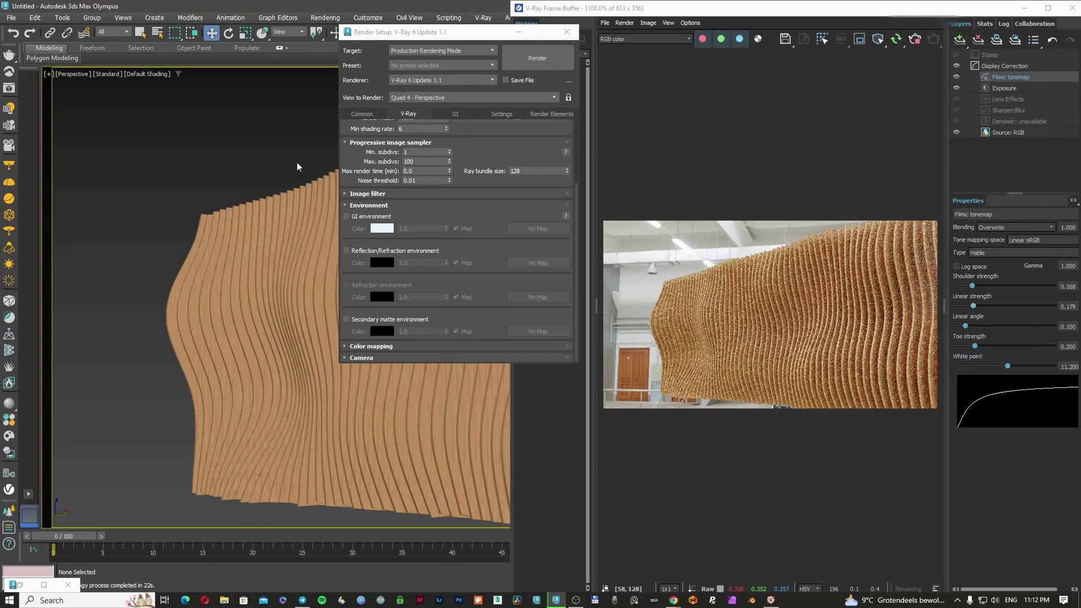
Enable the GI environment override and assign it the HDRI VRayBitmap (Map #5) as an instance from the Slate Material Editor.
key(m)
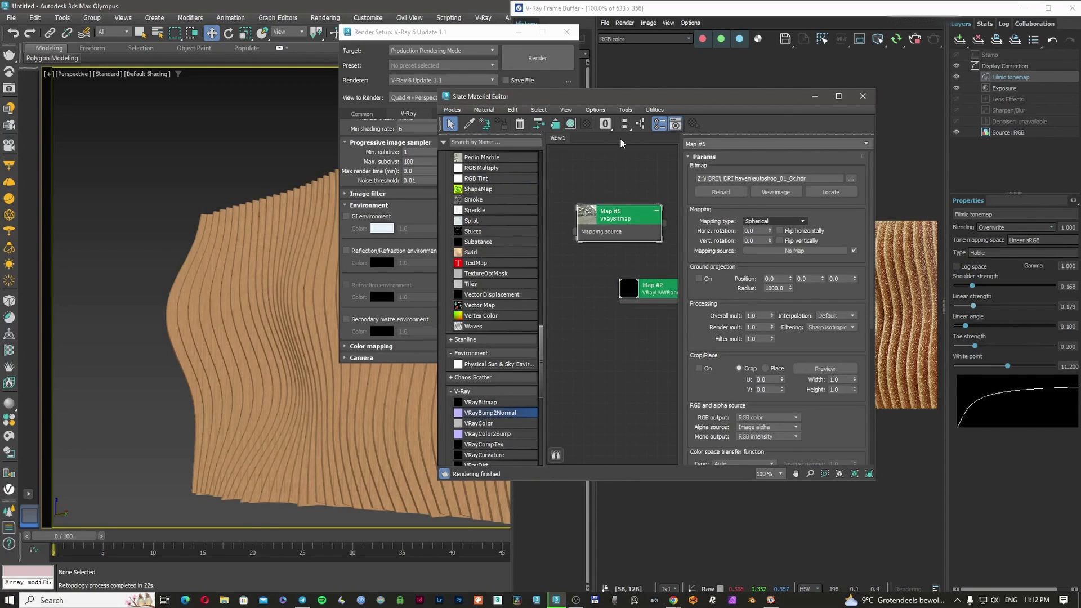
drag(634, 97, 774, 89)
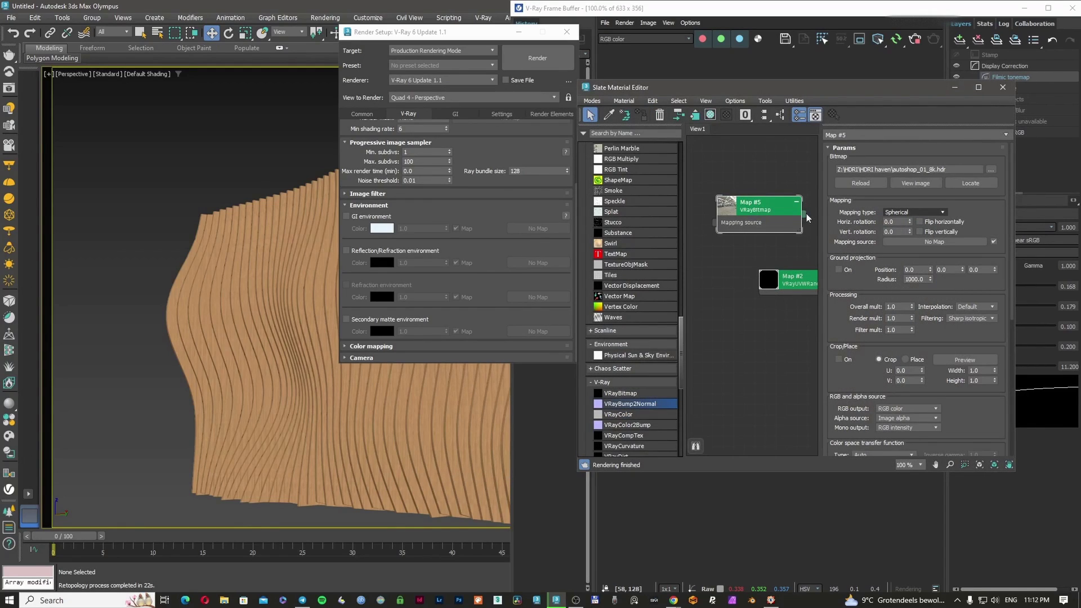
drag(805, 214, 760, 245)
click(381, 218)
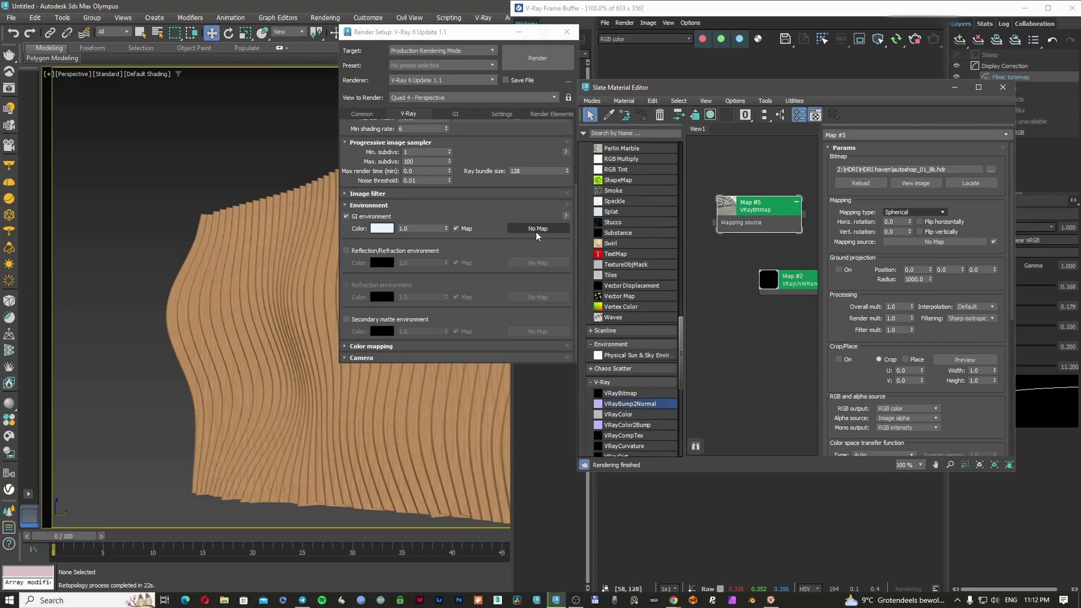
drag(805, 218, 548, 231)
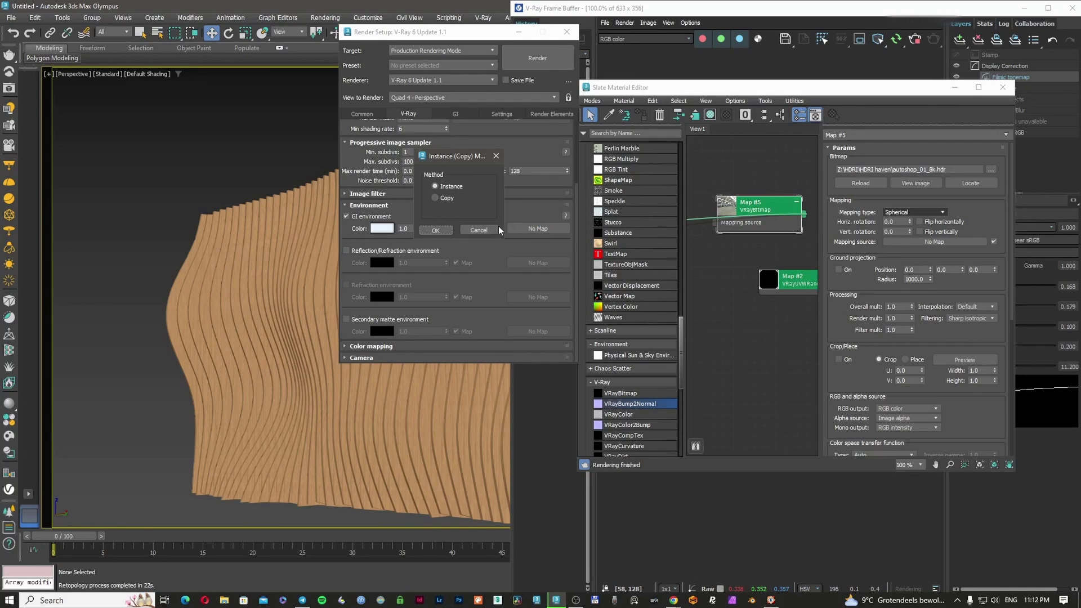
click(436, 231)
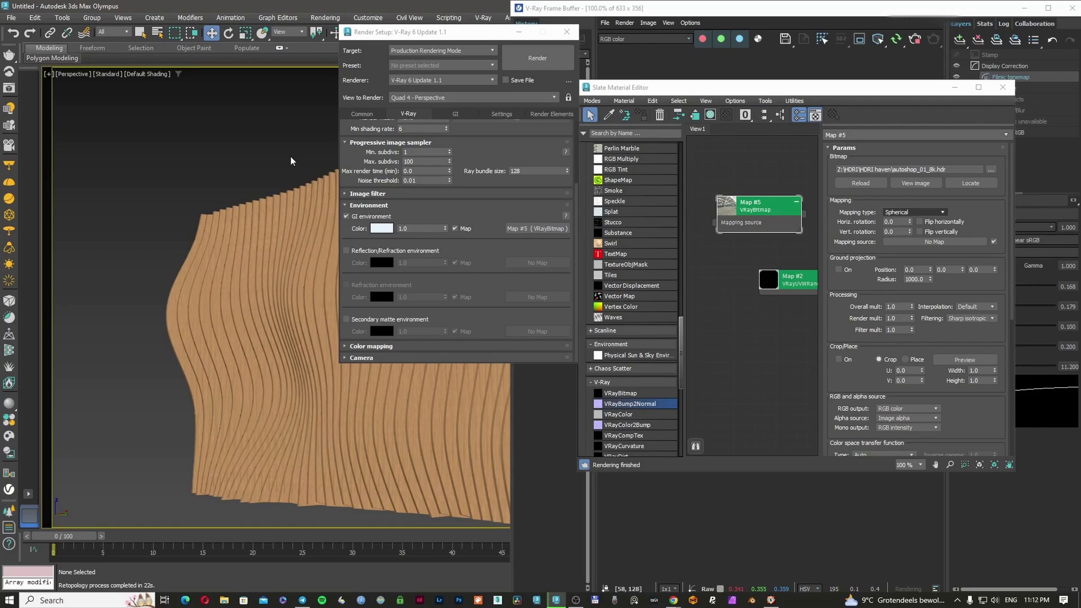
Disable the environment background map, set the background color to white, and bring the frame buffer into view.
key(8)
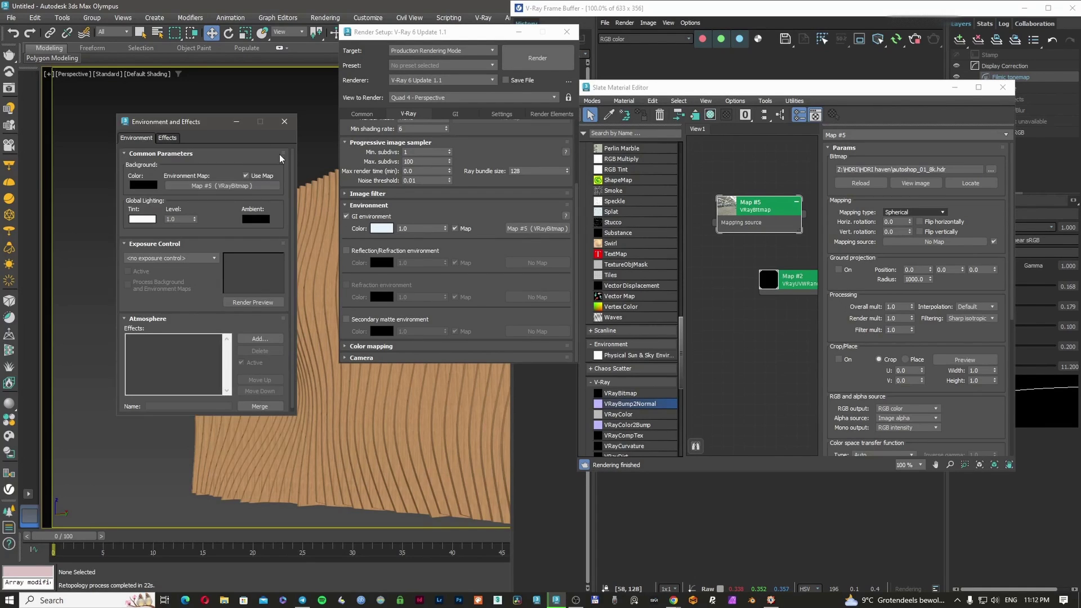
click(690, 10)
drag(690, 10, 676, 10)
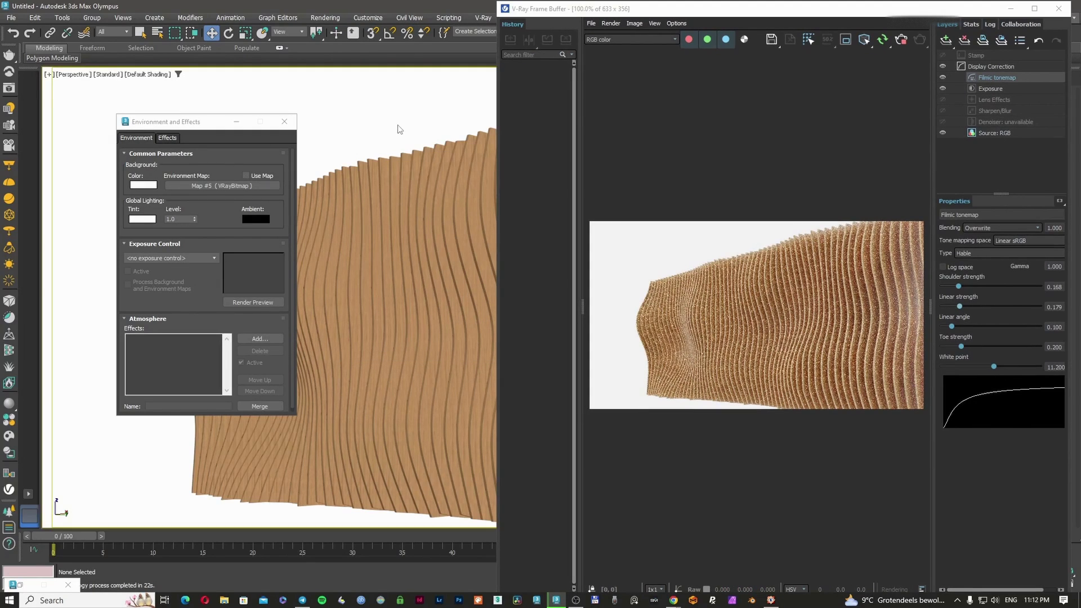
Add a VRayDenoiser render element and set its denoising engine to Intel Open Image Denoise.
key(F10)
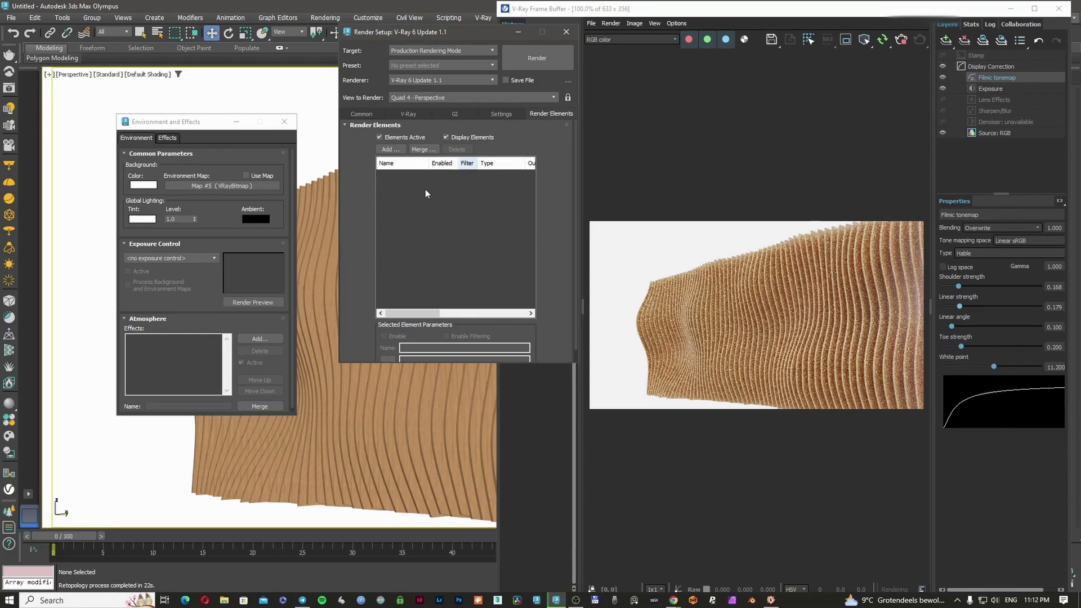
click(383, 163)
click(432, 195)
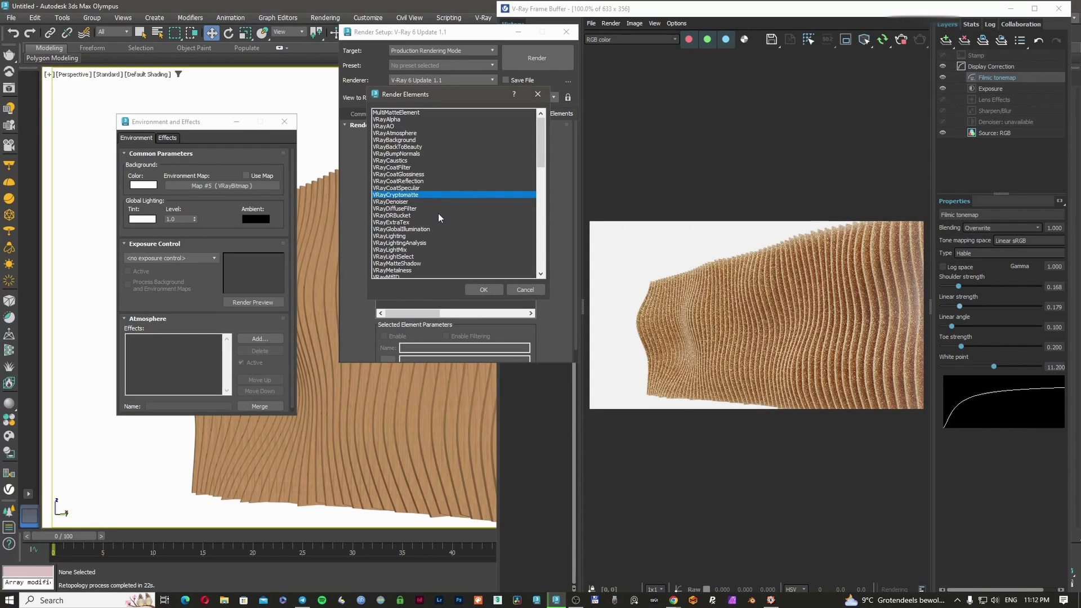
click(428, 188)
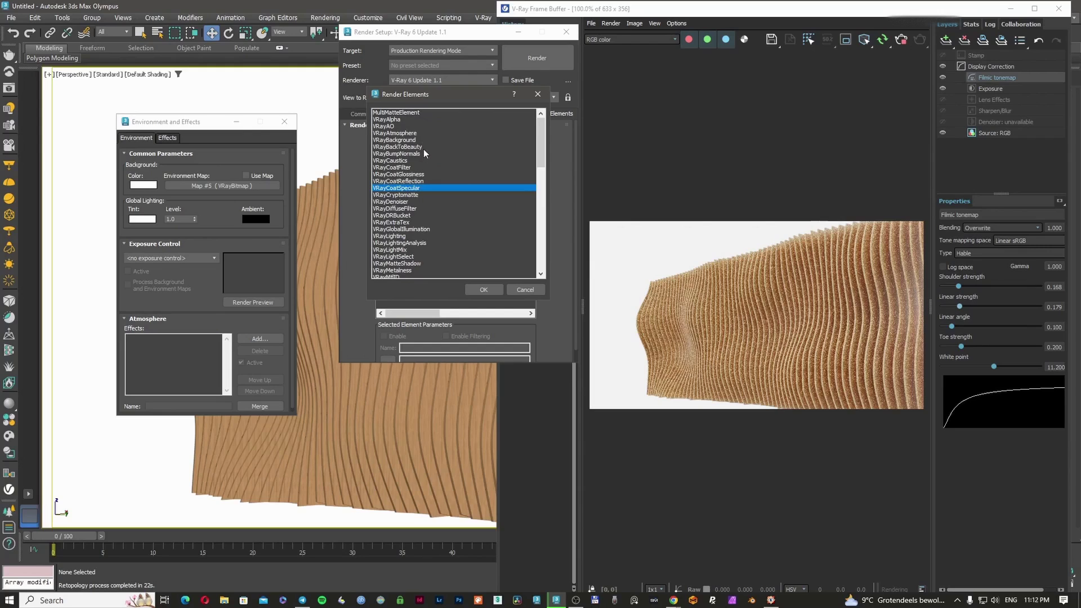
double_click(411, 201)
scroll(553, 319, down, 3)
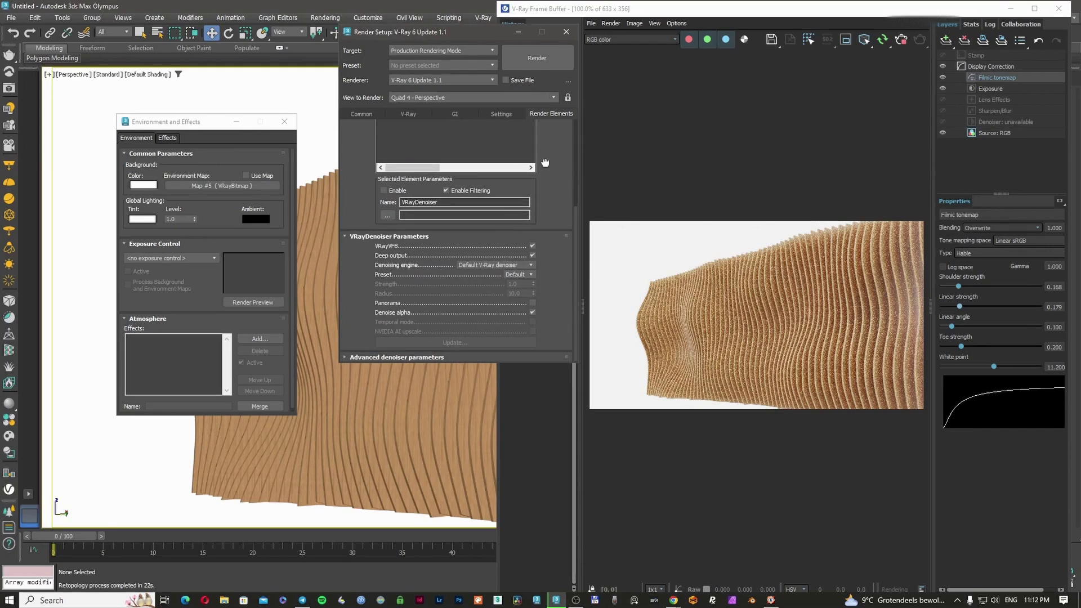
click(515, 266)
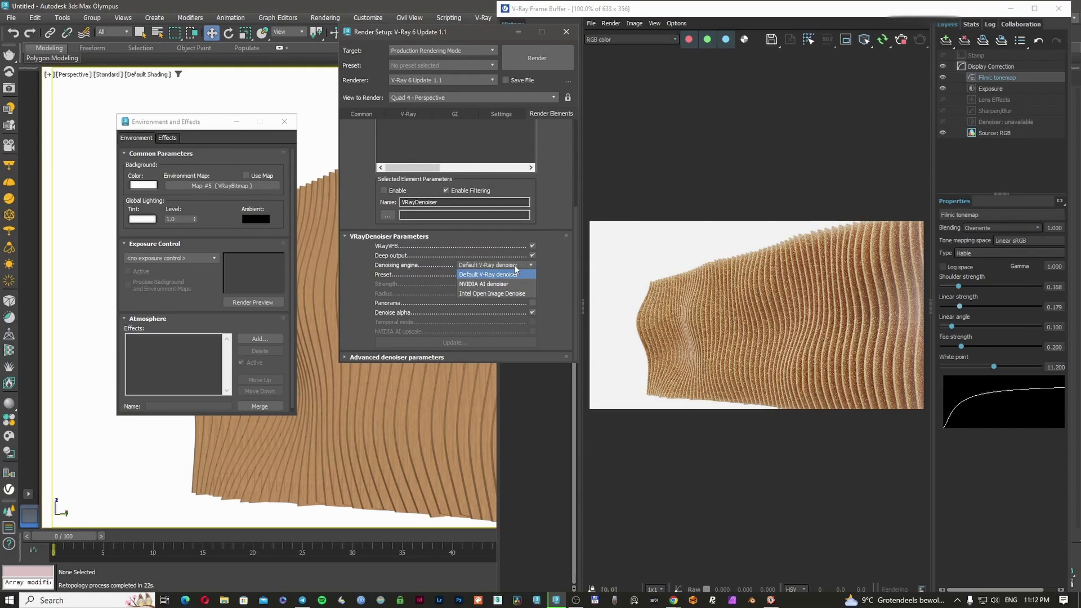
click(514, 293)
click(566, 32)
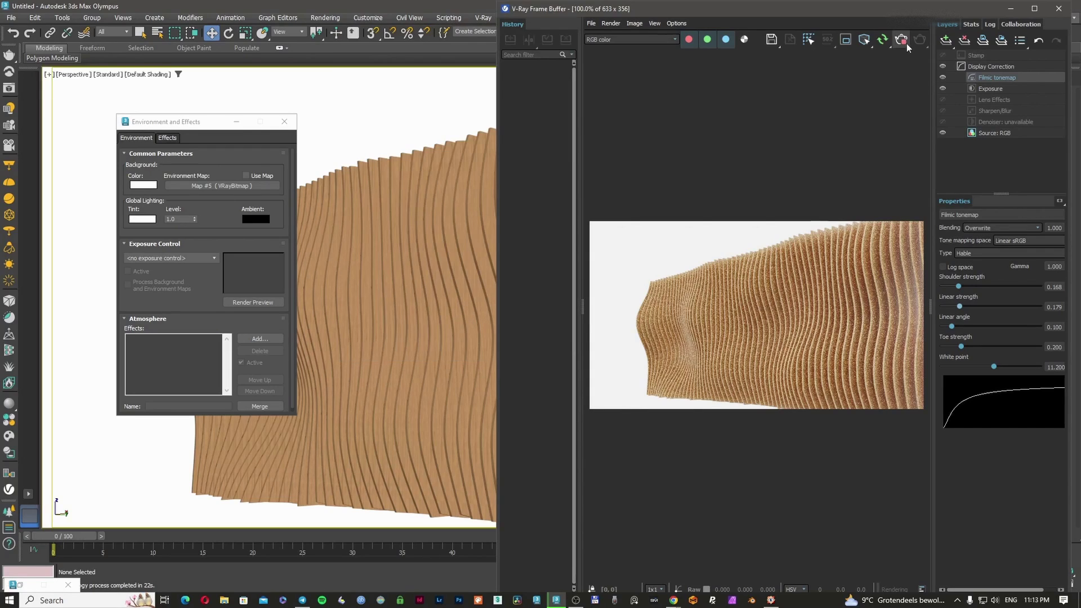
Restart the interactive render so that it uses the new denoiser, leaving no object selected.
click(902, 40)
click(886, 40)
click(479, 295)
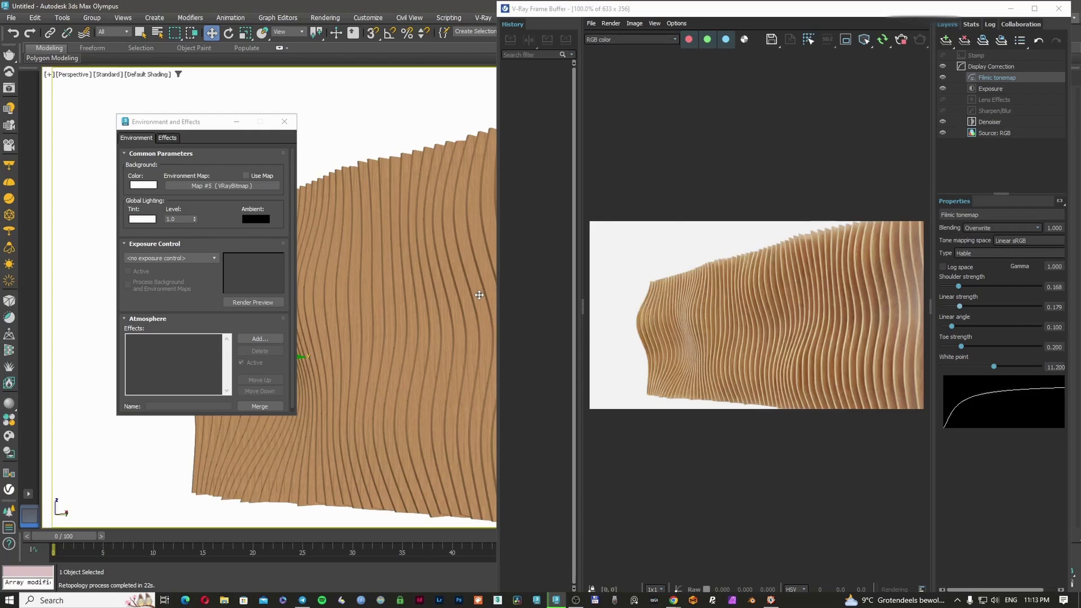
click(394, 147)
Set the render output width to 1600 and the image aspect to 1 in Render Setup.
key(F10)
click(473, 270)
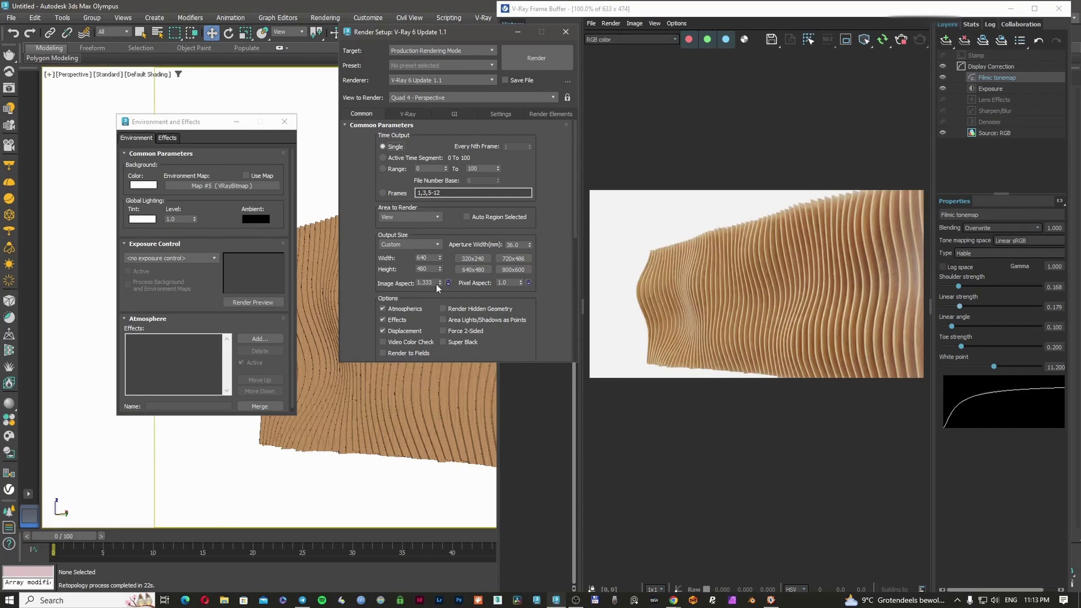
double_click(429, 282)
text(1)
double_click(429, 259)
text(16)
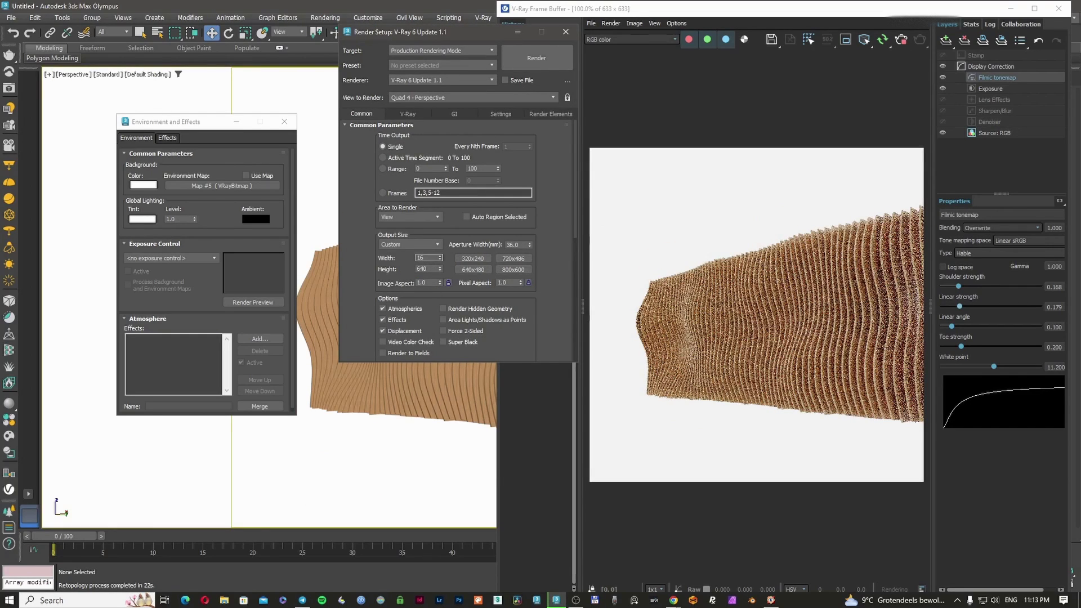
text(00)
key(Return)
double_click(424, 282)
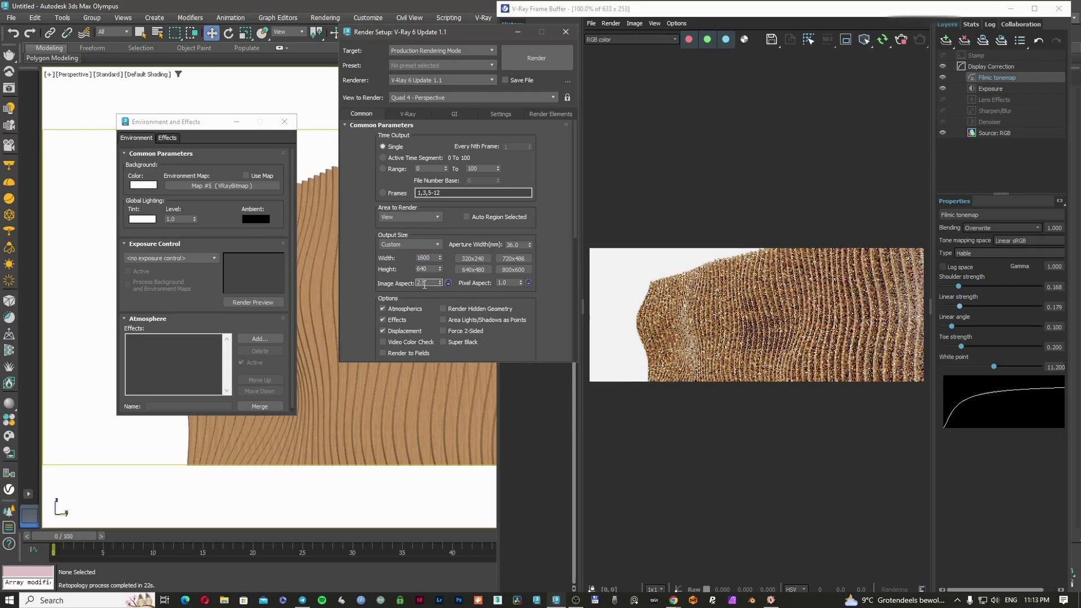
text(1)
key(Return)
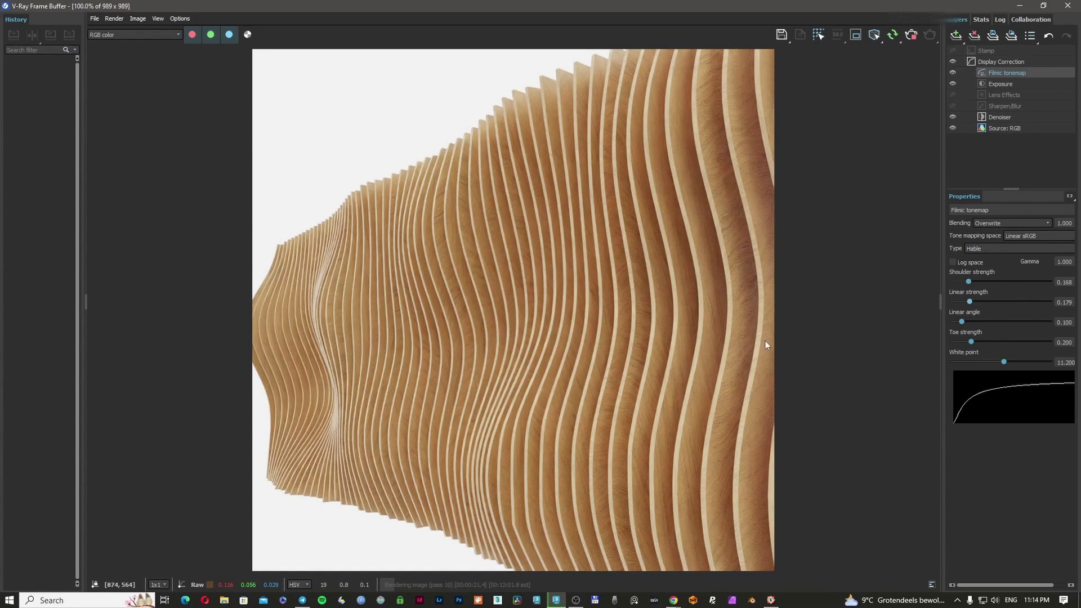
Examine the denoised square render of the slats up close and restore the frame buffer from full screen.
scroll(765, 340, up, 2)
scroll(766, 340, down, 2)
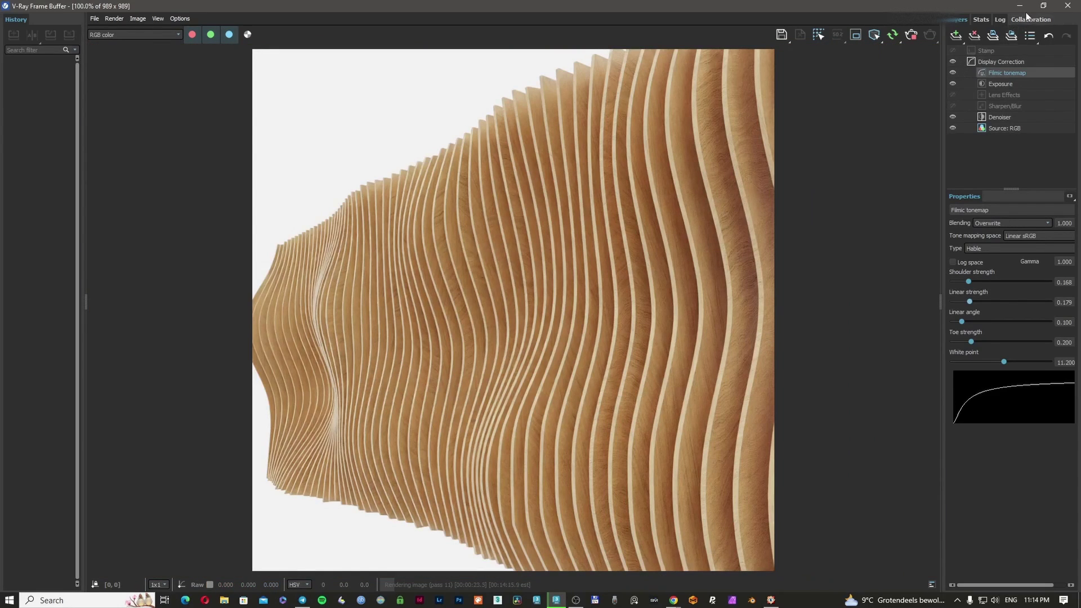
click(1043, 6)
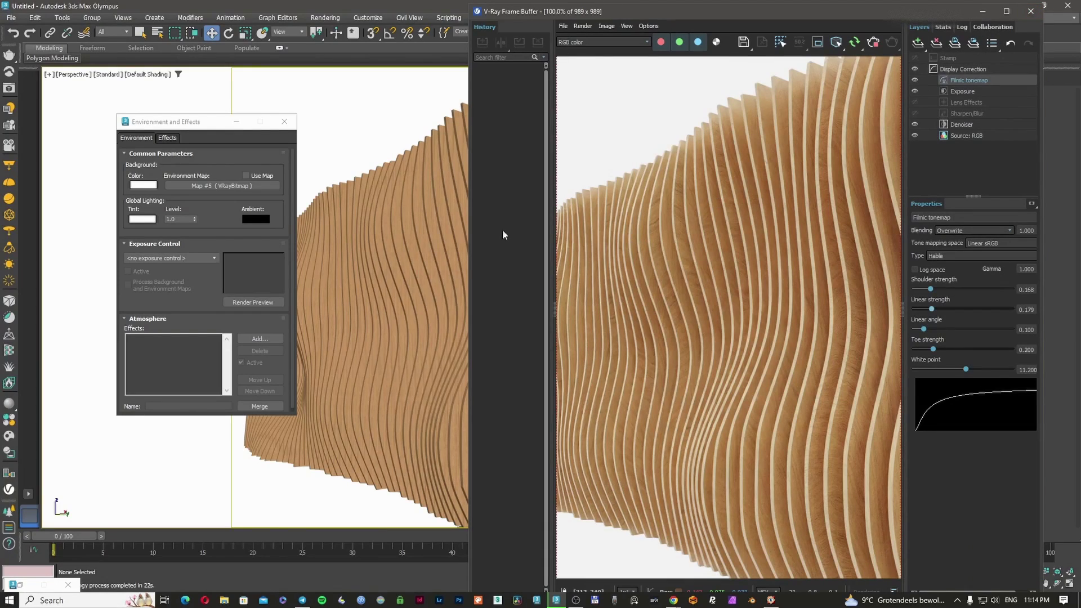
Set the upper UV rotation variance of the wood texture's VRayUVWRandomizer map to 0 in the Slate Material Editor.
click(360, 144)
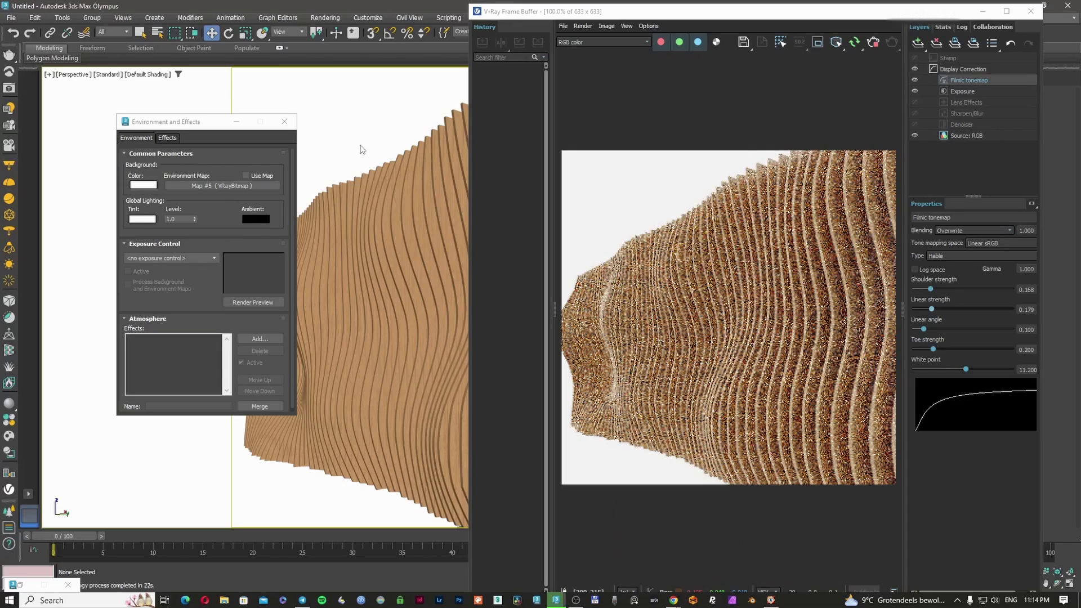
key(m)
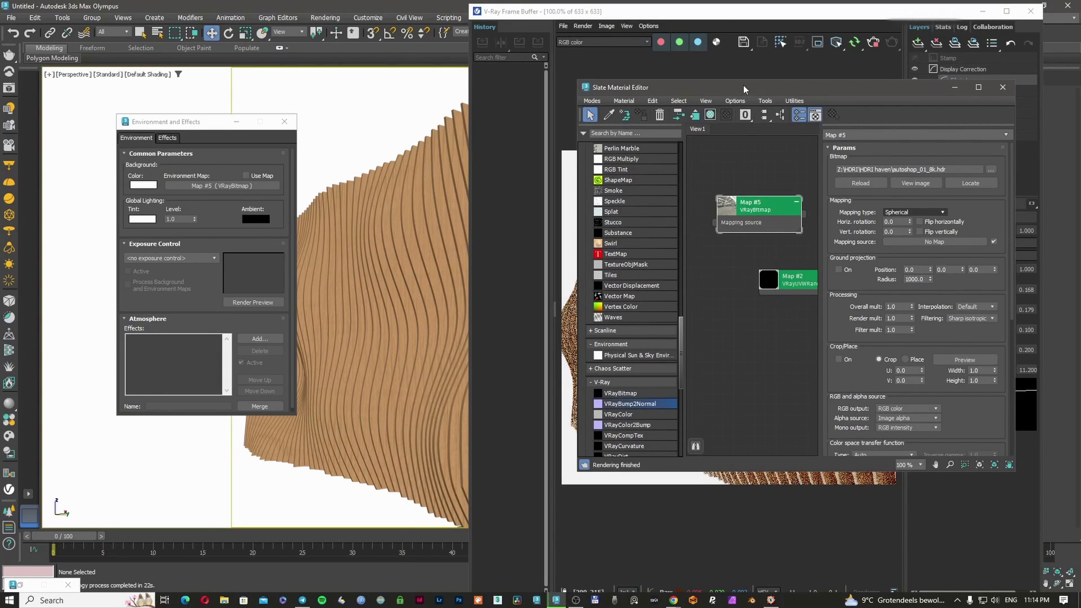
double_click(743, 87)
drag(478, 265, 478, 276)
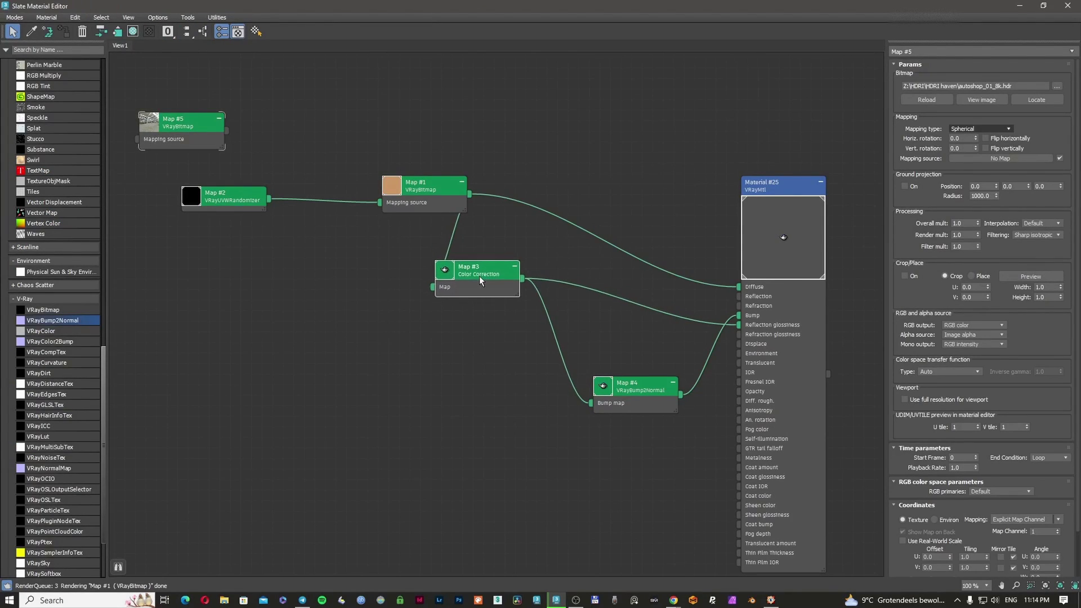
double_click(234, 194)
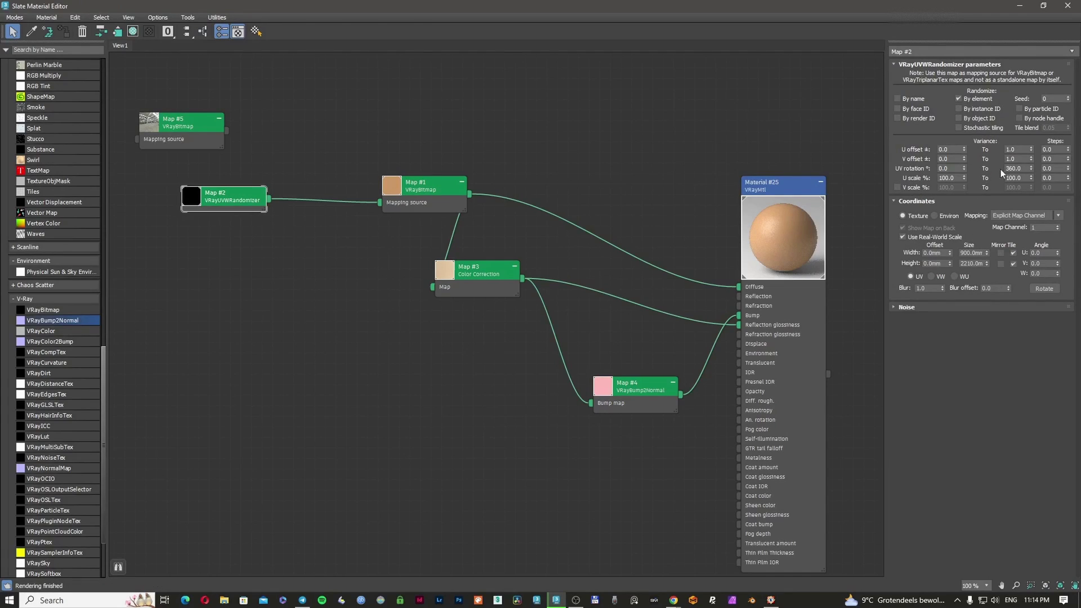
double_click(1017, 168)
text(0)
key(Return)
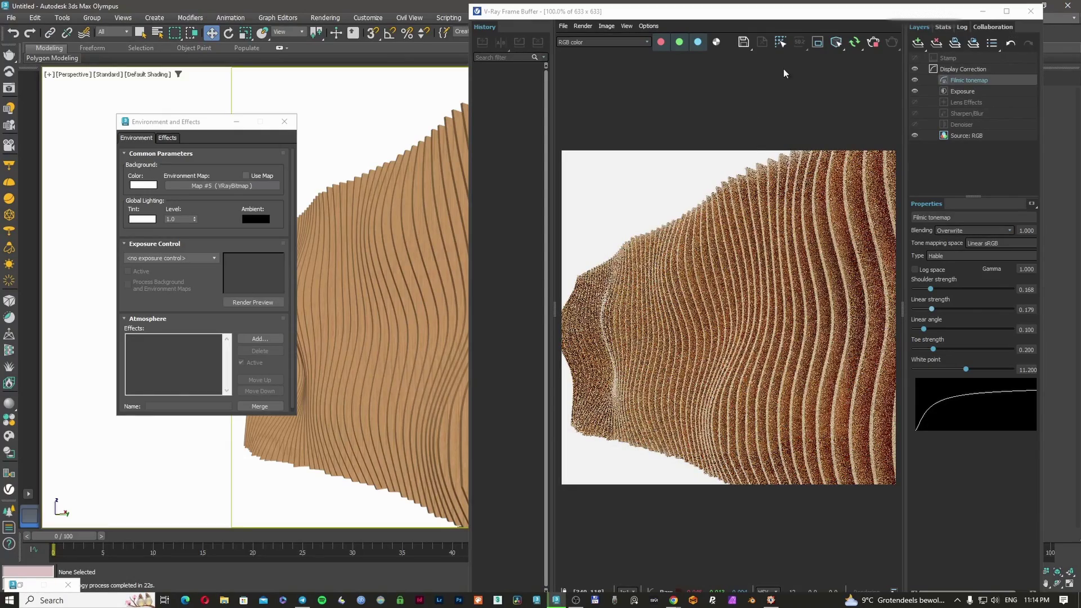
Maximize the frame buffer and examine the wood grain direction on the slats up close.
drag(817, 12, 787, 15)
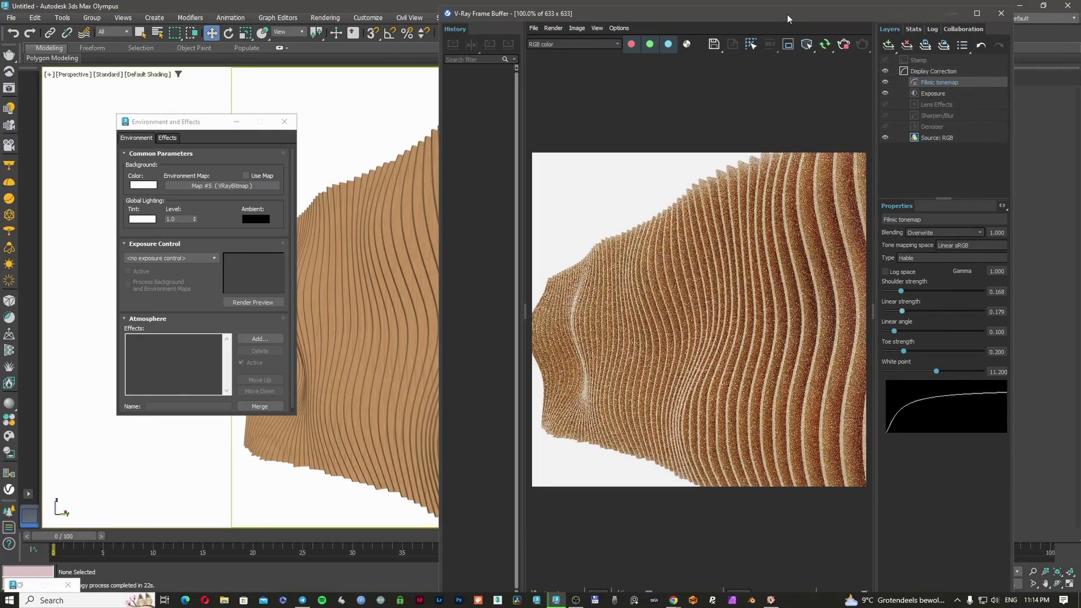
double_click(787, 14)
scroll(552, 283, up, 2)
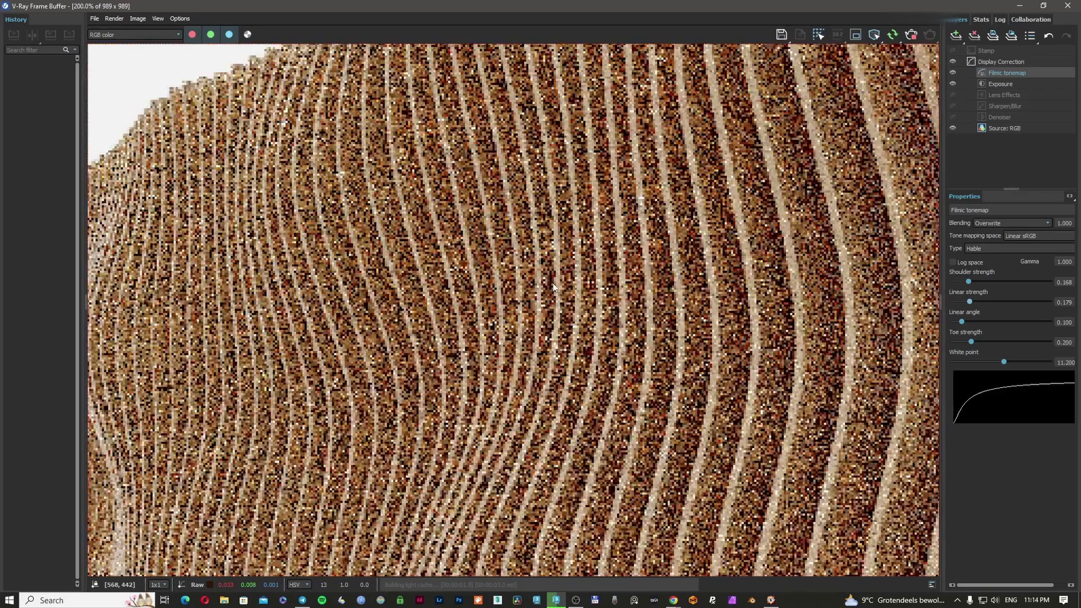
scroll(552, 284, down, 2)
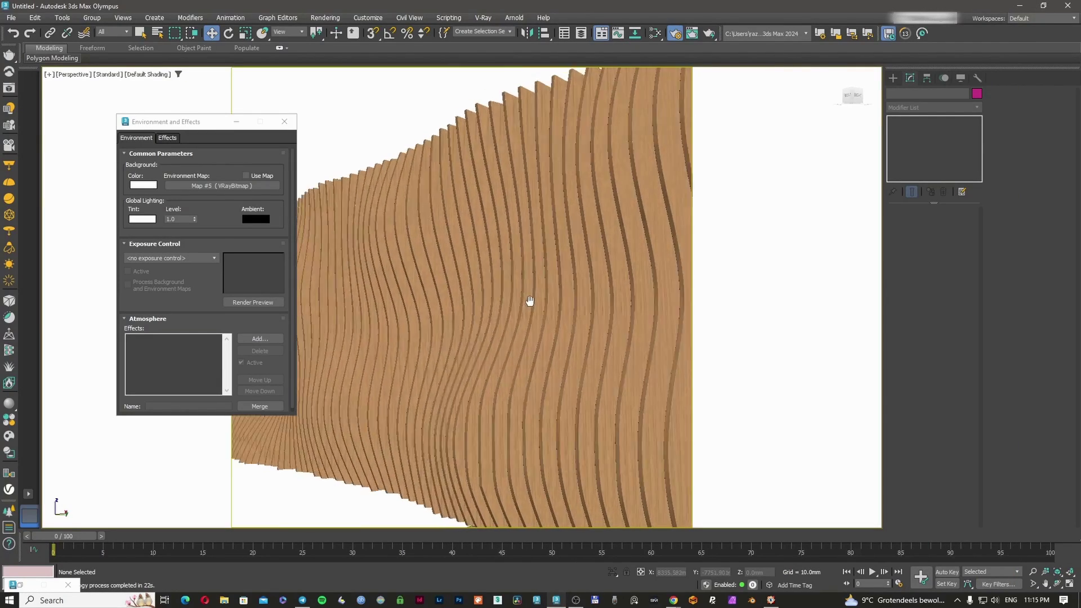
Examine the slat wall model from several sides with it selected and the Environment and Effects window minimized.
alt+middle_drag(530, 301, 468, 394)
scroll(589, 343, down, 5)
scroll(535, 371, up, 5)
scroll(565, 371, down, 3)
scroll(468, 394, up, 3)
alt+middle_drag(518, 344, 499, 379)
scroll(500, 379, down, 4)
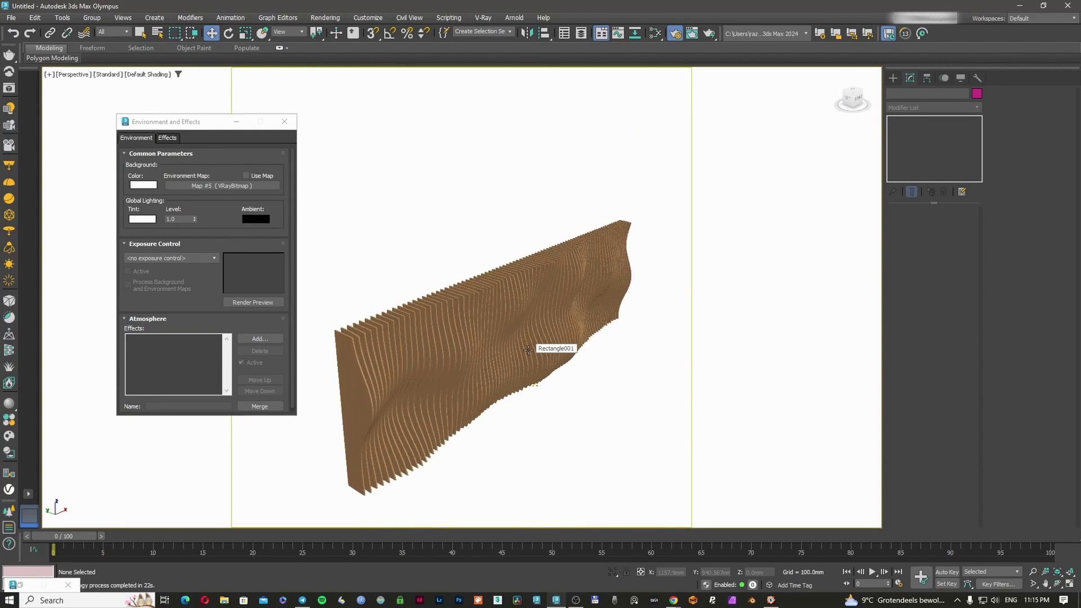
scroll(528, 350, up, 2)
click(532, 348)
alt+middle_drag(533, 347, 470, 344)
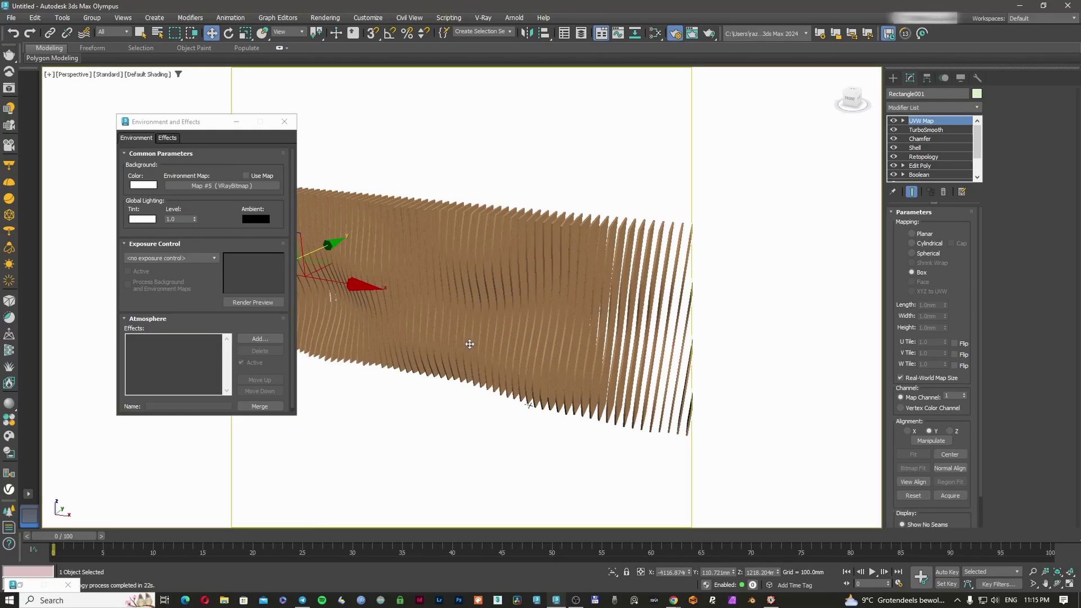
click(237, 122)
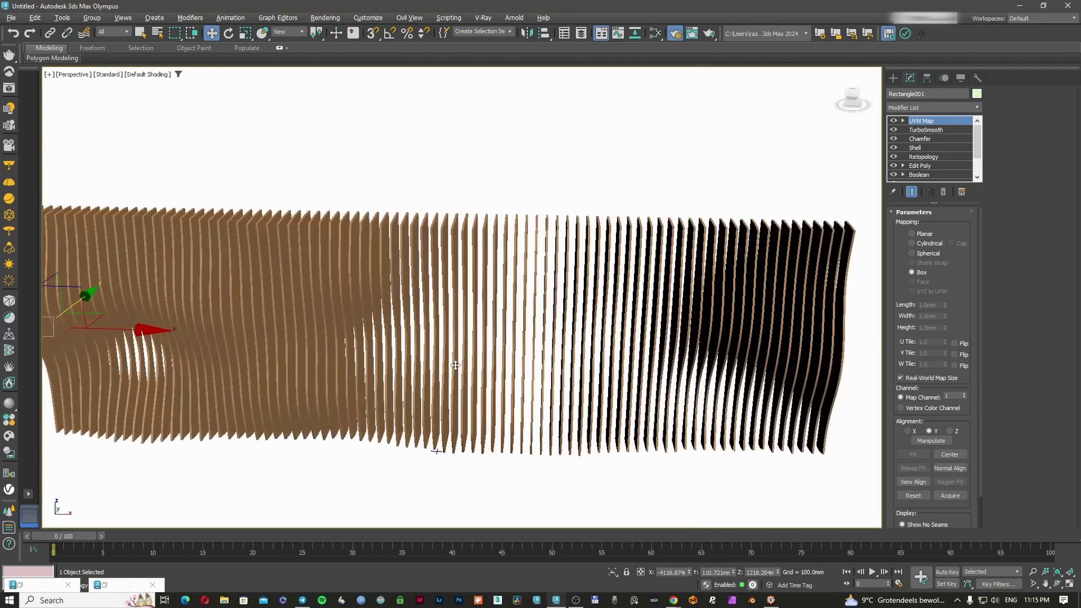
mouse_move(447, 343)
alt+middle_down()
mouse_move(510, 344)
mouse_move(505, 371)
mouse_move(526, 338)
mouse_move(465, 343)
alt+middle_up()
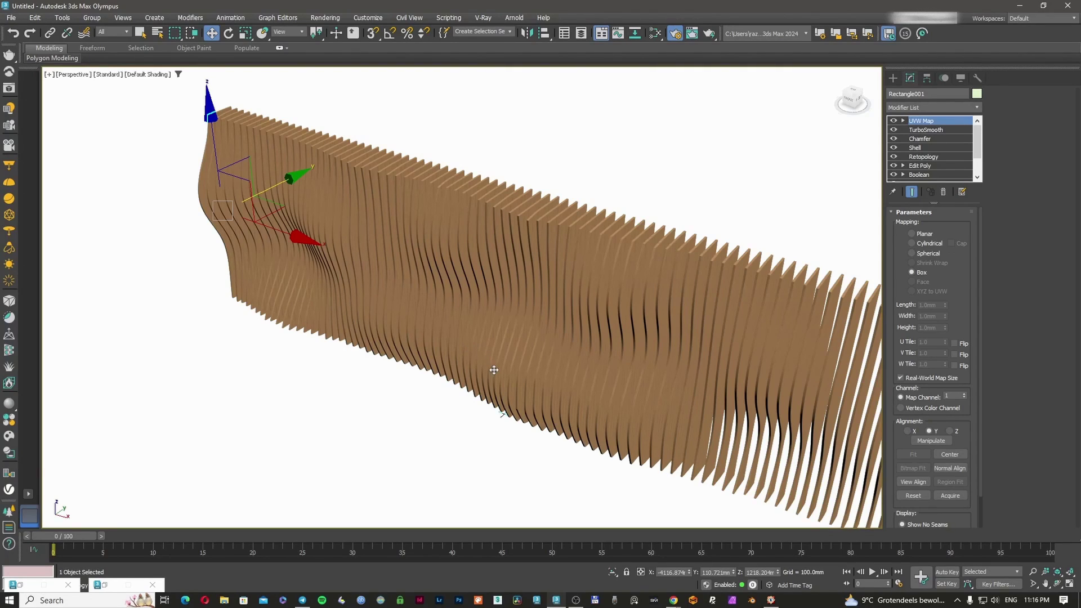
alt+middle_drag(507, 366, 572, 294)
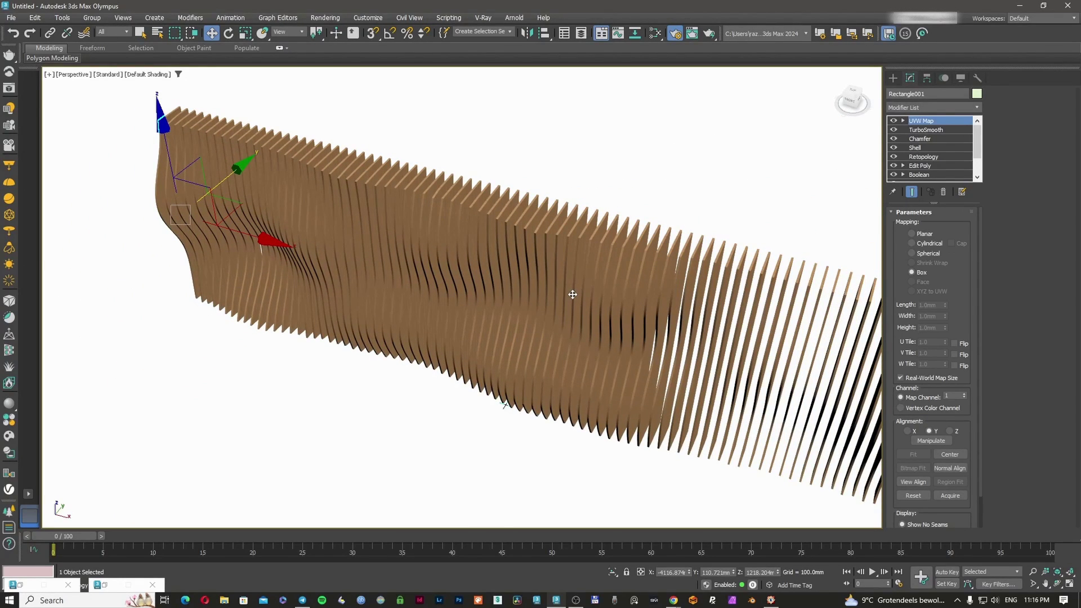